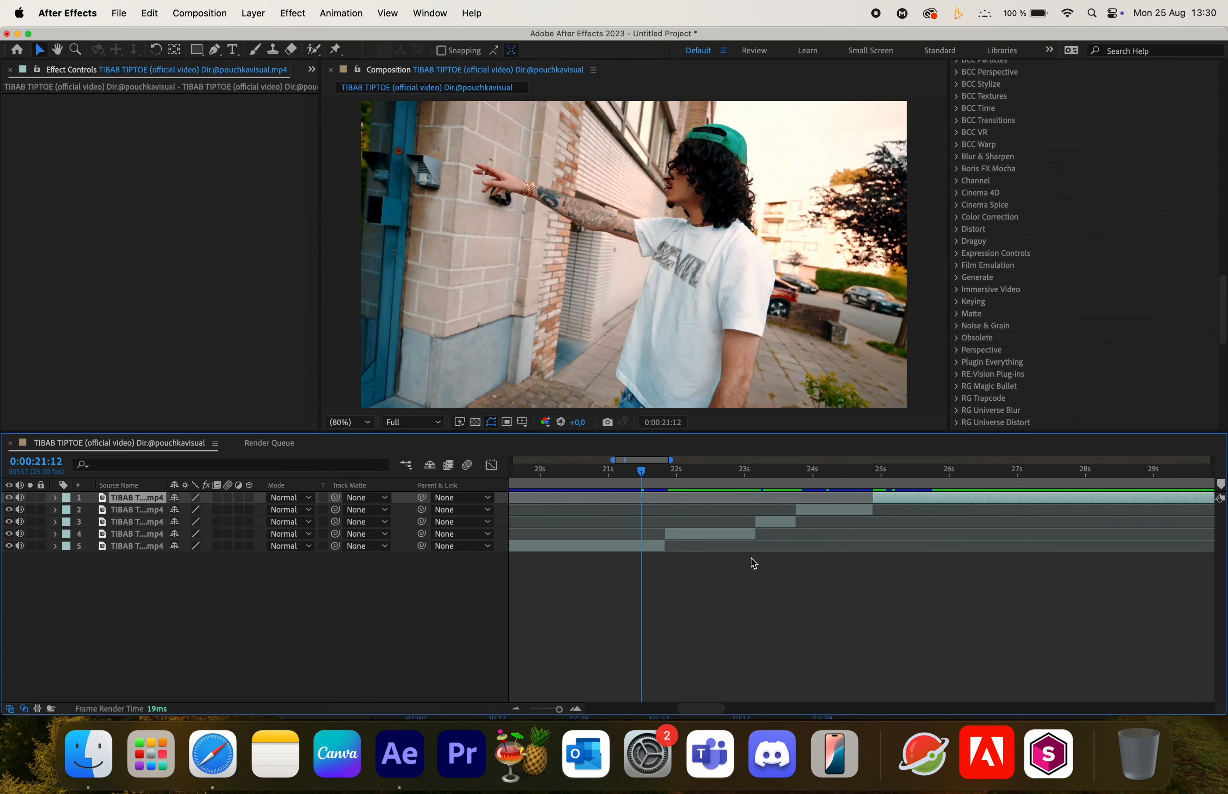
# - Duplicate the bottom clip at the 0:00:21:20 cut and move the copy up to layer 4
pyautogui.click(741, 582)
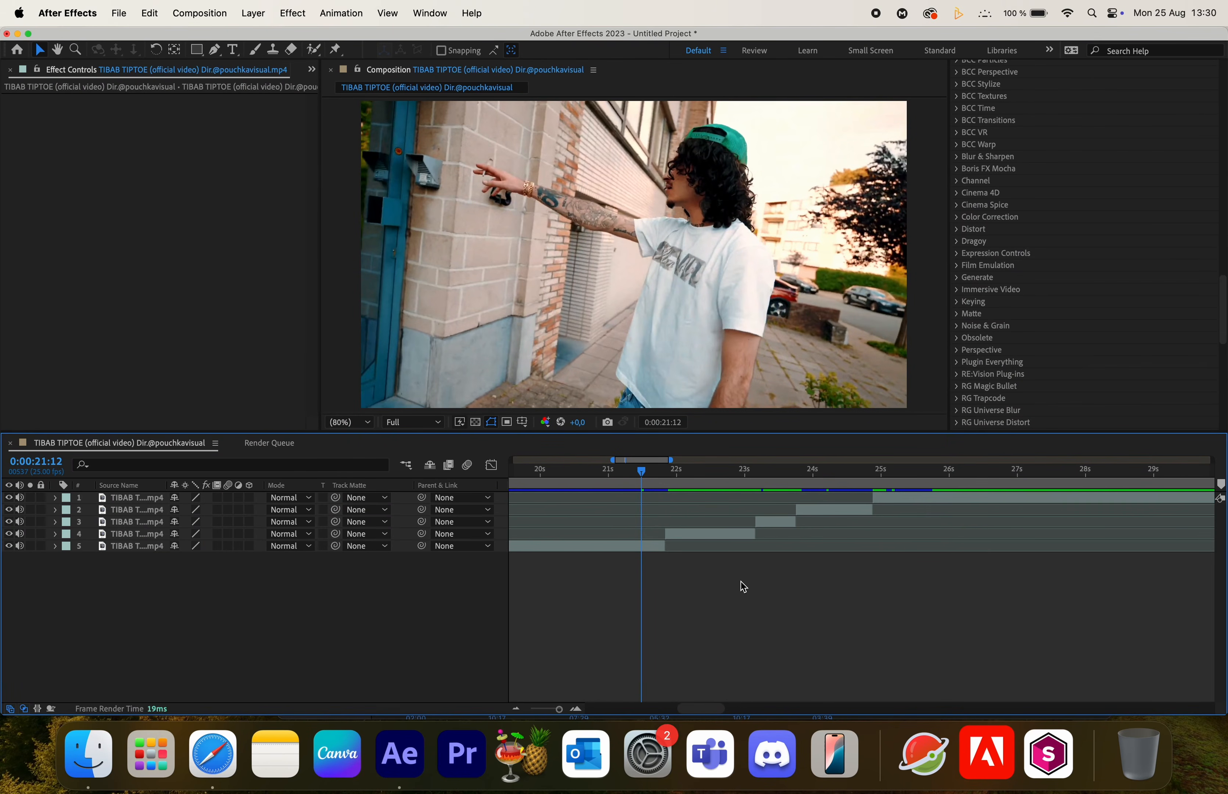
pyautogui.click(647, 546)
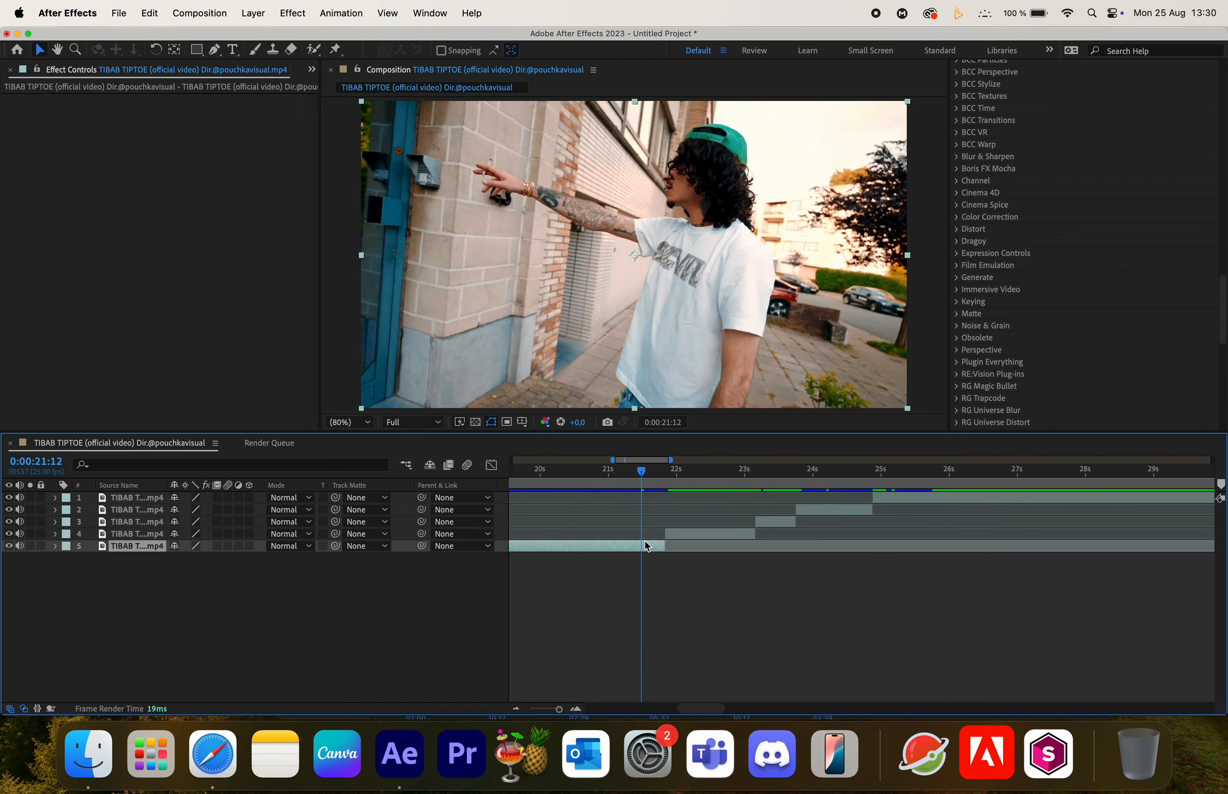
pyautogui.click(666, 475)
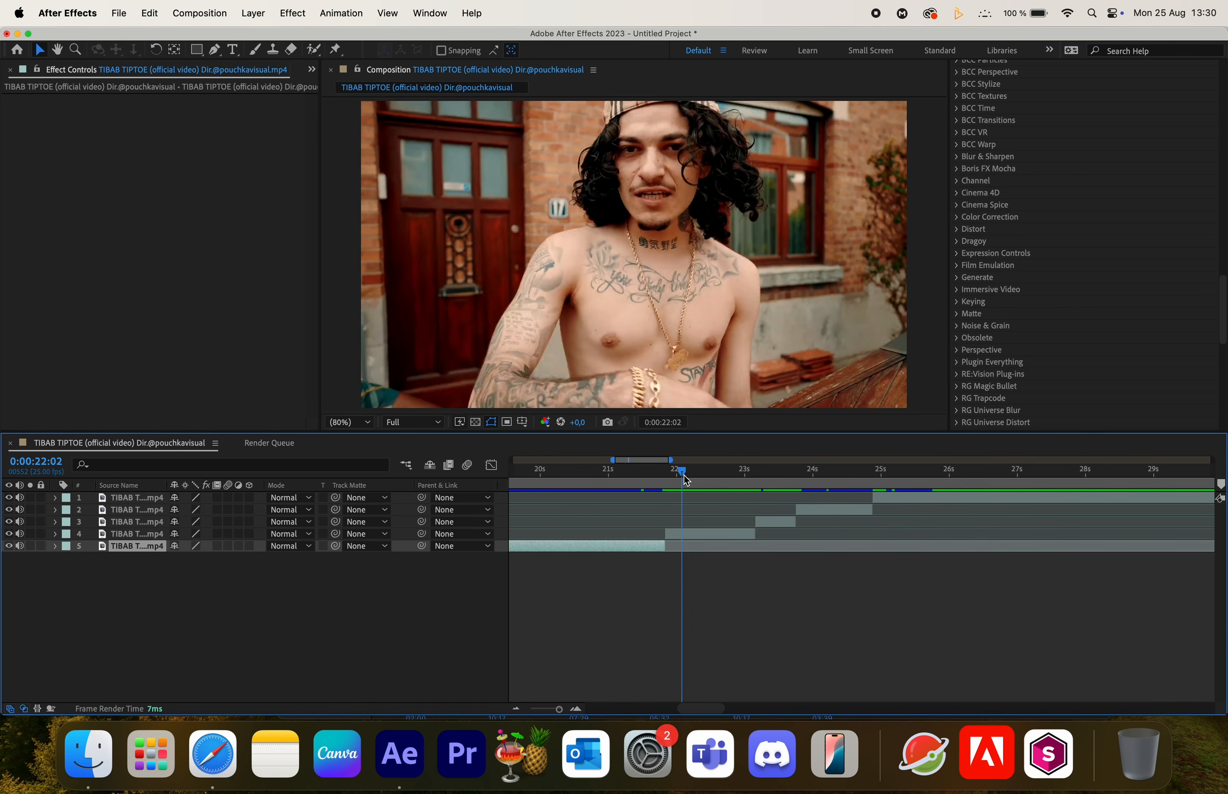
pyautogui.click(697, 599)
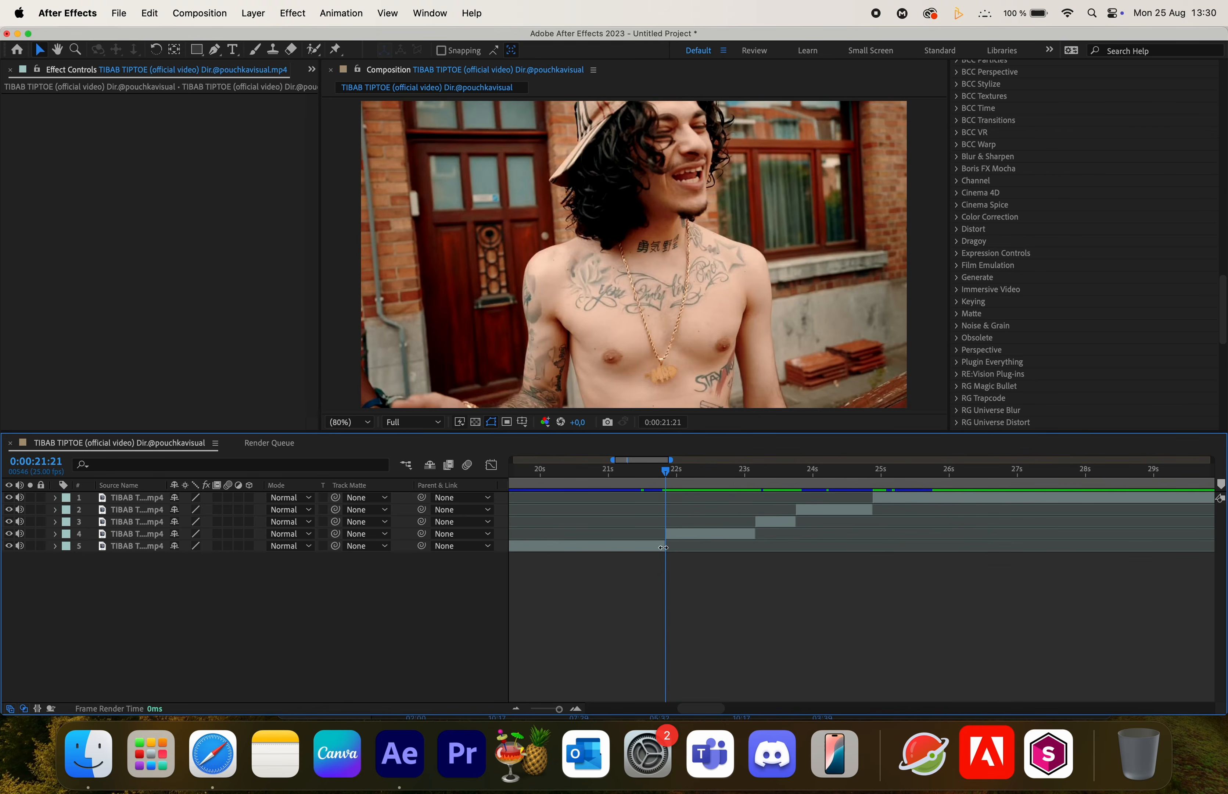
pyautogui.click(690, 537)
pyautogui.moveTo(664, 473); pyautogui.dragTo(668, 515)
pyautogui.press('super+Left')
pyautogui.press('super+Right')
pyautogui.press('super+Left')
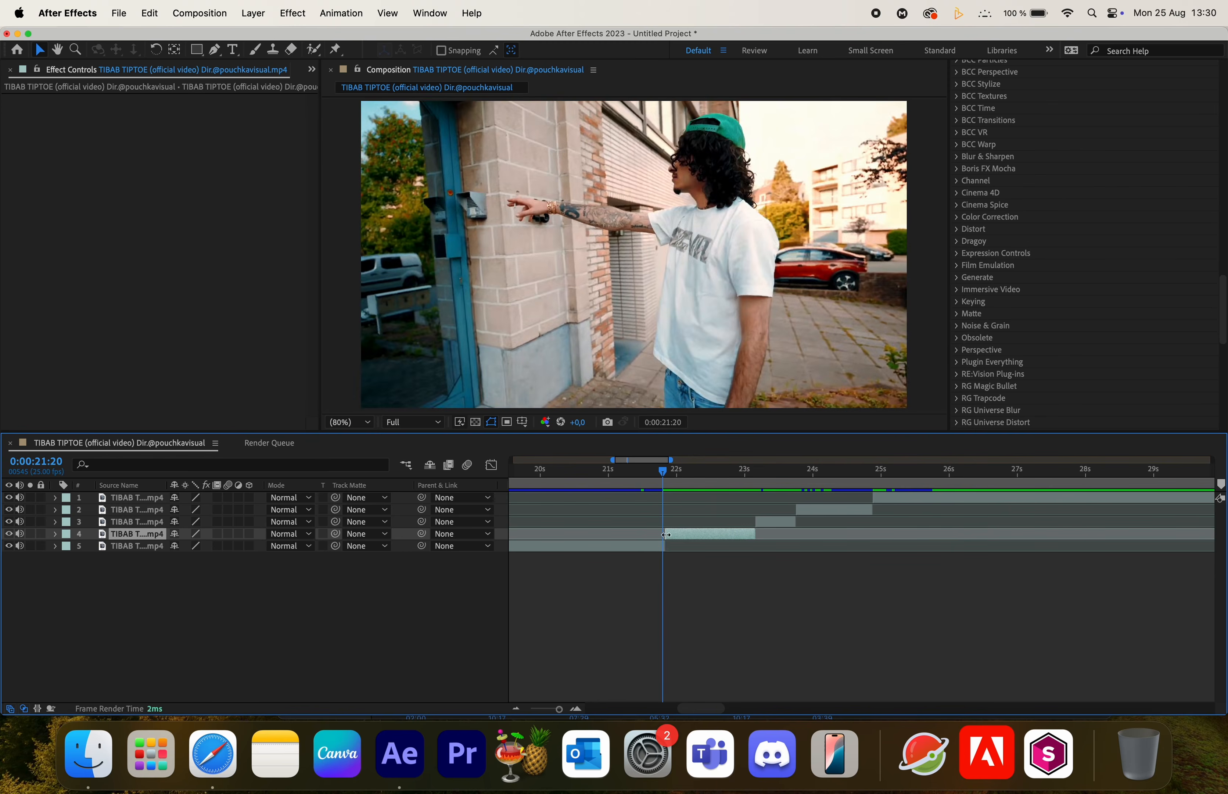
pyautogui.click(650, 547)
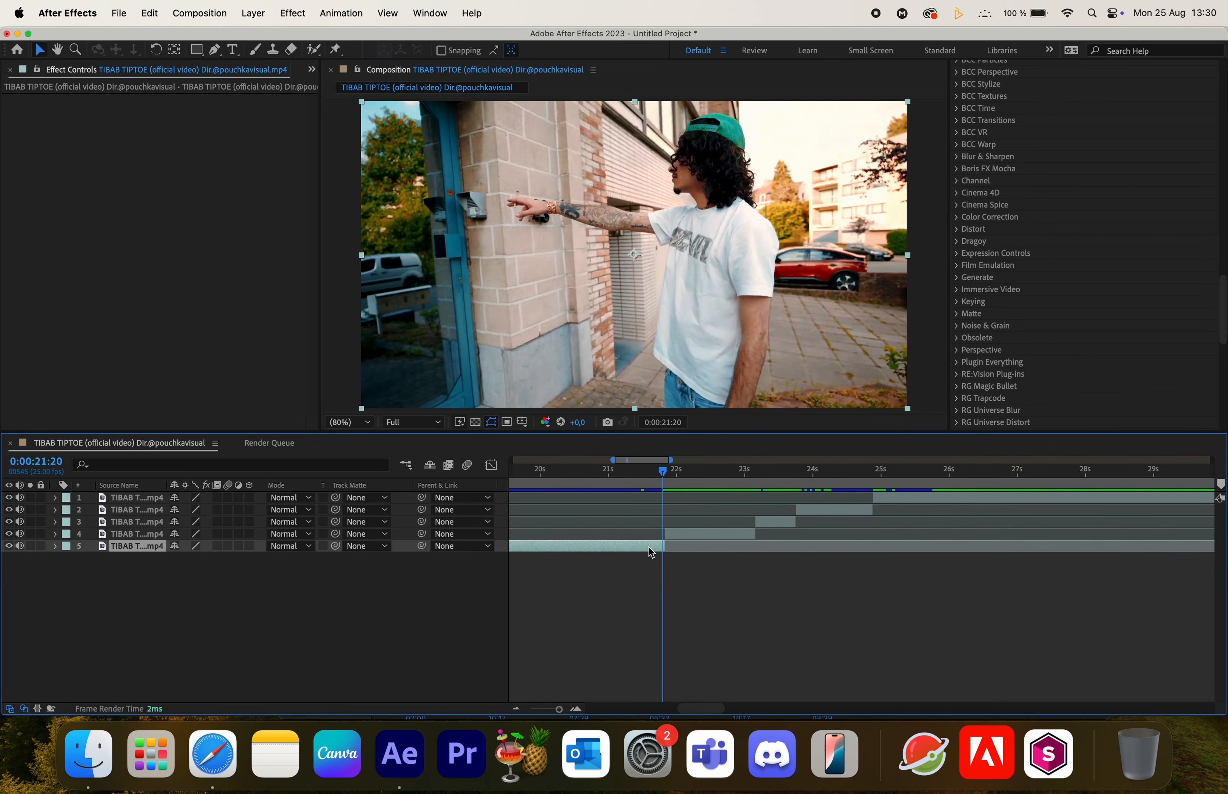
pyautogui.press('super+d')
pyautogui.moveTo(142, 548); pyautogui.dragTo(140, 533)
# - Extend the duplicated layer's end to 0:00:22:05 and trim its start to 0:00:21:21
pyautogui.scroll(5, 669, 539)
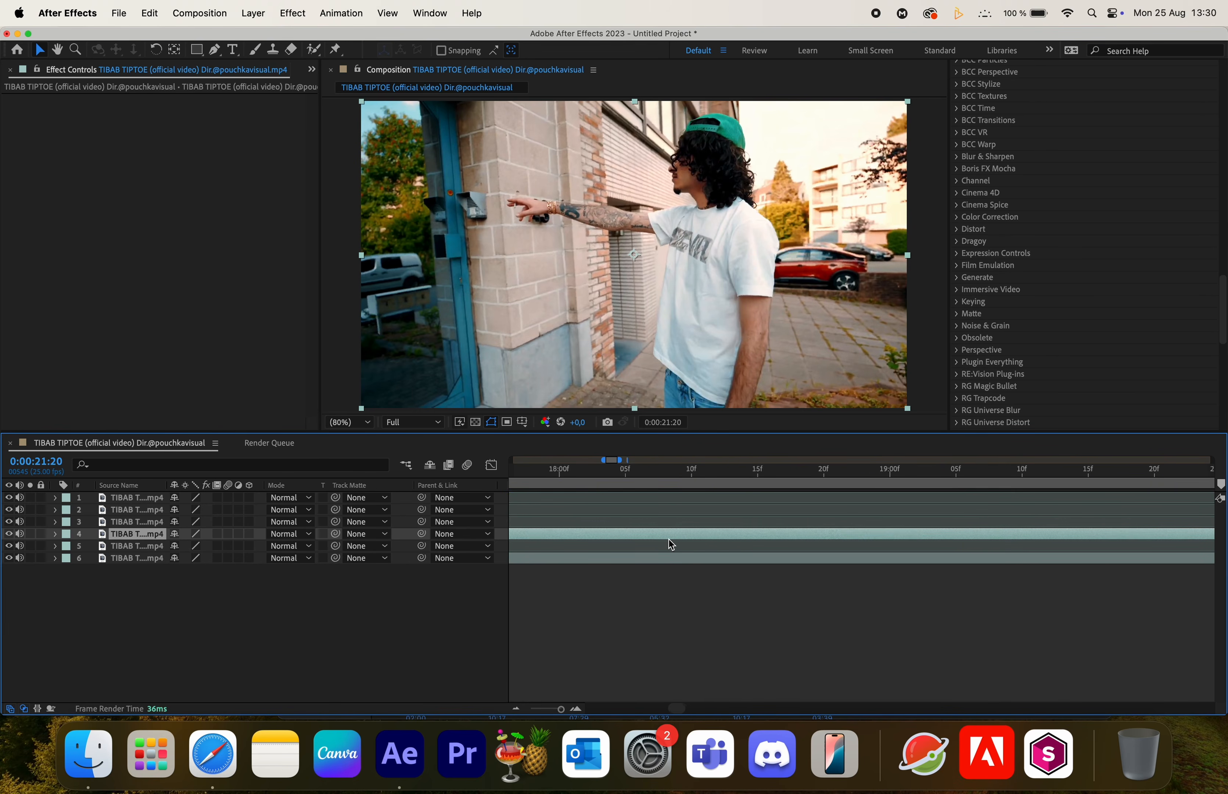
pyautogui.scroll(-3, 669, 539)
pyautogui.hscroll(1, 669, 540)
pyautogui.press('super+Right')
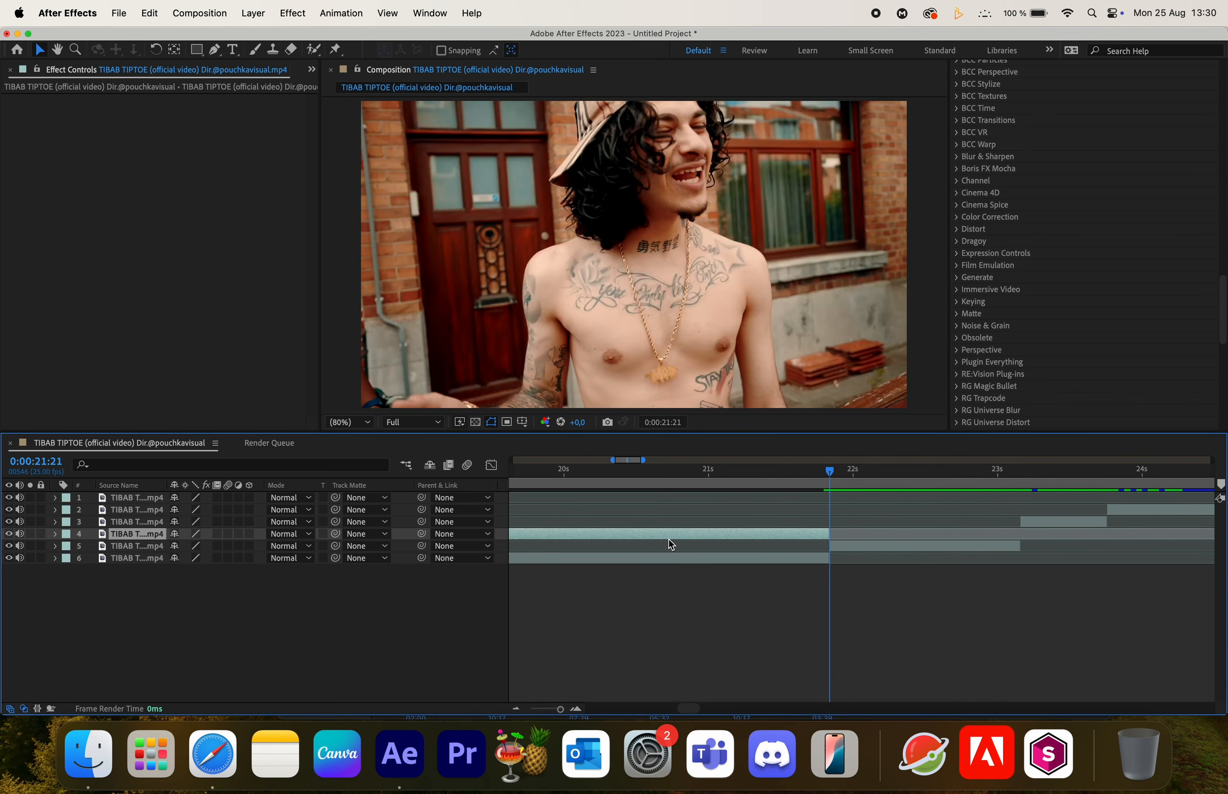
pyautogui.press('super+Right')
pyautogui.press('super+Right')
pyautogui.press('super+Right')
pyautogui.press('super+Right')
pyautogui.press('super+Right')
pyautogui.press('super+Right')
pyautogui.press('super+Right')
pyautogui.press('super+Right')
pyautogui.press('super+Right')
pyautogui.press('super+Right')
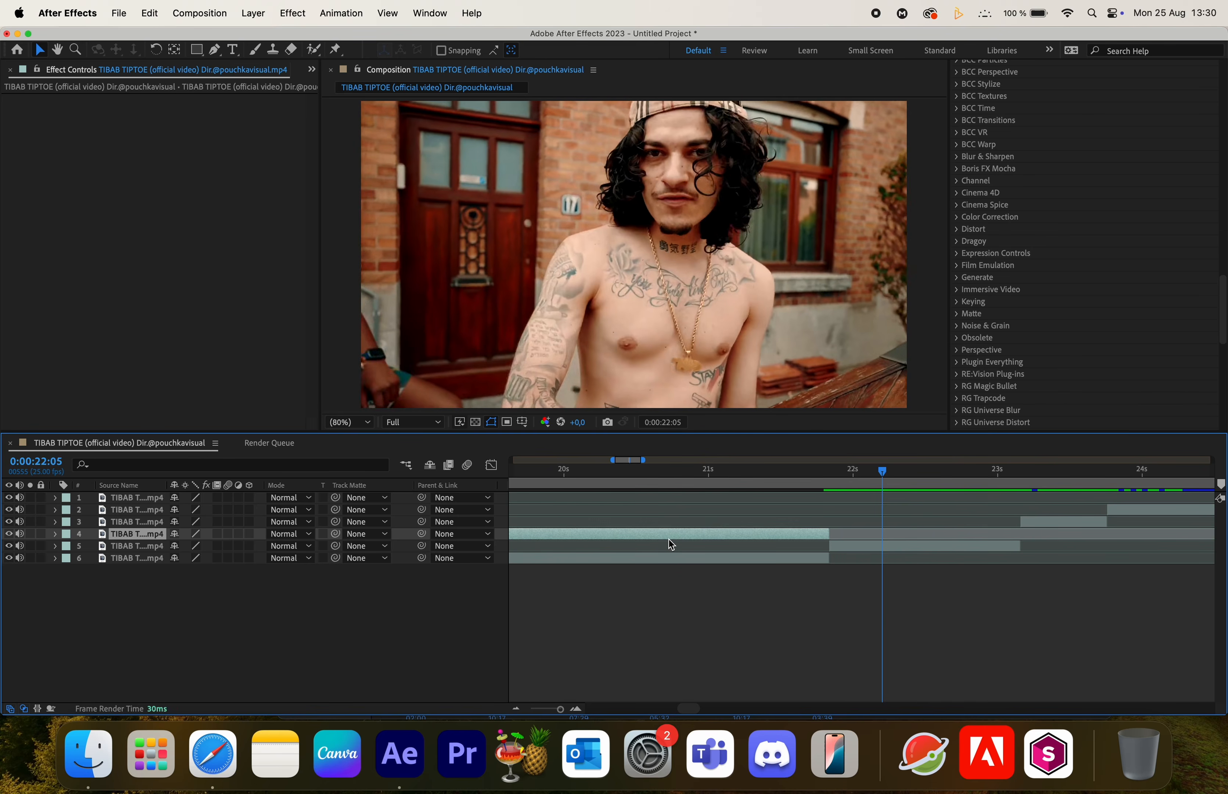
pyautogui.moveTo(760, 532); pyautogui.dragTo(818, 535)
pyautogui.click(830, 471)
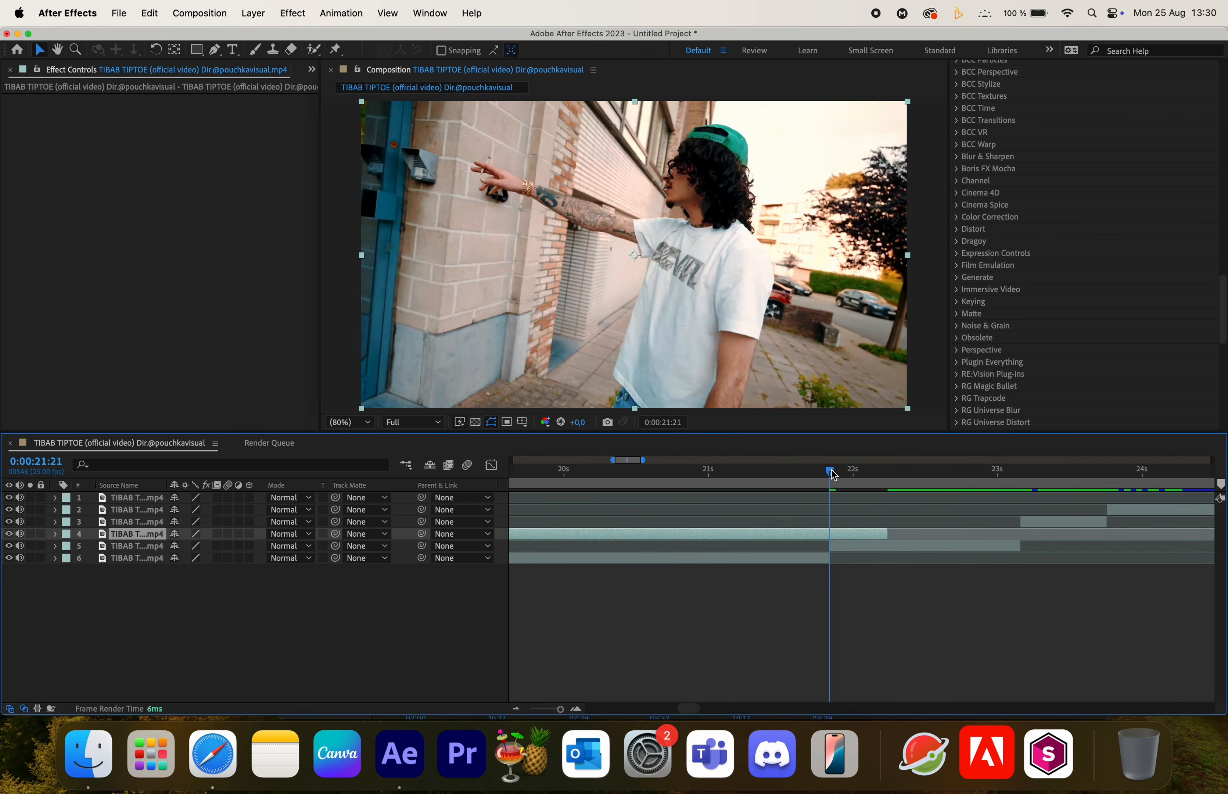
pyautogui.hotkey('alt', '[')
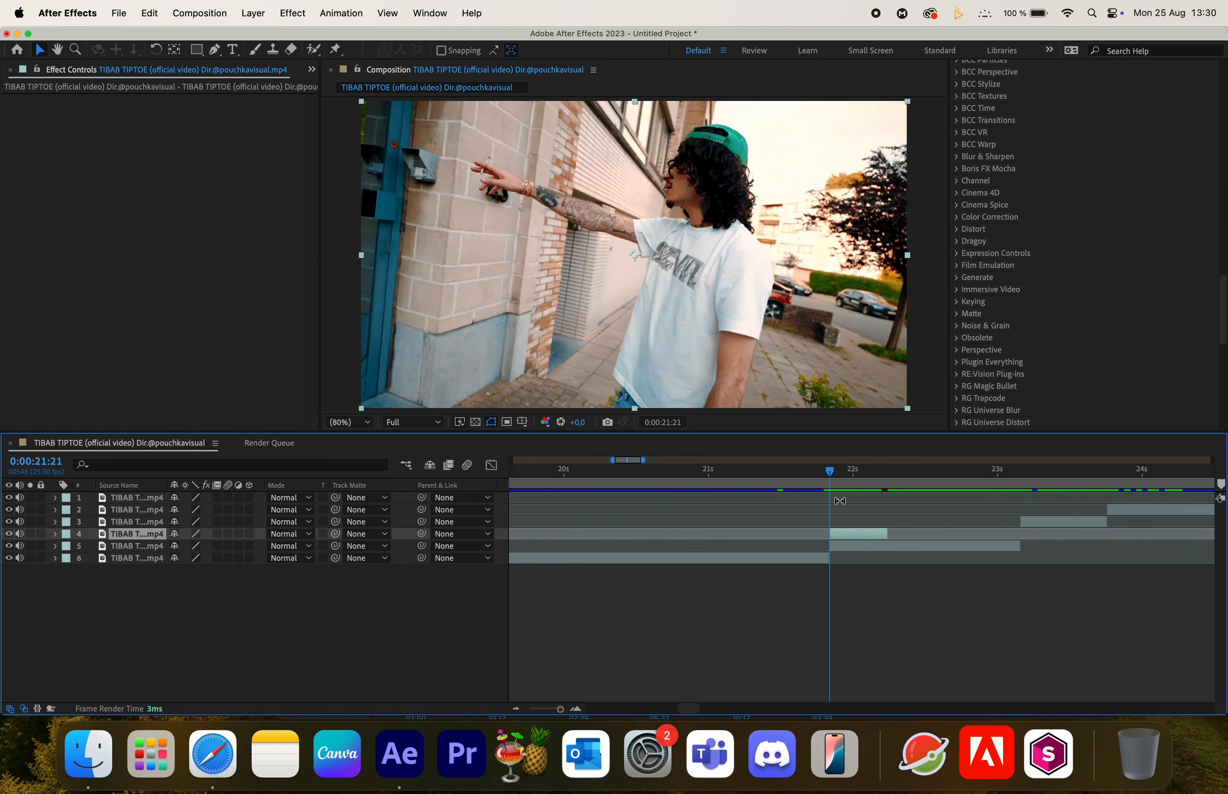
# - Apply a Freeze Frame to the duplicated layer
pyautogui.click(881, 472)
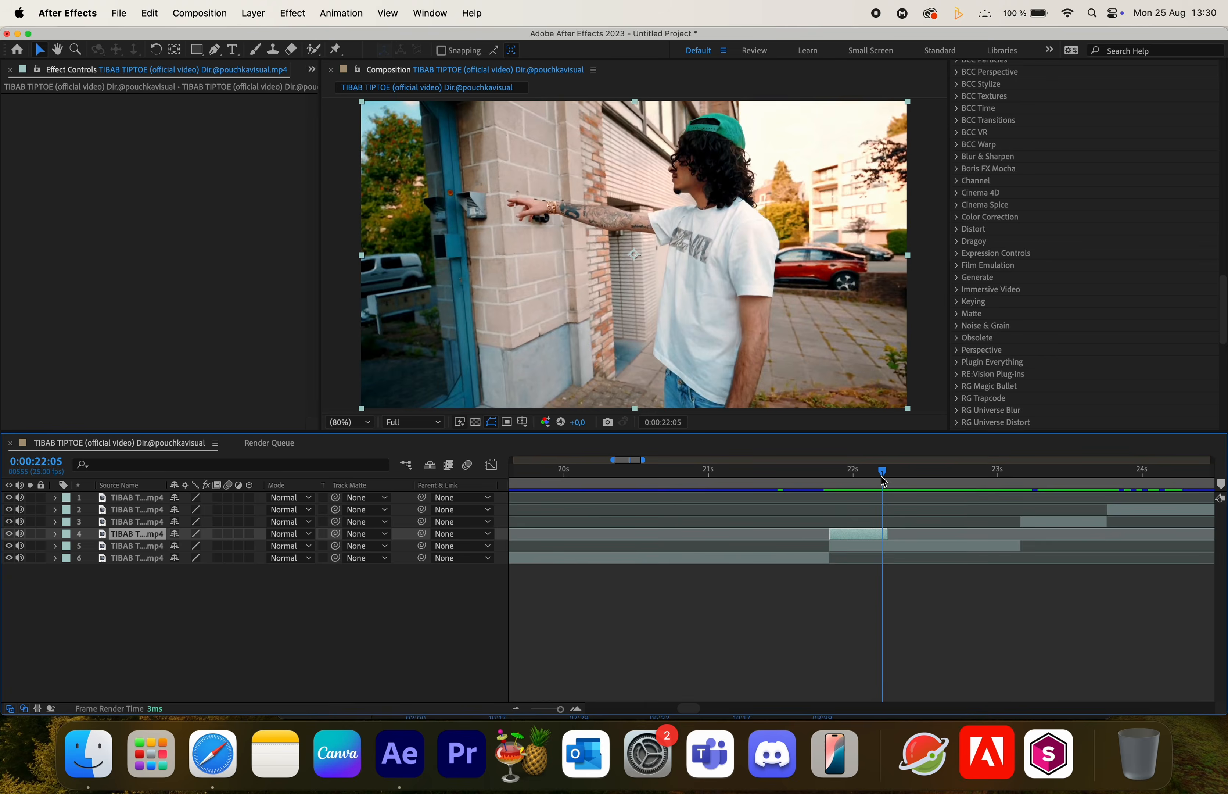
pyautogui.click(824, 480)
pyautogui.click(882, 482)
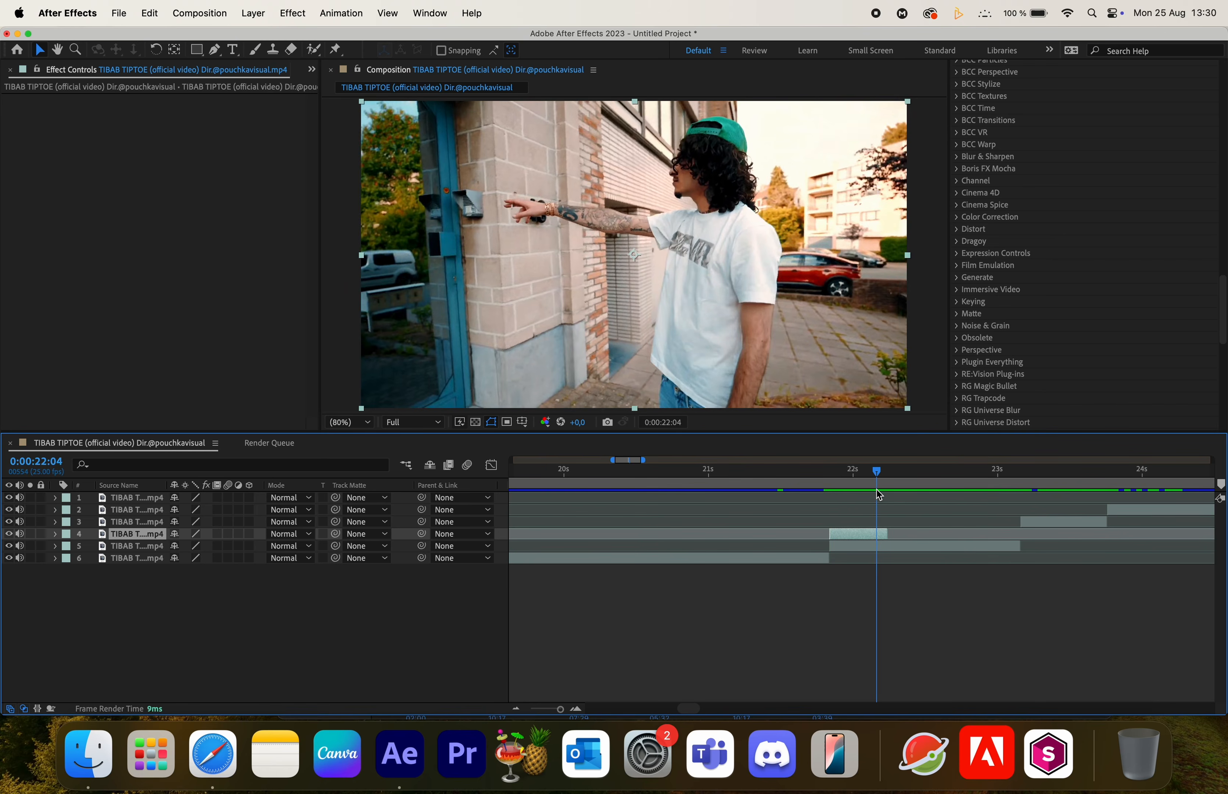
pyautogui.rightClick(851, 532)
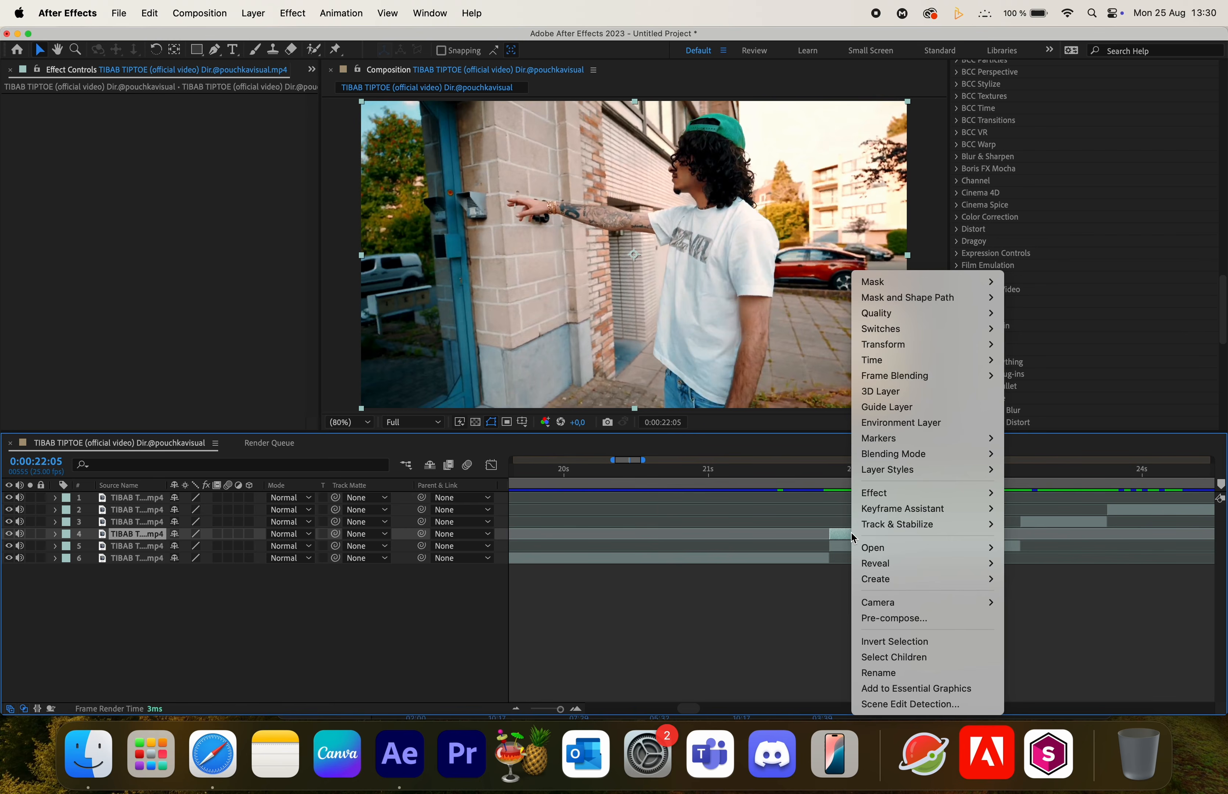
pyautogui.moveTo(913, 366)
pyautogui.click(1039, 407)
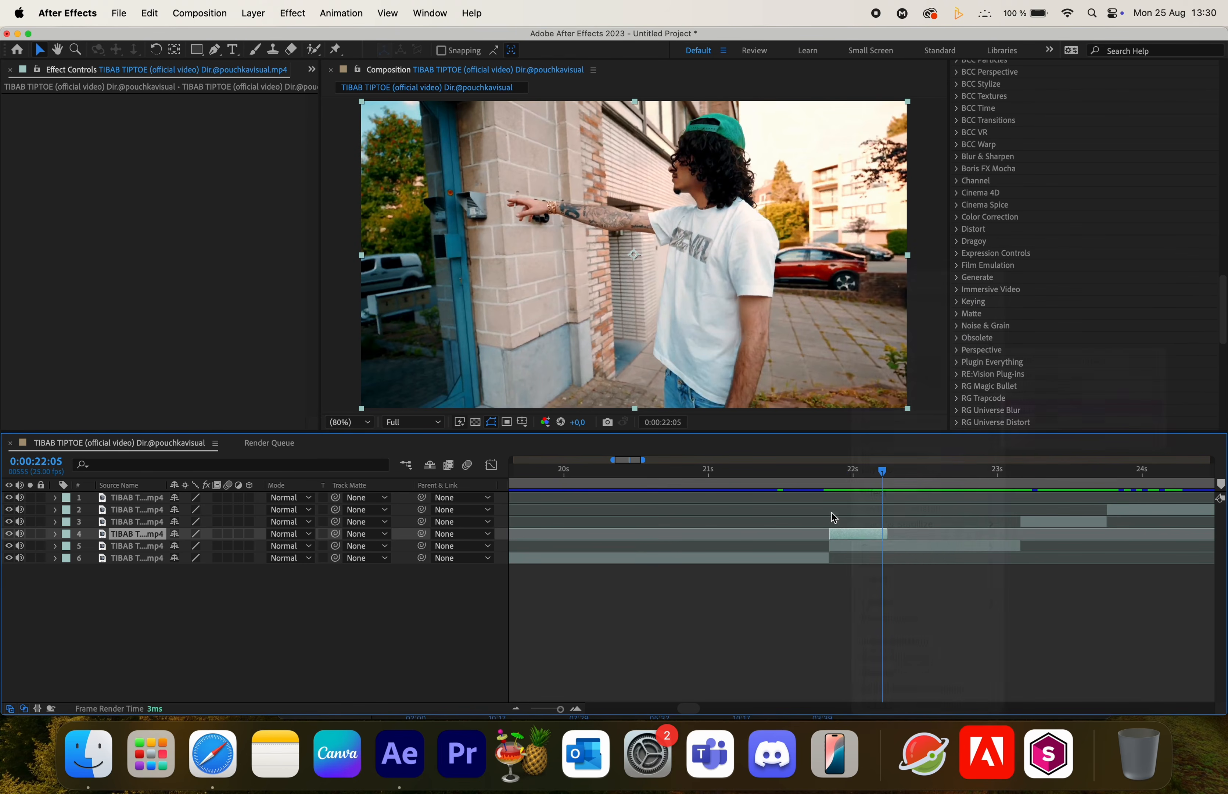
pyautogui.click(862, 473)
pyautogui.moveTo(859, 480); pyautogui.dragTo(828, 496)
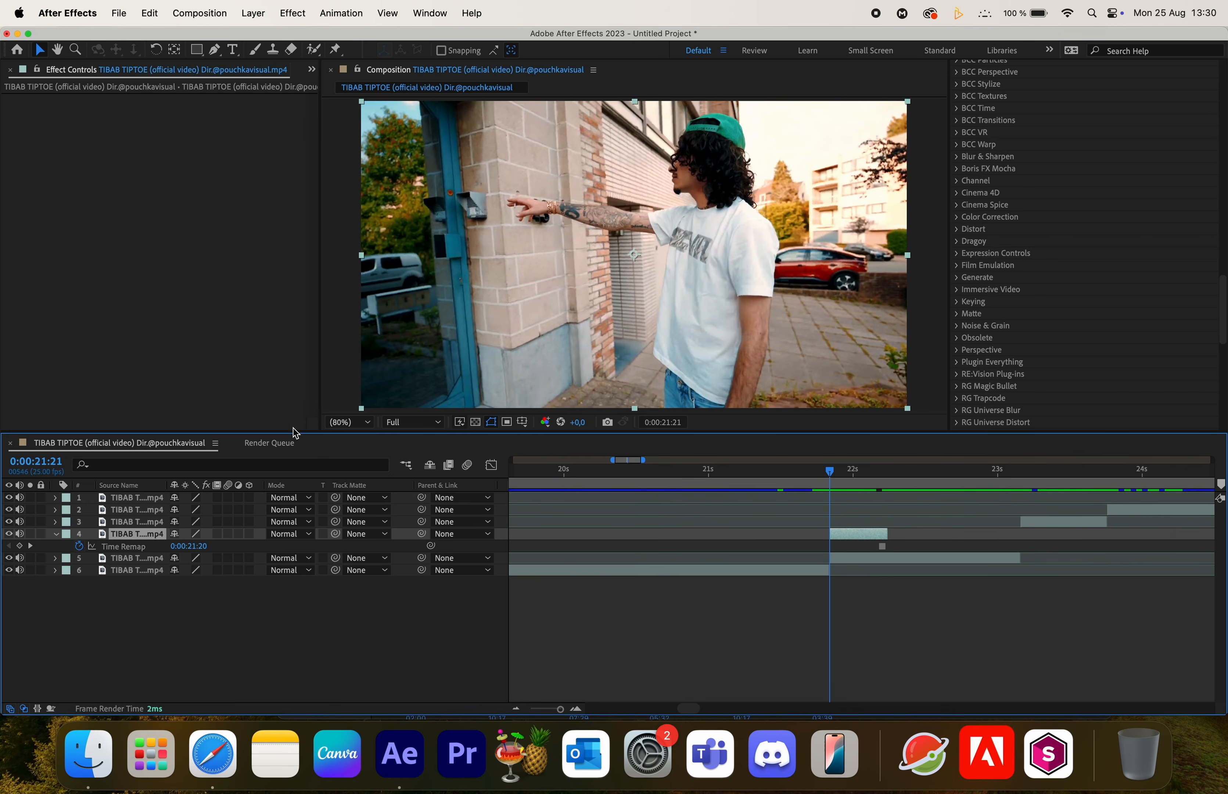
# - Open the duplicated layer and paint a Roto Brush selection around the man in the white shirt, refining arm and legs
pyautogui.doubleClick(857, 537)
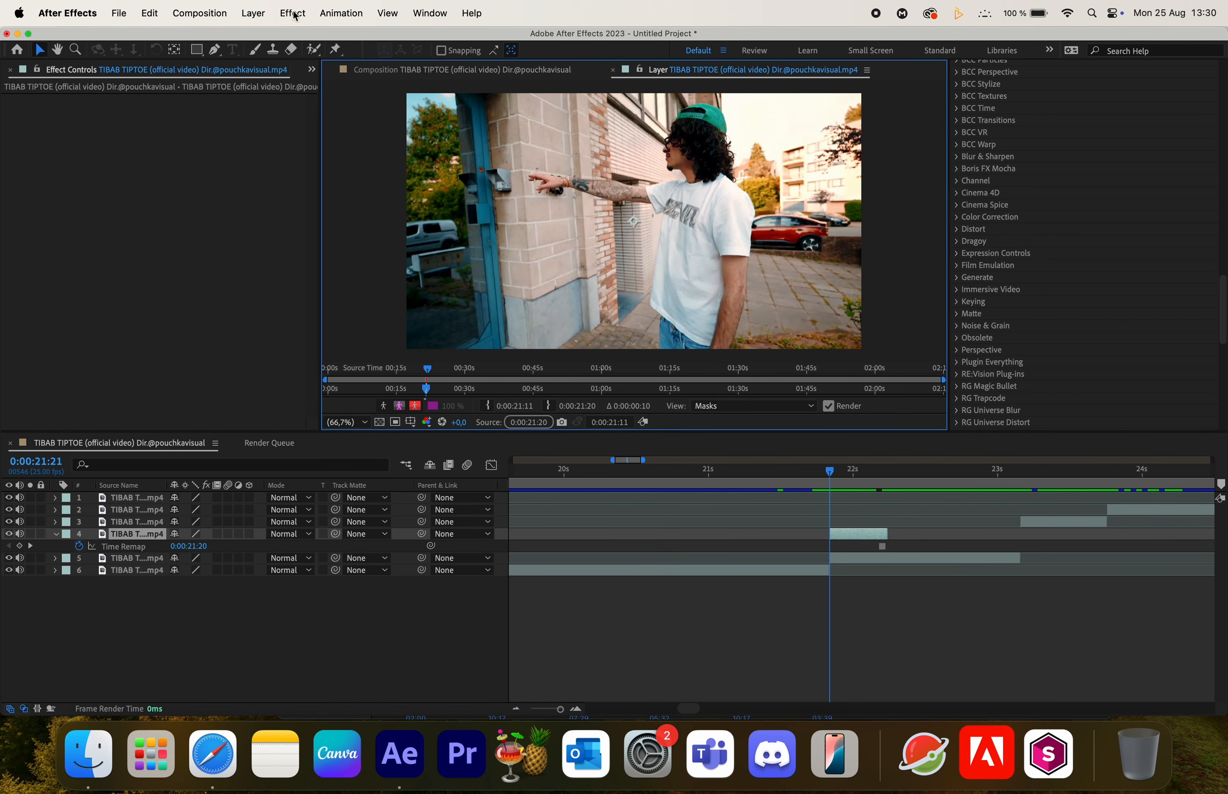
pyautogui.click(317, 50)
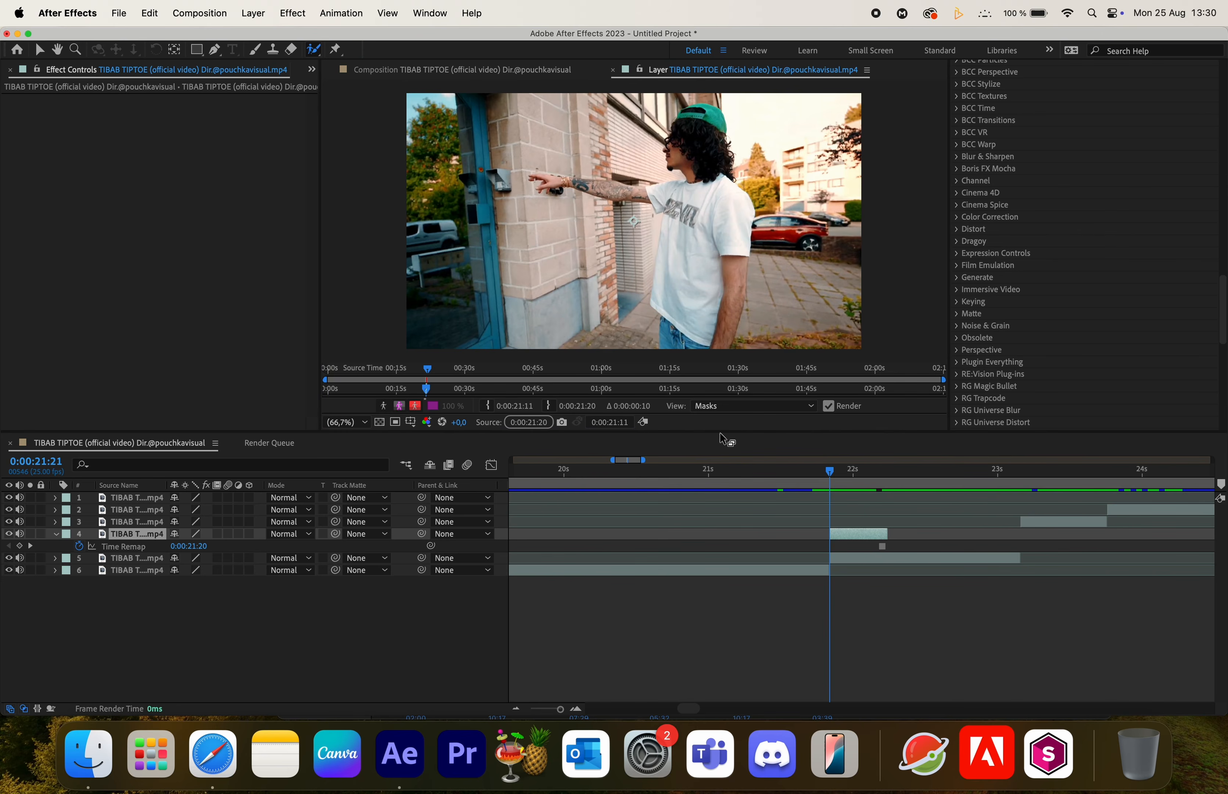
pyautogui.moveTo(720, 434); pyautogui.dragTo(713, 551)
pyautogui.moveTo(716, 131); pyautogui.dragTo(711, 448)
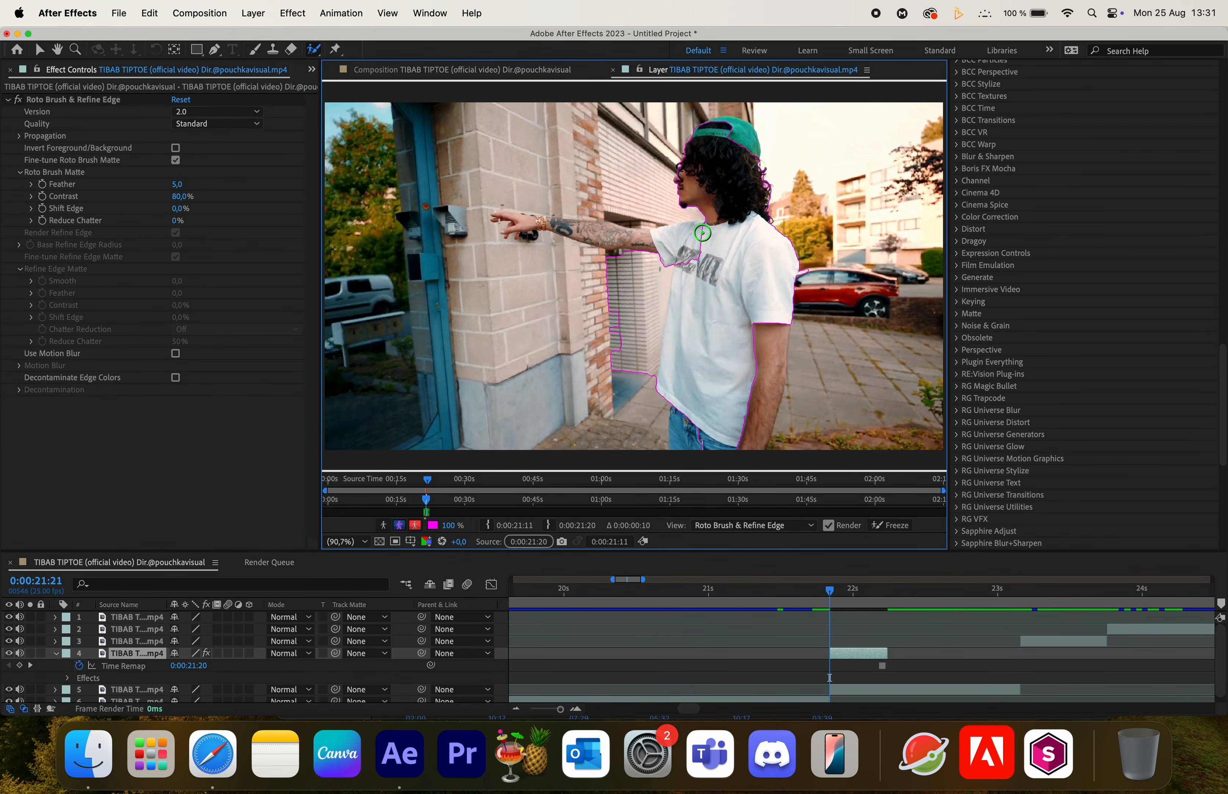
pyautogui.moveTo(605, 232); pyautogui.dragTo(640, 238)
pyautogui.moveTo(642, 346); pyautogui.dragTo(639, 290)
pyautogui.moveTo(778, 351); pyautogui.dragTo(771, 453)
# - Freeze the Roto Brush result and return to the composition
pyautogui.scroll(3, 528, 231)
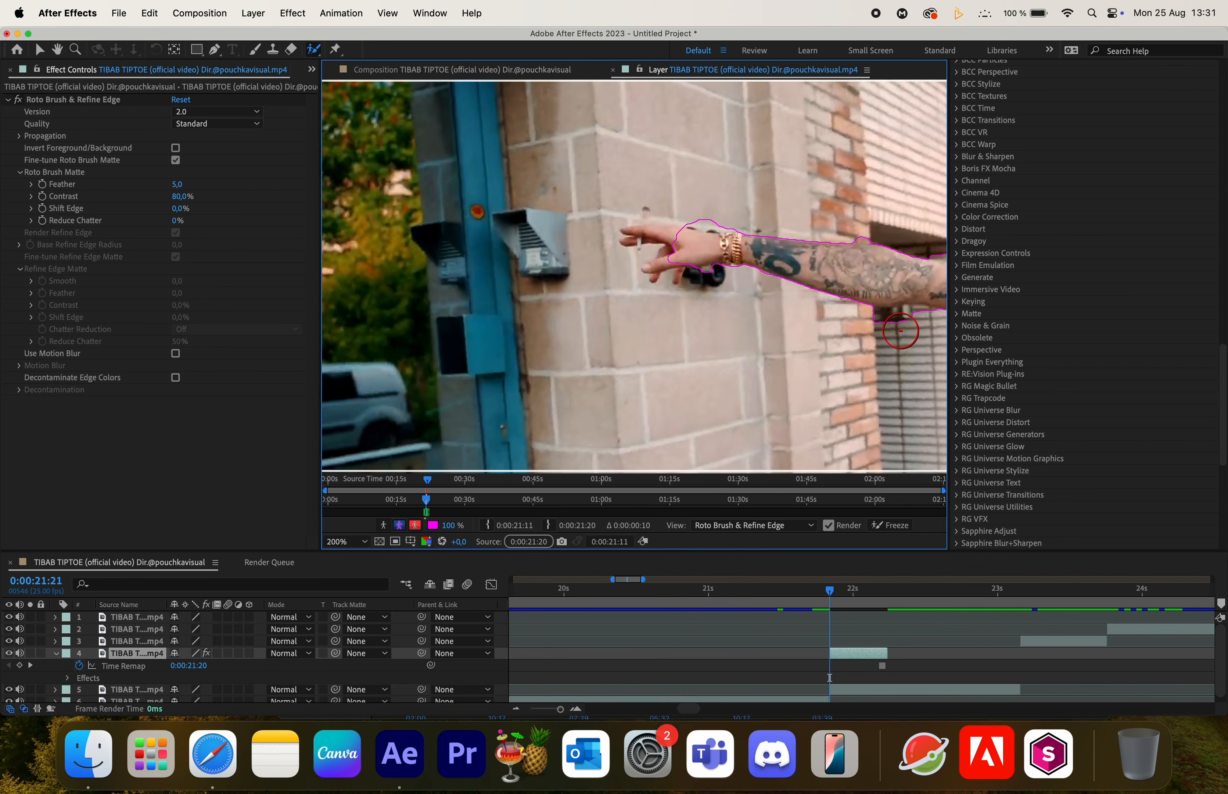
pyautogui.hotkey('shift', '/')
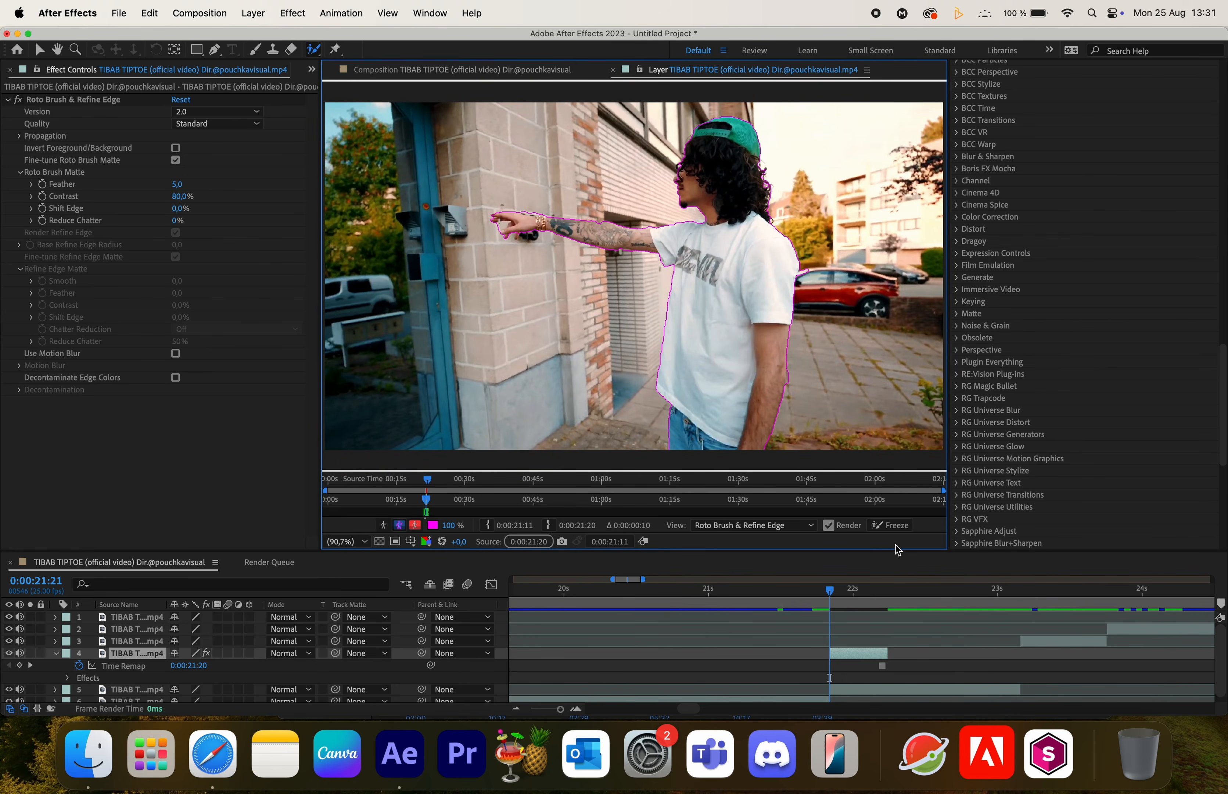
pyautogui.click(892, 527)
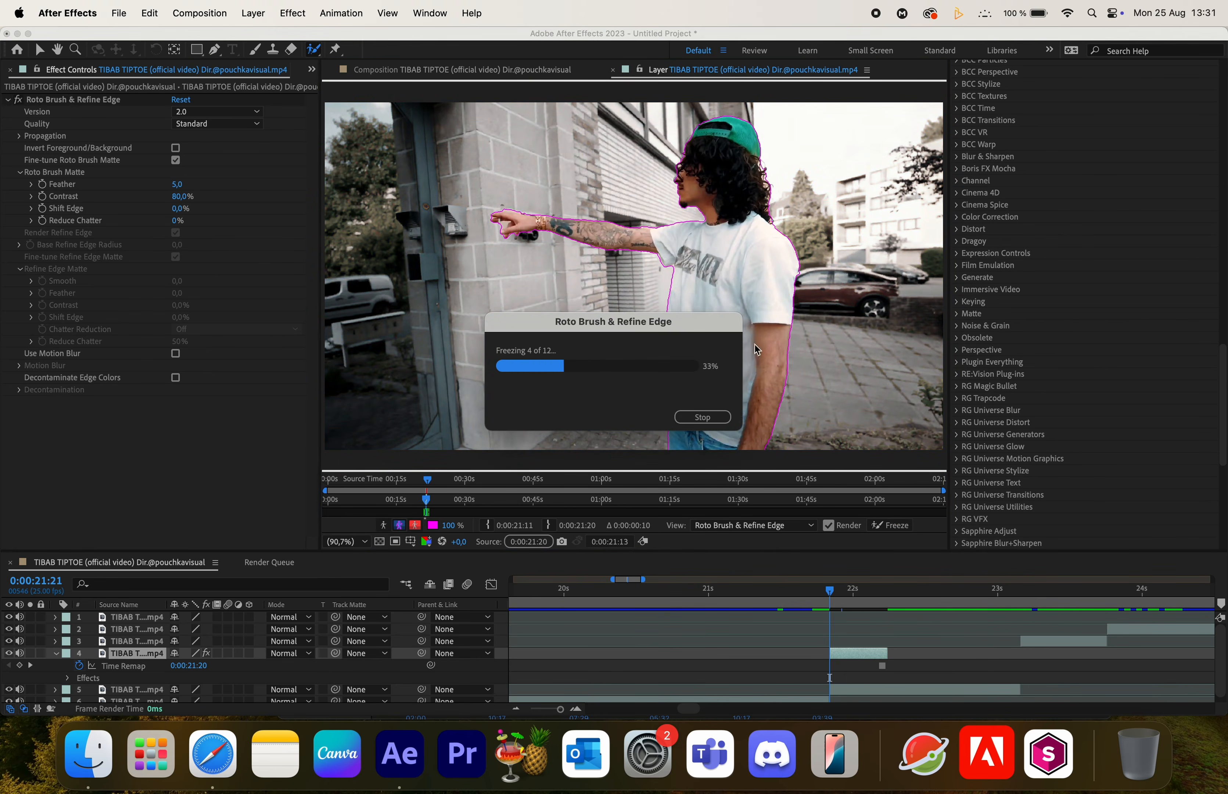
pyautogui.click(614, 72)
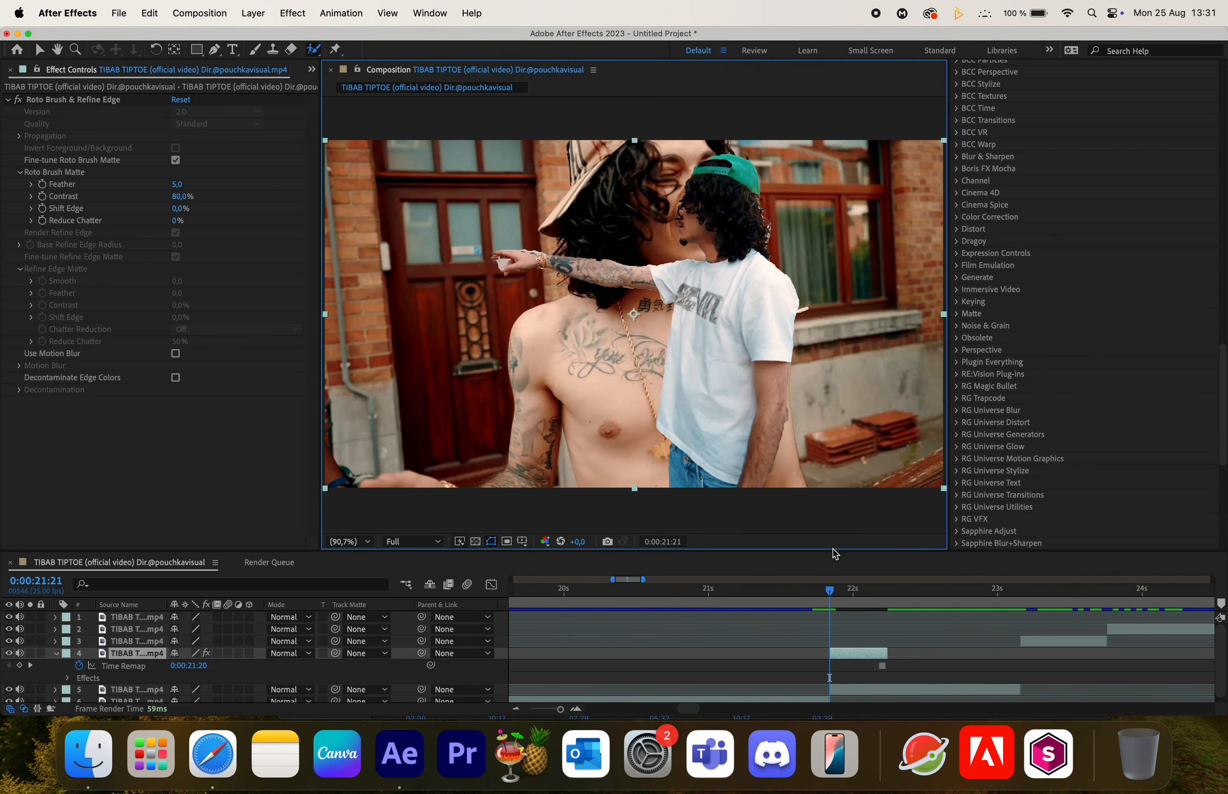
# - Set the Roto Brush matte Feather to 30 and Shift Edge to -10%
pyautogui.moveTo(832, 550); pyautogui.dragTo(860, 431)
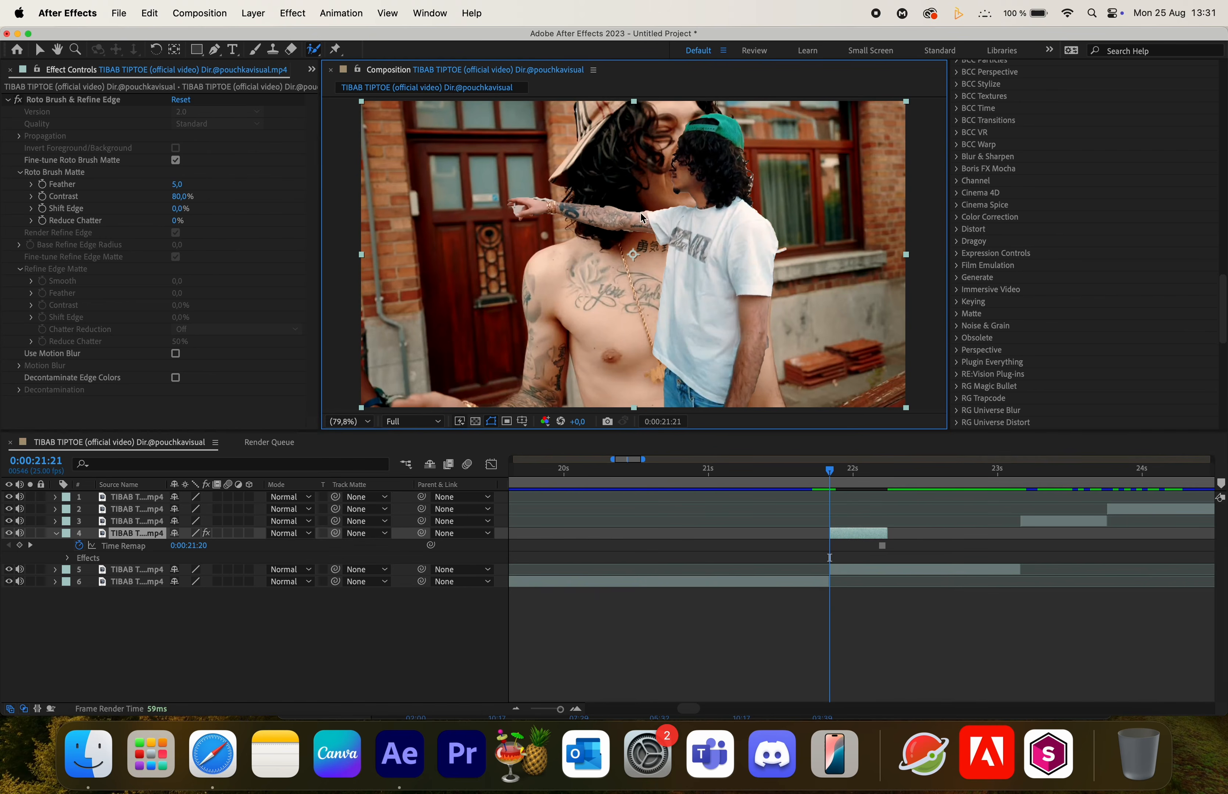
pyautogui.moveTo(180, 185); pyautogui.dragTo(267, 186)
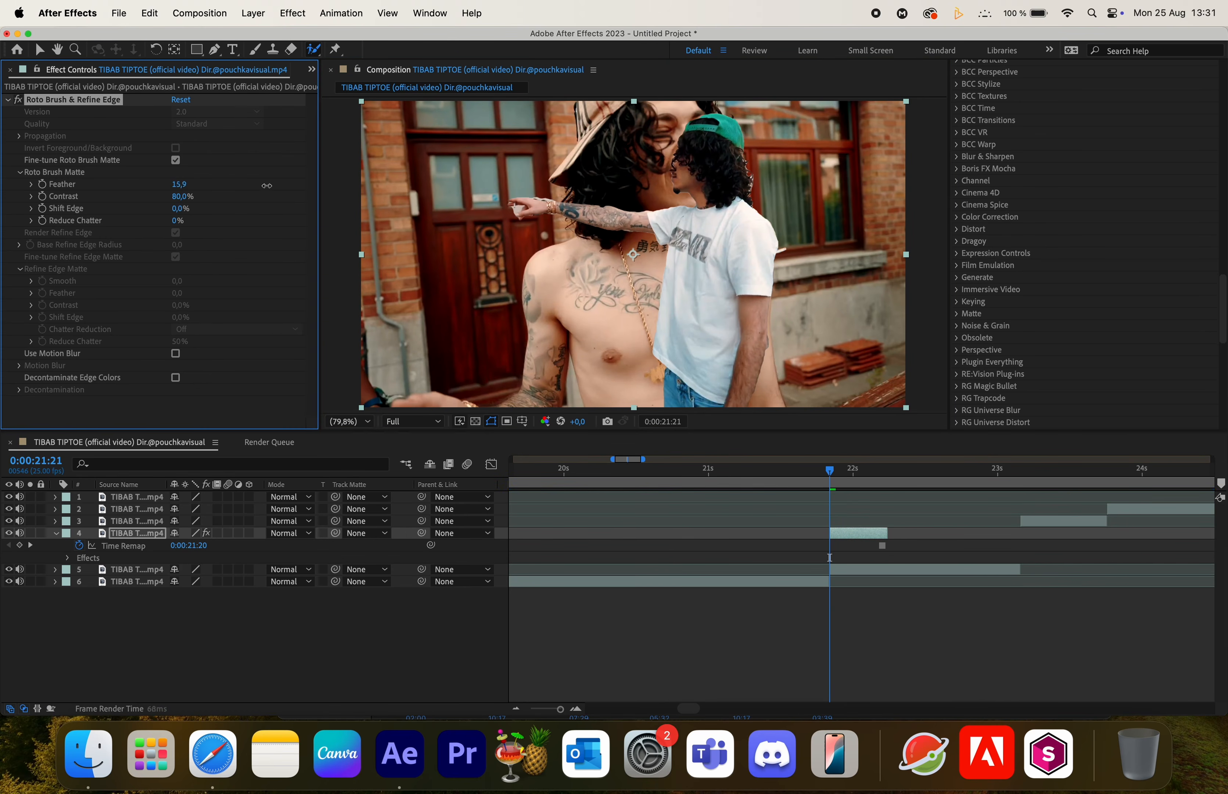
pyautogui.click(180, 183)
pyautogui.press('Return')
pyautogui.click(181, 209)
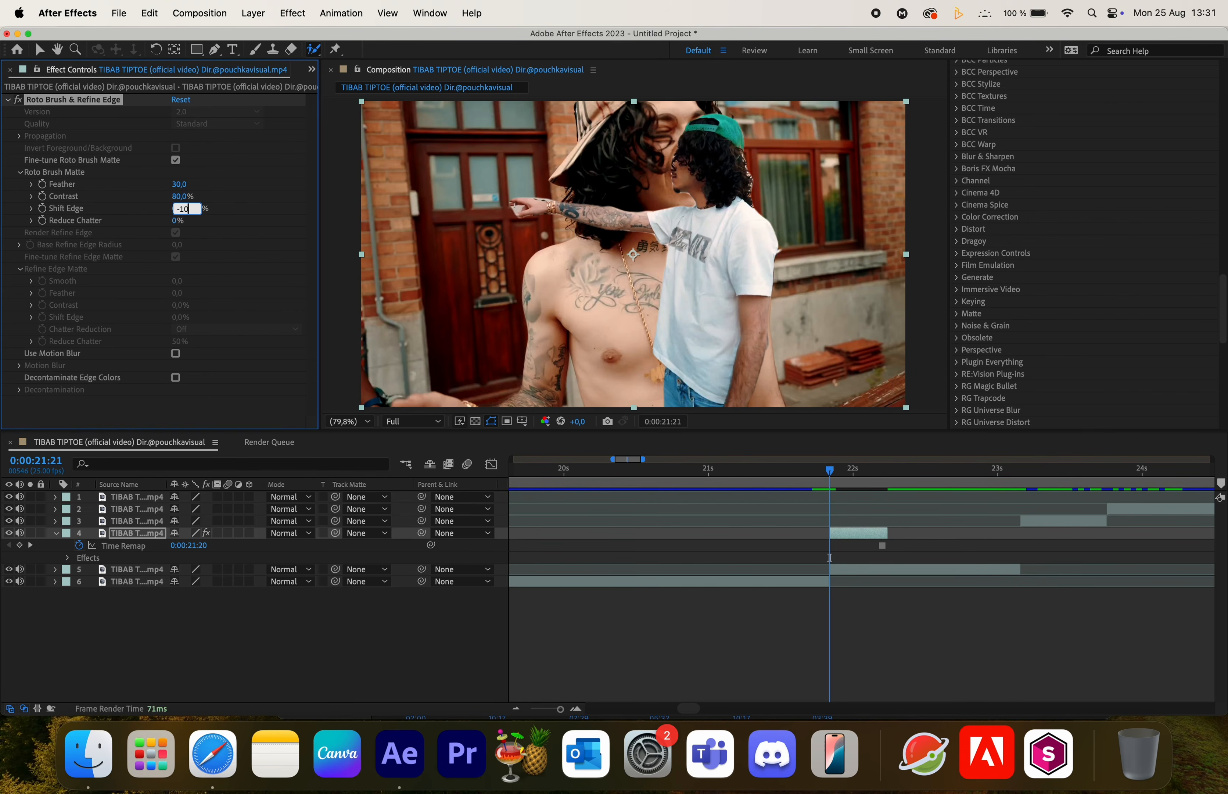
pyautogui.press('Return')
# - Pre-compose the roto layer, moving all attributes into the new composition
pyautogui.click(56, 534)
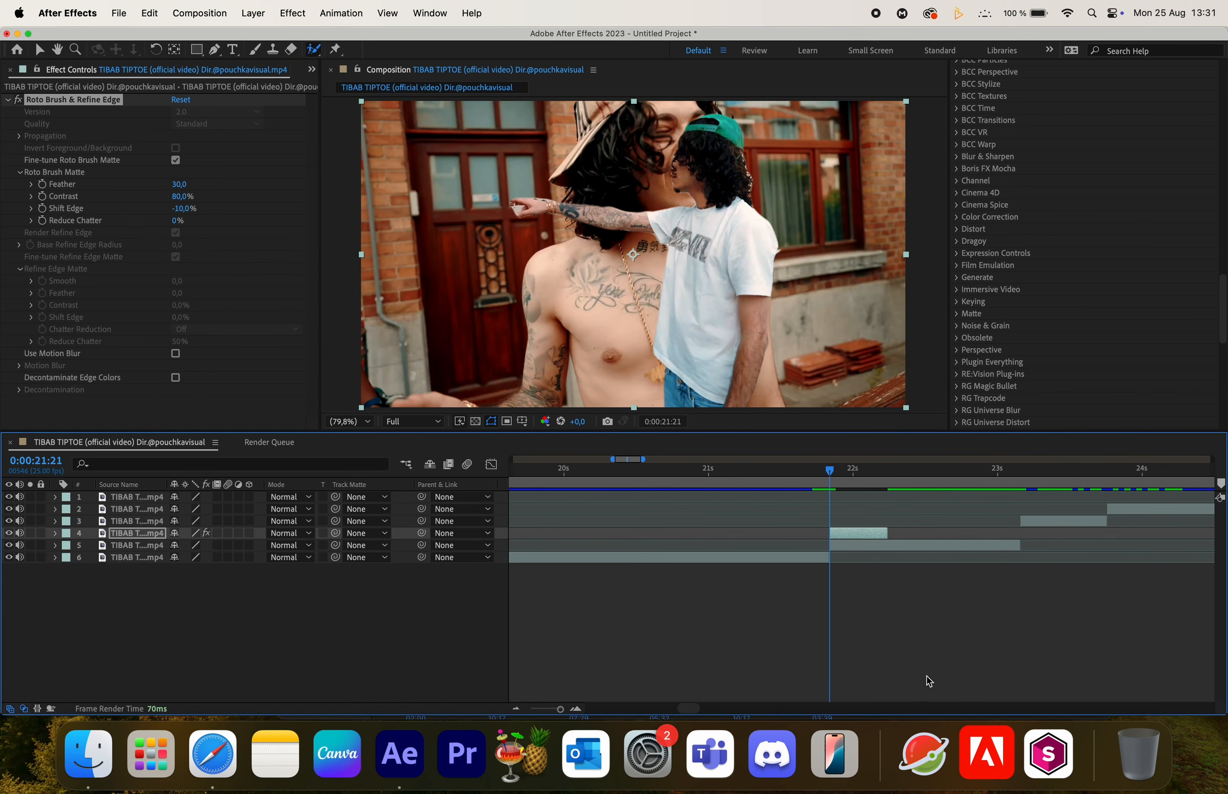
pyautogui.rightClick(859, 535)
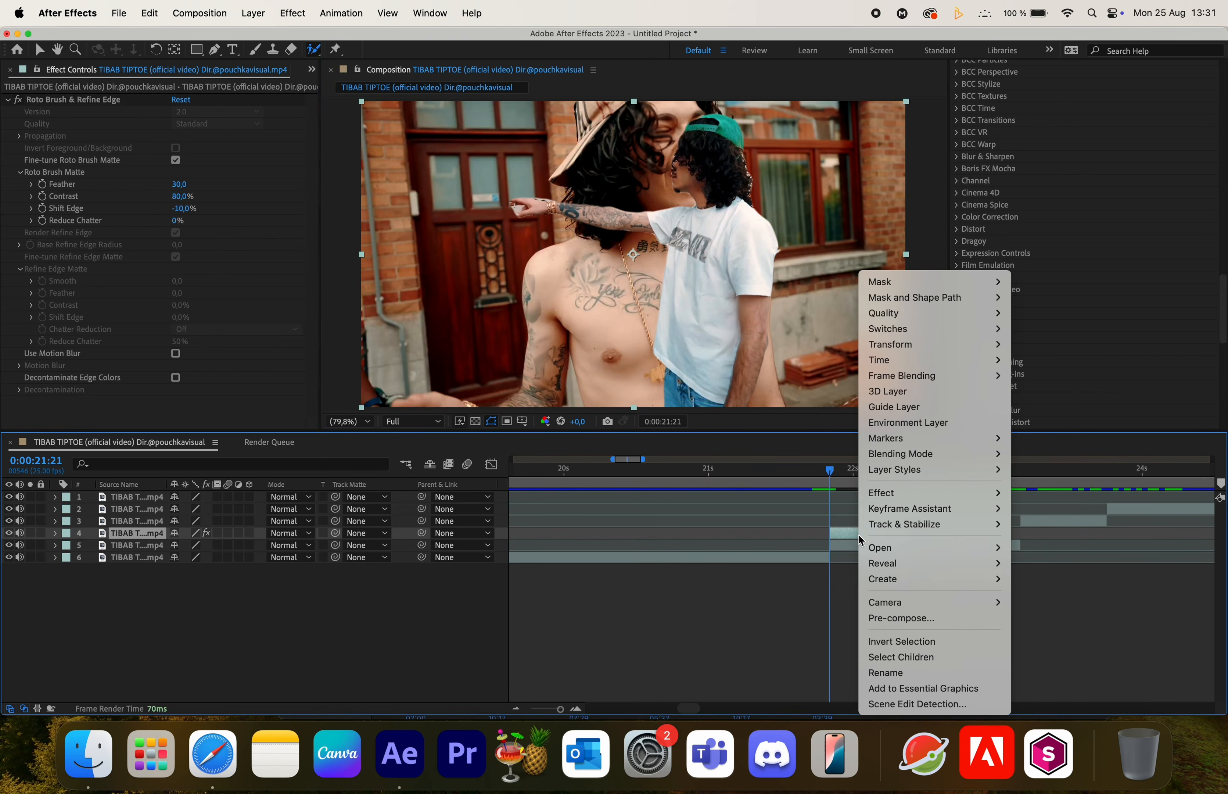
pyautogui.click(899, 617)
pyautogui.click(494, 376)
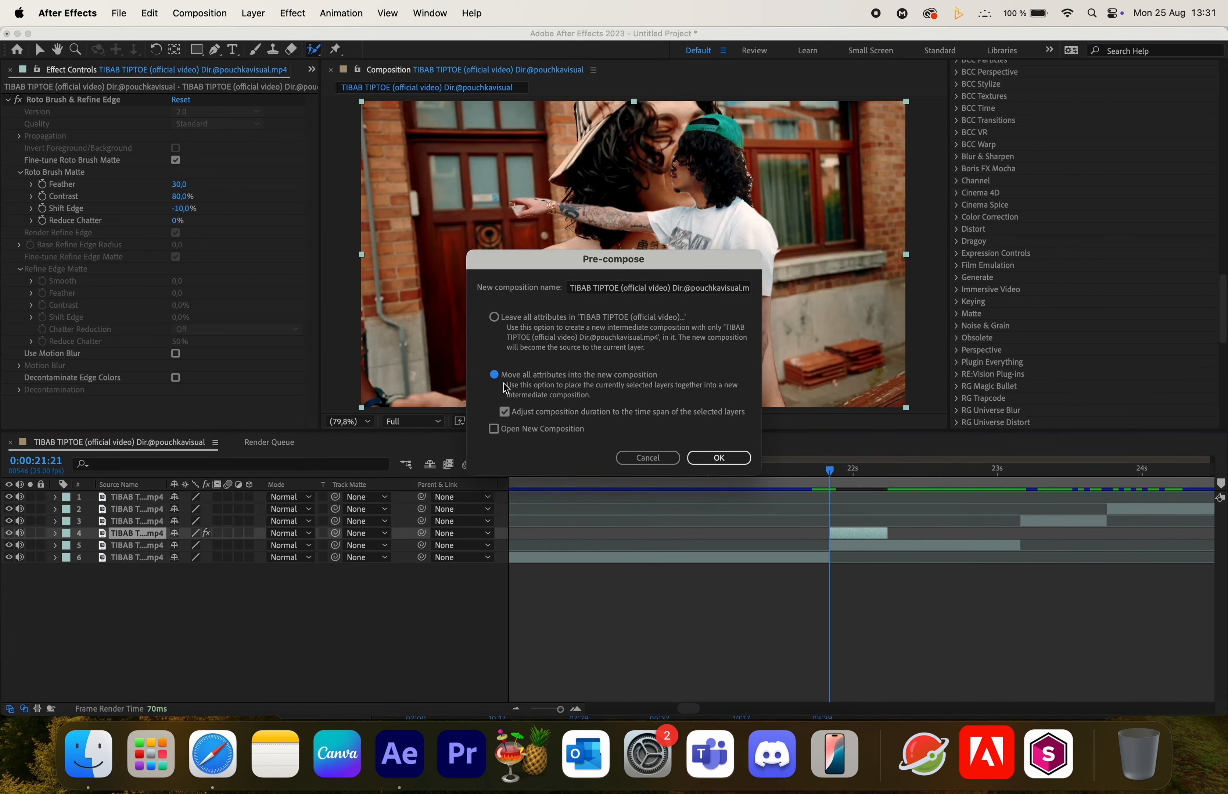
pyautogui.click(703, 457)
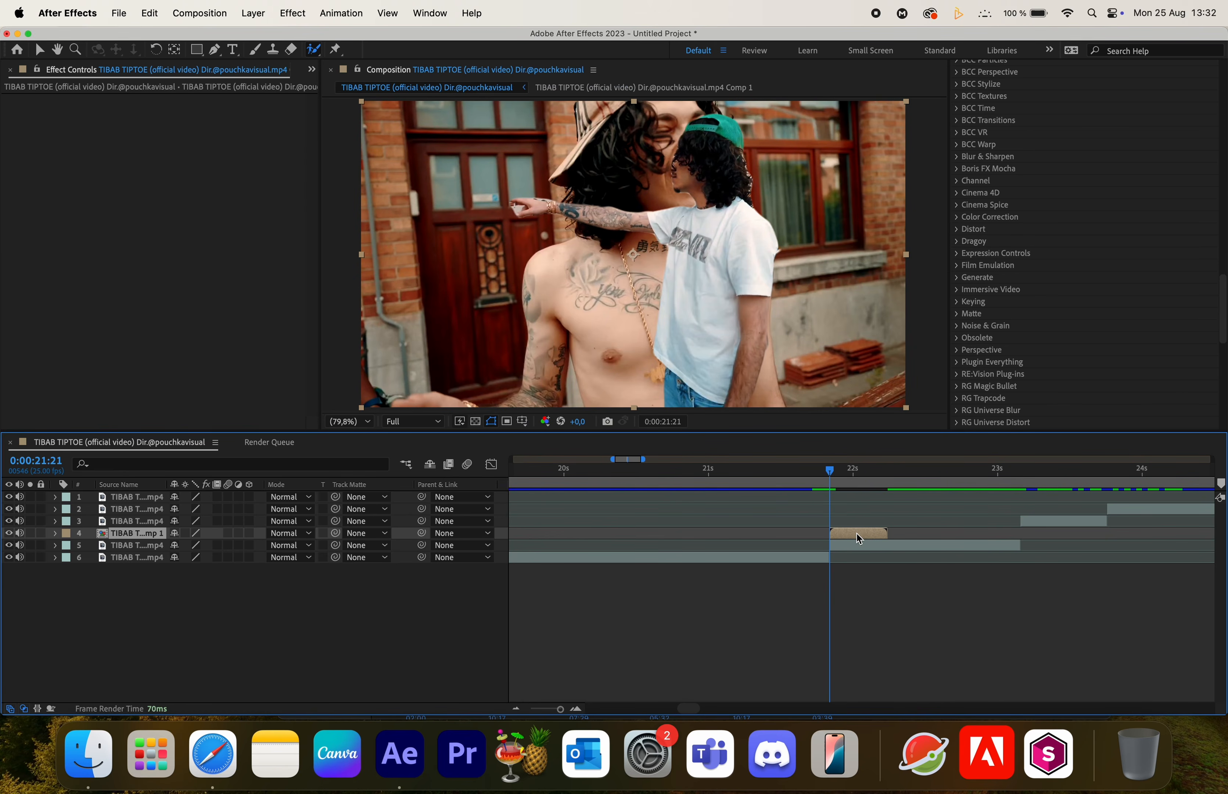
# - Apply the CC Scale Wipe effect to the precomposed layer and set its Direction to 180°
pyautogui.hotkey('ctrl', 'space')
pyautogui.write('cc s')
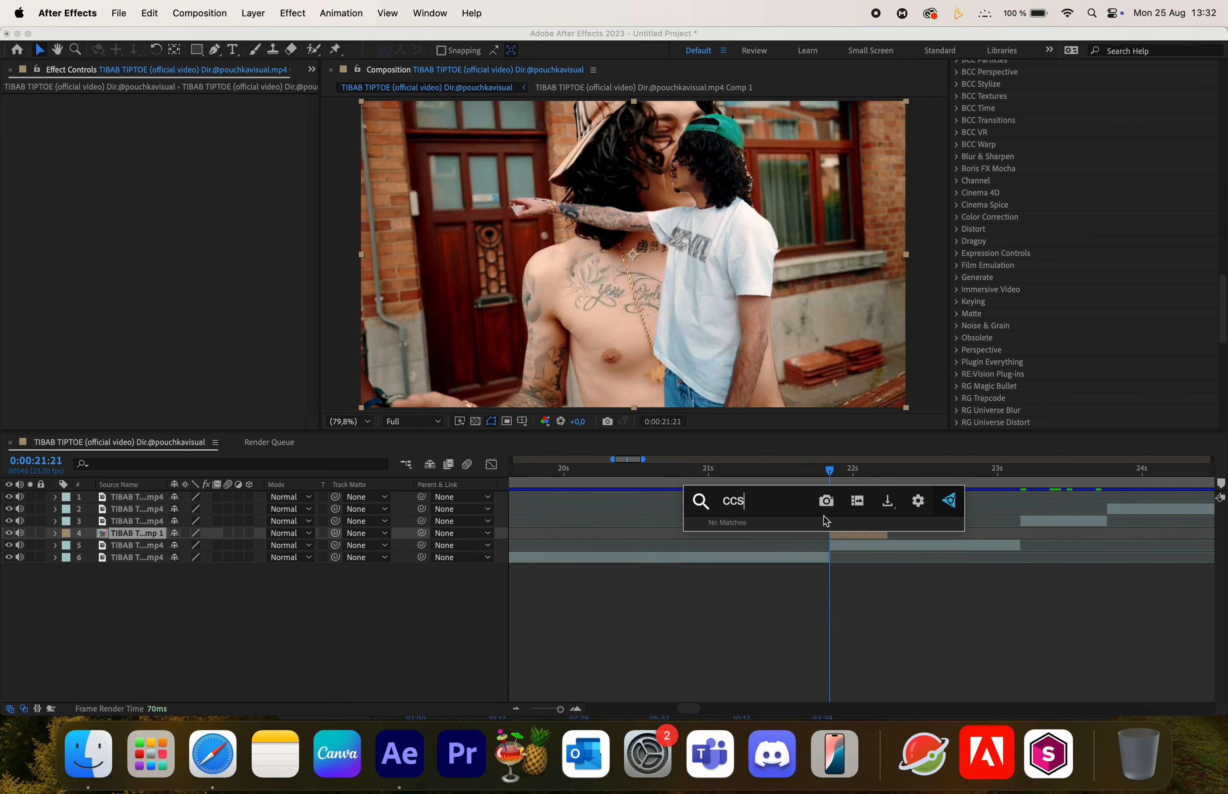
pyautogui.press('Escape')
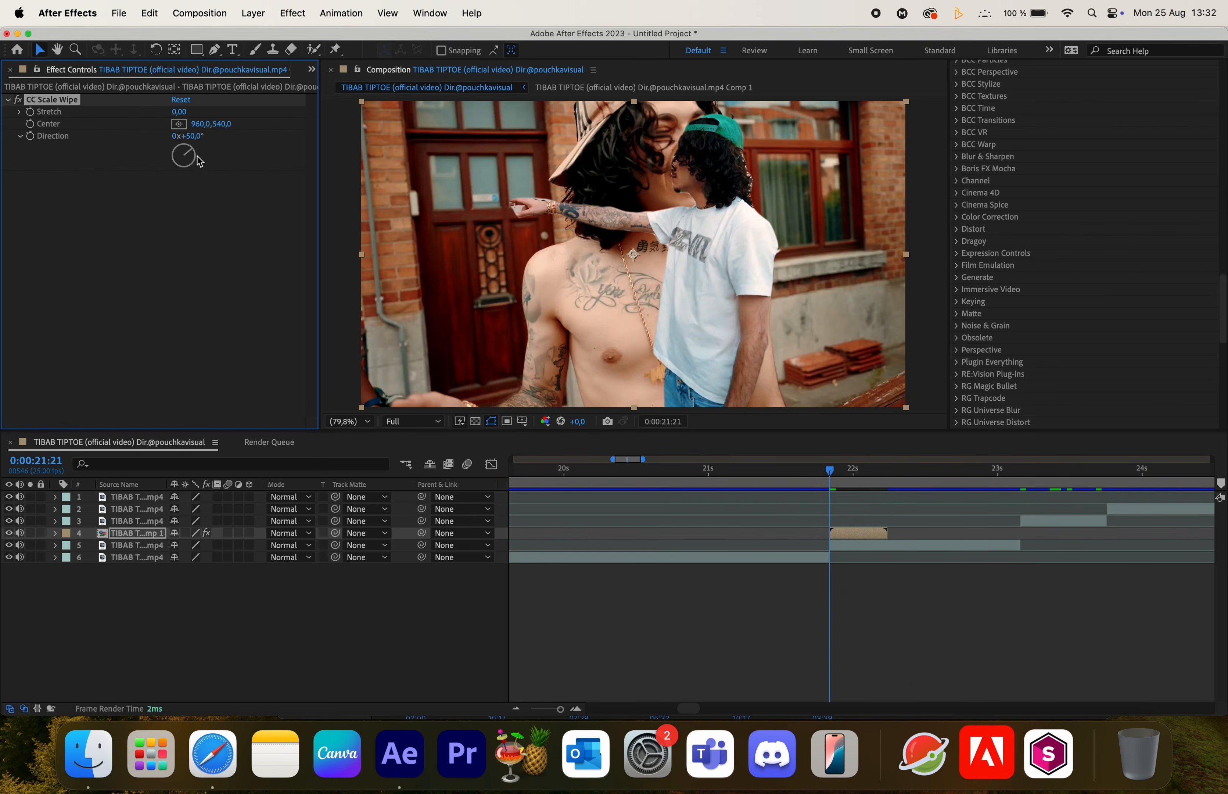
pyautogui.click(202, 137)
pyautogui.write('180')
pyautogui.press('Return')
# - Set the wipe's Center at the frame's top edge, about 1240, -5, and show the layer's keyframed Stretch property
pyautogui.click(178, 124)
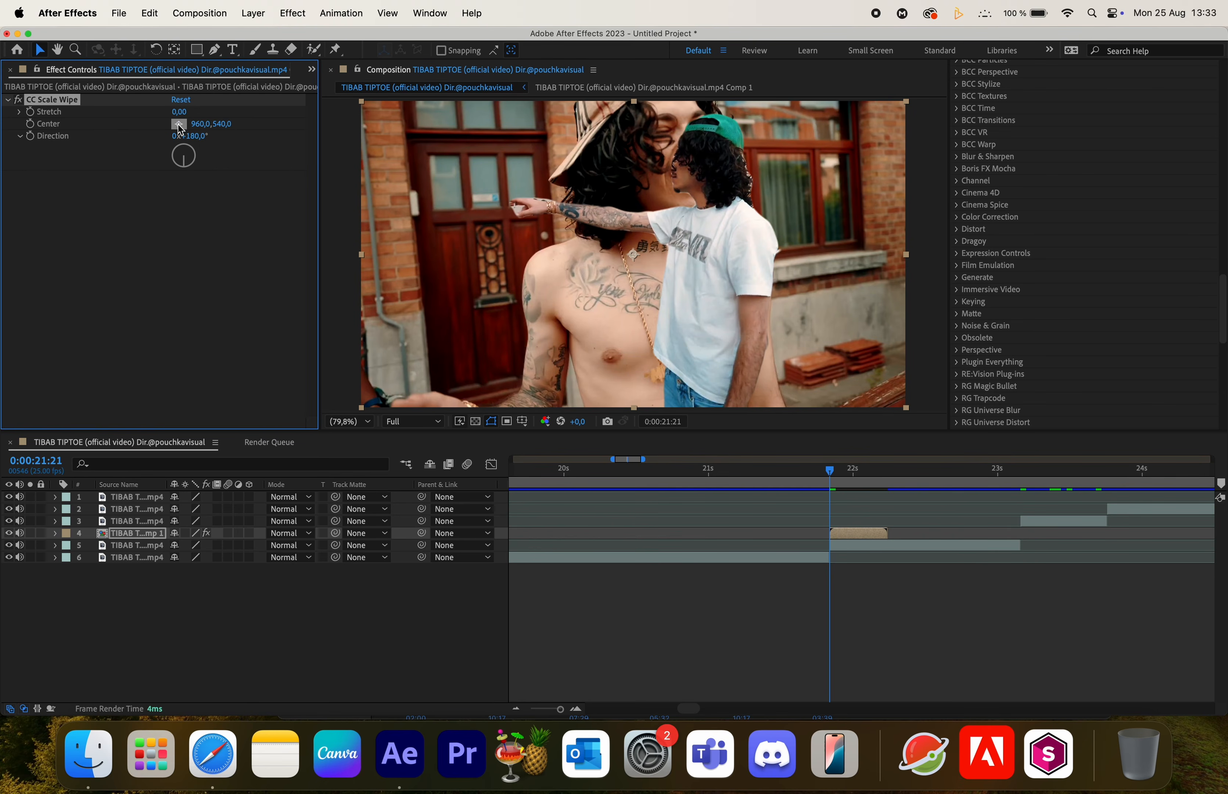
pyautogui.click(713, 99)
pyautogui.press('space')
pyautogui.press('space')
pyautogui.press('u')
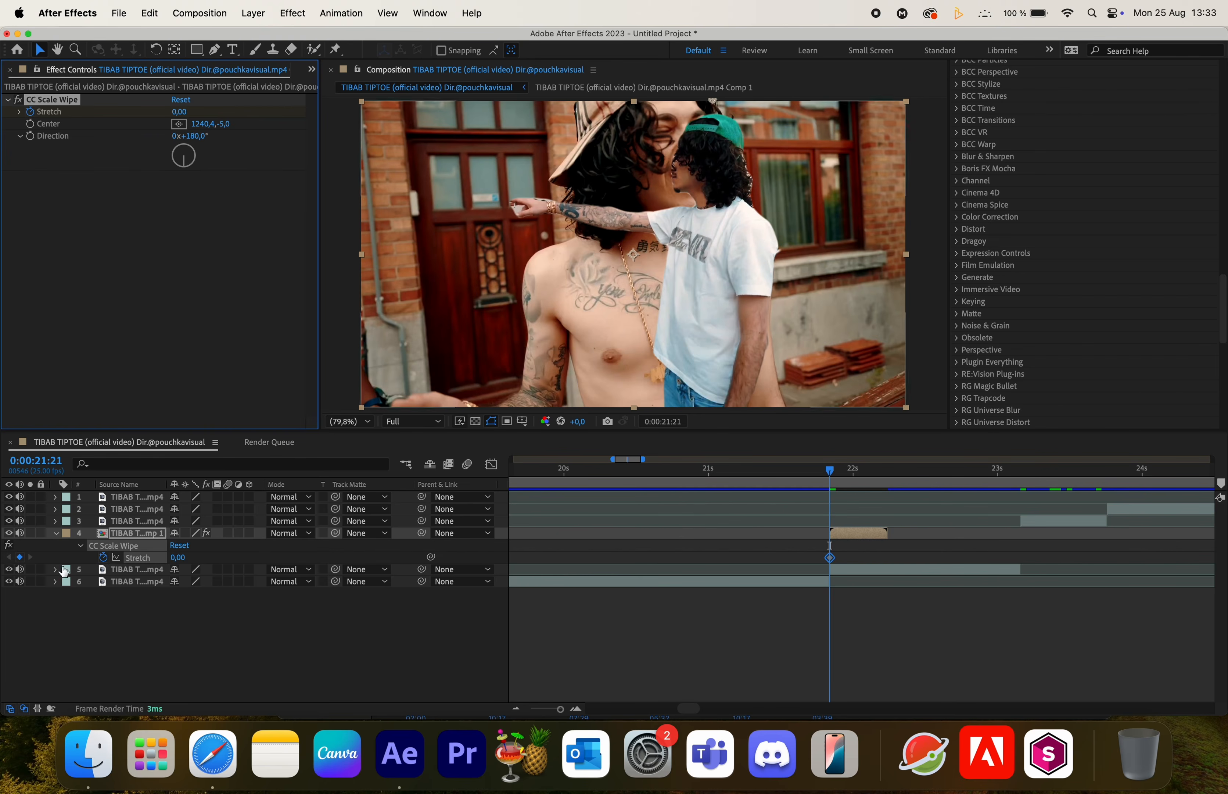
# - Keyframe the wipe's Stretch at 25 at 0:00:22:05
pyautogui.click(898, 468)
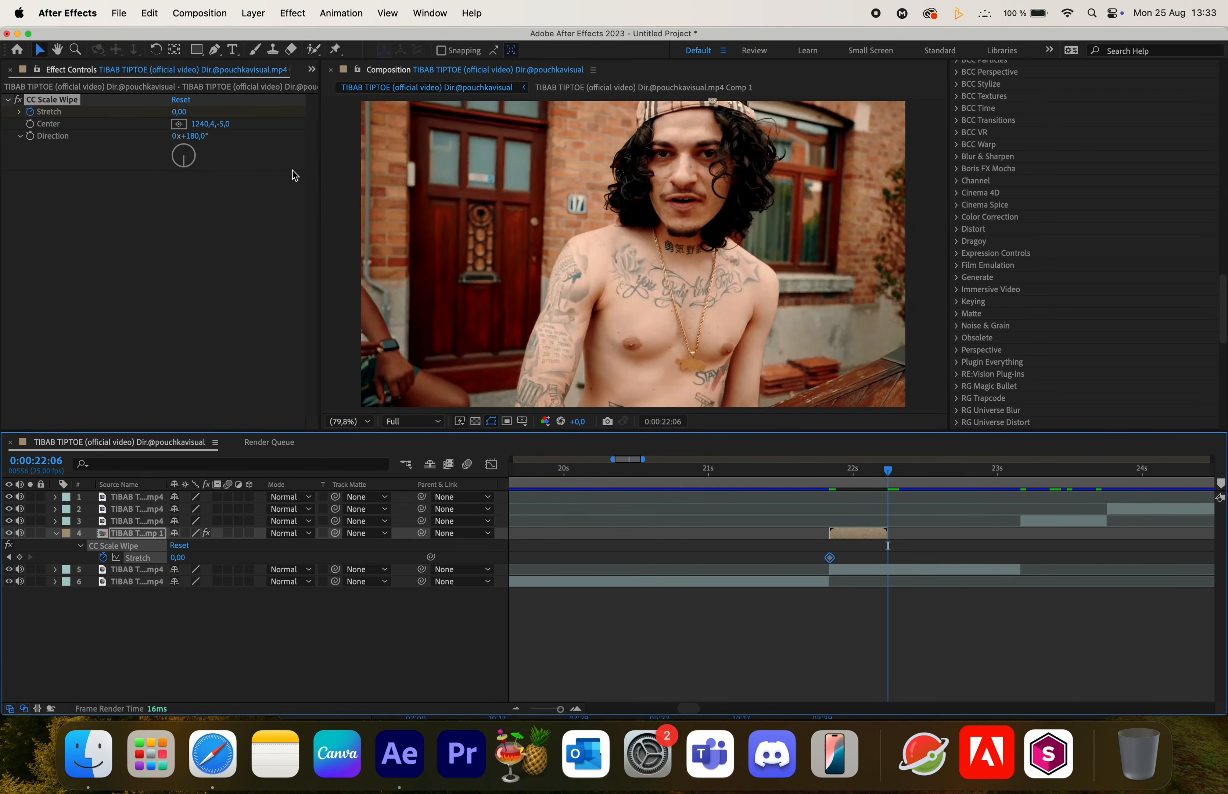
pyautogui.press('pageup')
pyautogui.moveTo(178, 109); pyautogui.dragTo(364, 130)
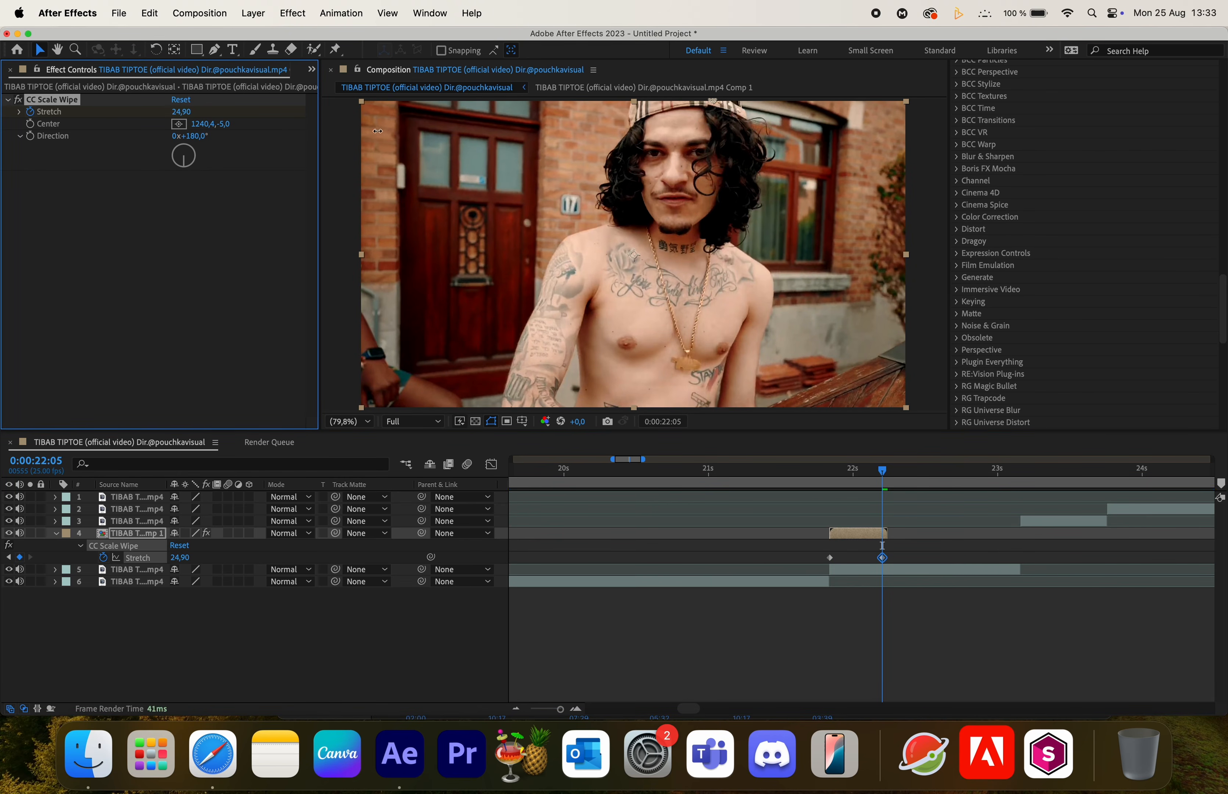
pyautogui.click(184, 112)
pyautogui.write('25')
pyautogui.press('Return')
# - Ease both Stretch keyframes and shape their speed curve in the Graph Editor
pyautogui.click(797, 471)
pyautogui.click(826, 473)
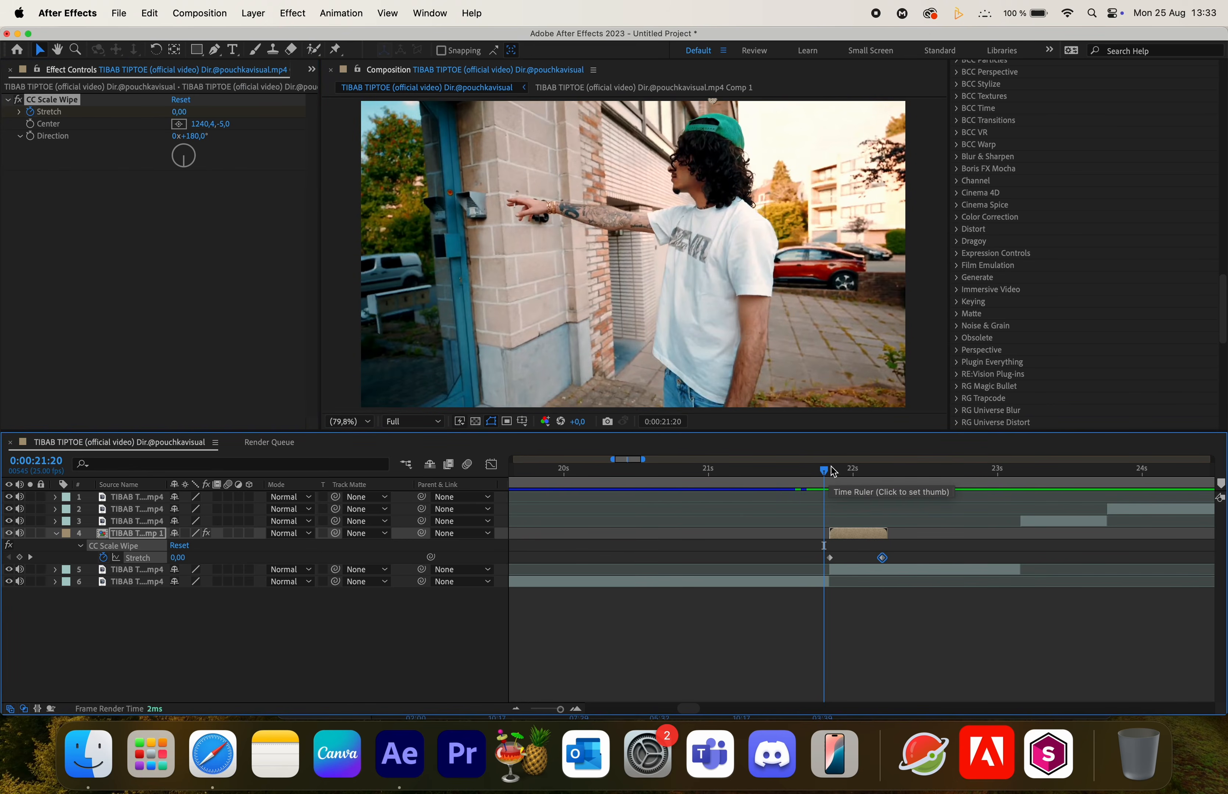
pyautogui.click(834, 472)
pyautogui.moveTo(811, 550); pyautogui.dragTo(929, 569)
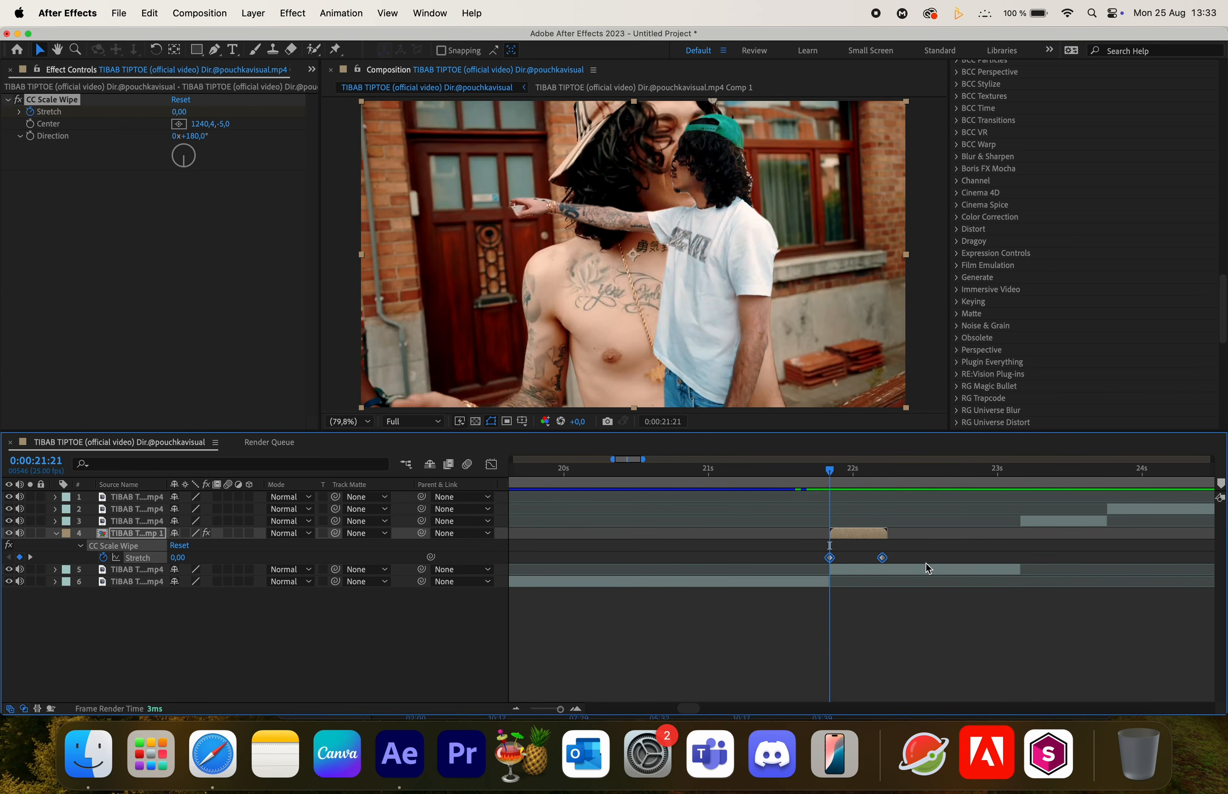
pyautogui.click(491, 464)
pyautogui.moveTo(838, 668); pyautogui.dragTo(913, 667)
pyautogui.rightClick(837, 588)
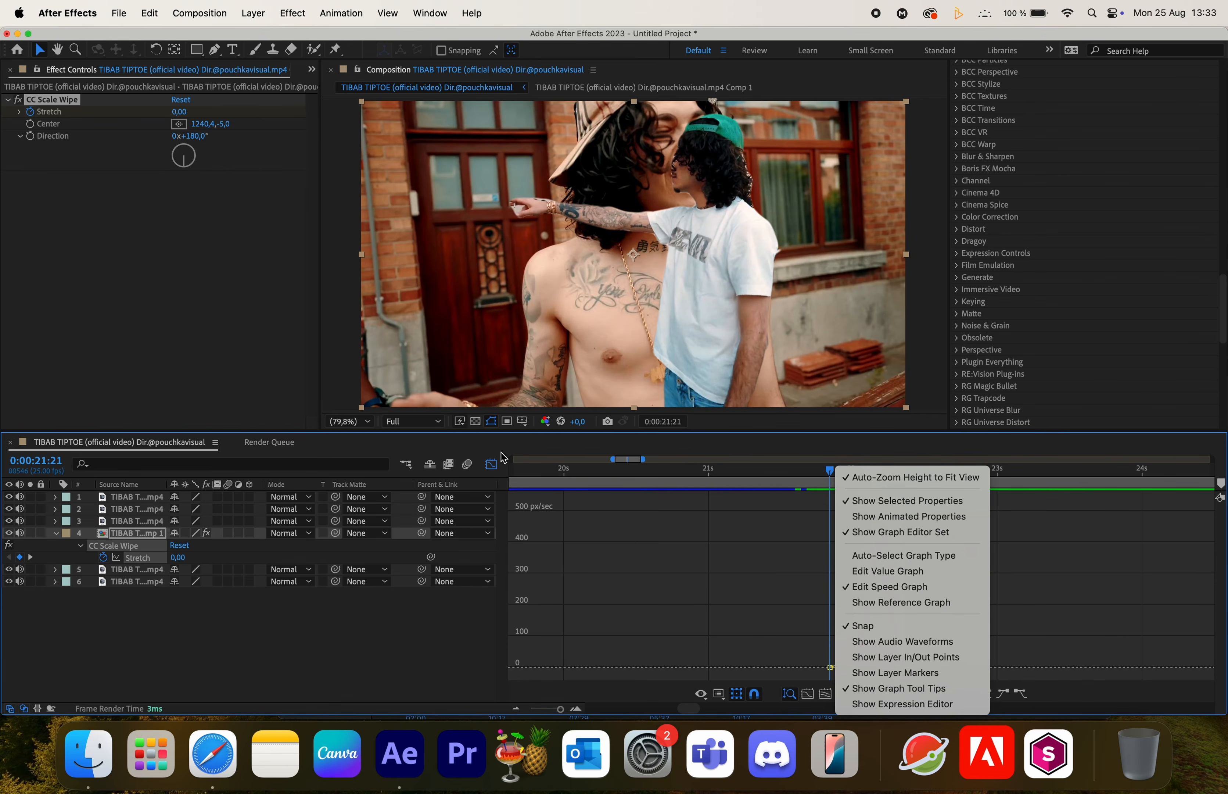
pyautogui.click(491, 464)
pyautogui.click(490, 463)
pyautogui.moveTo(883, 558); pyautogui.dragTo(889, 558)
pyautogui.click(900, 544)
pyautogui.moveTo(894, 482); pyautogui.dragTo(832, 485)
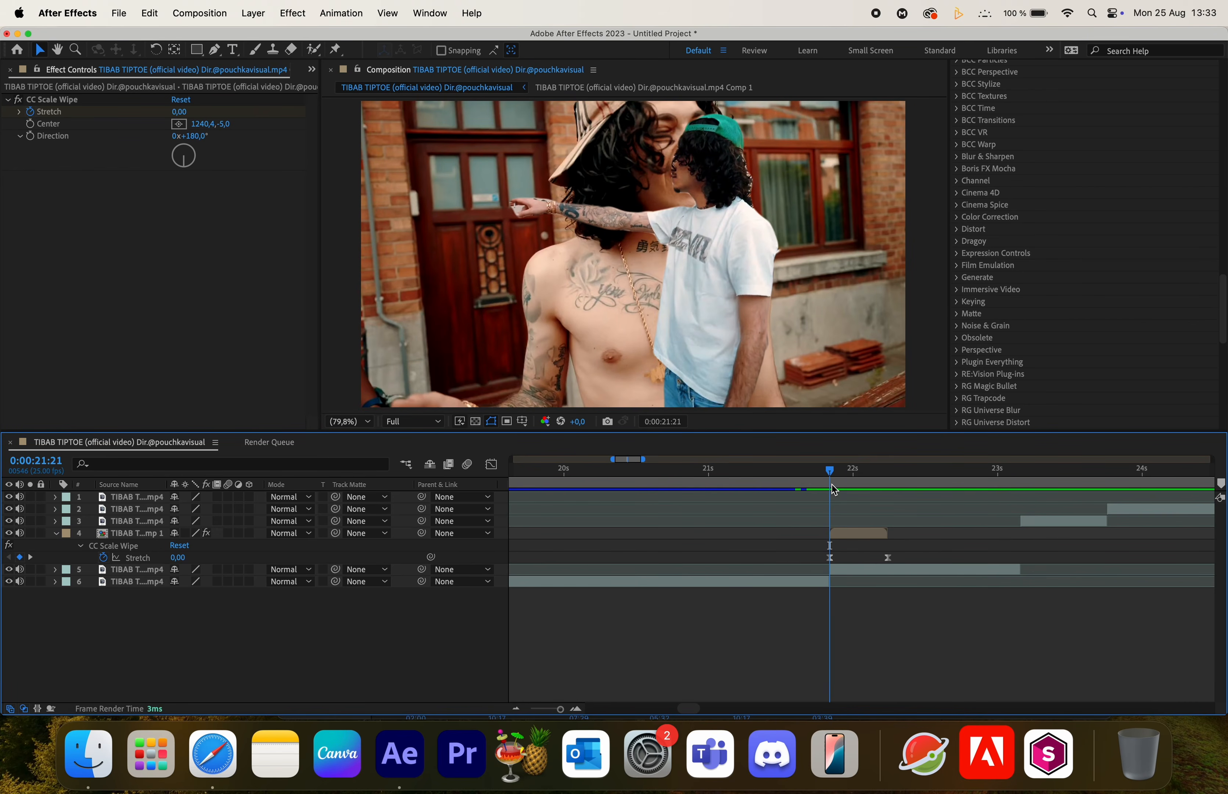
# - Apply Directional Blur to the precomposed layer with its Direction at 180°
pyautogui.click(859, 532)
pyautogui.hotkey('ctrl', 'space')
pyautogui.write('dire')
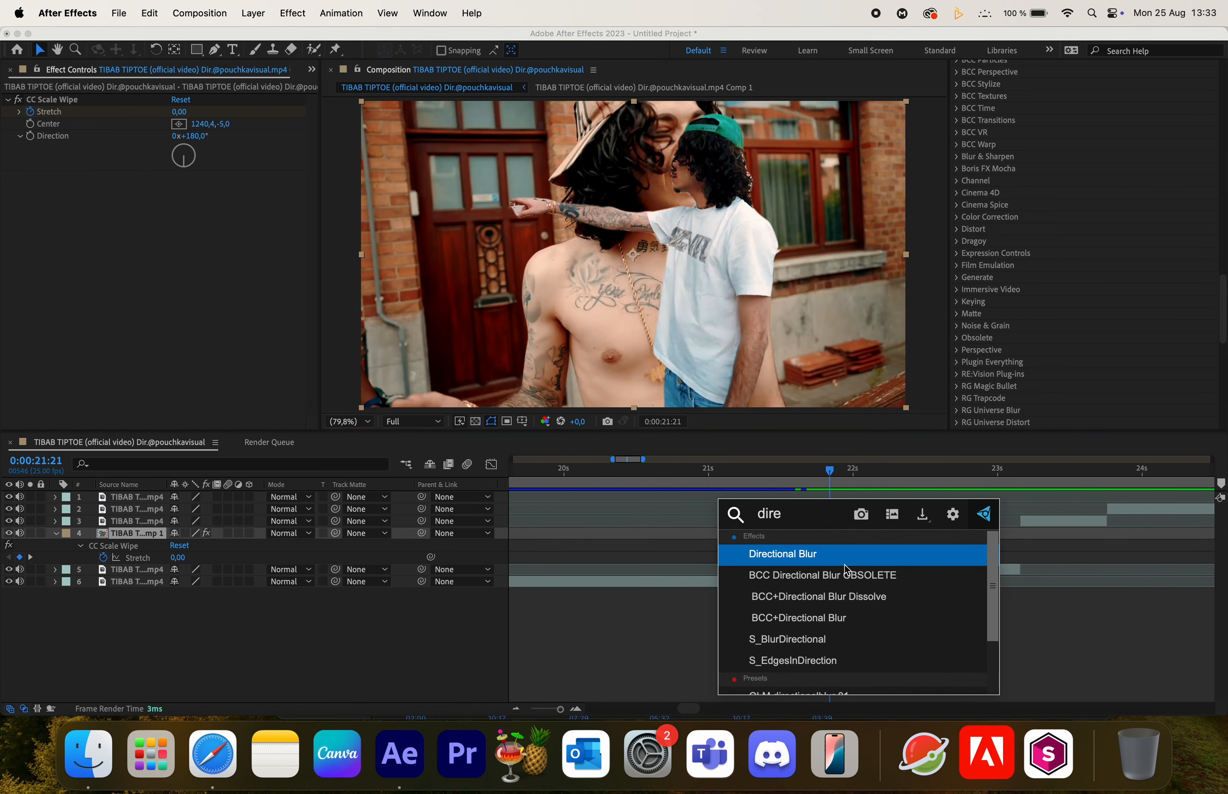
pyautogui.click(844, 562)
pyautogui.click(195, 188)
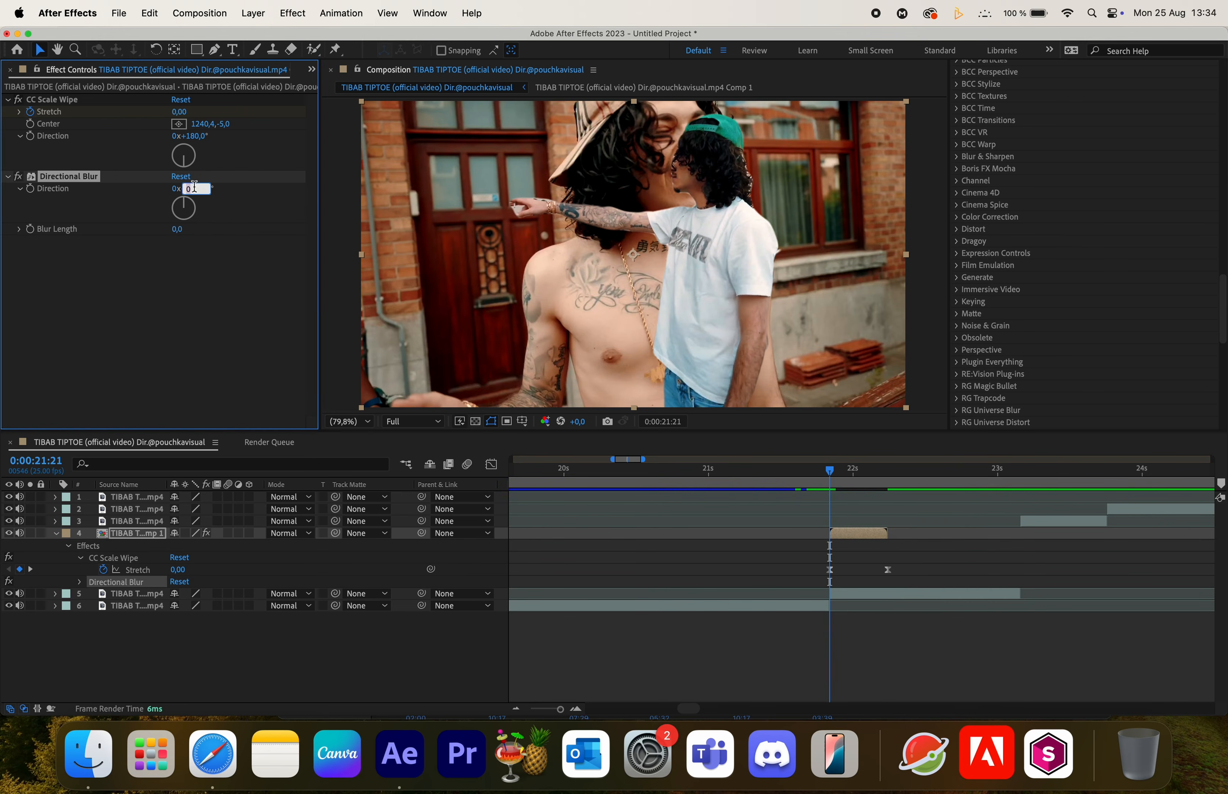
pyautogui.press('Return')
# - Set the Directional Blur's Blur Length to 40 at 0:00:22:06
pyautogui.click(886, 481)
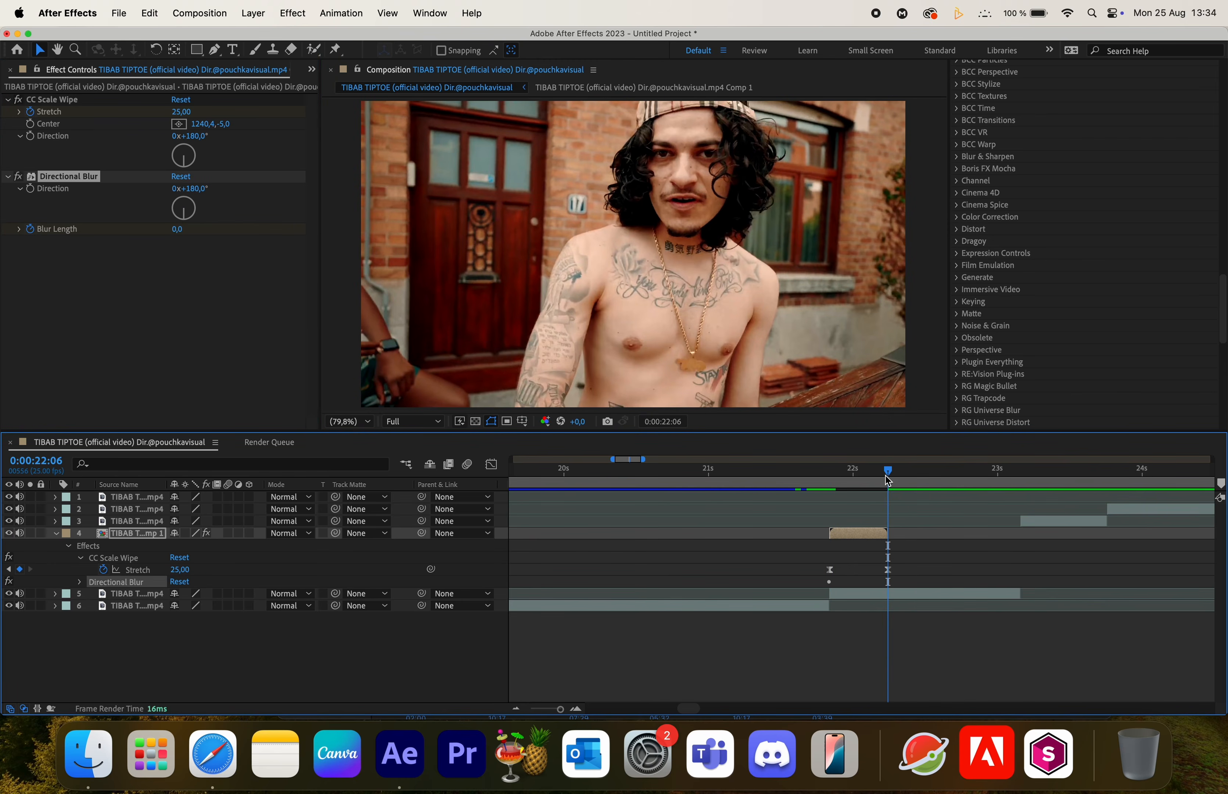
pyautogui.click(177, 230)
pyautogui.write('40')
pyautogui.press('Return')
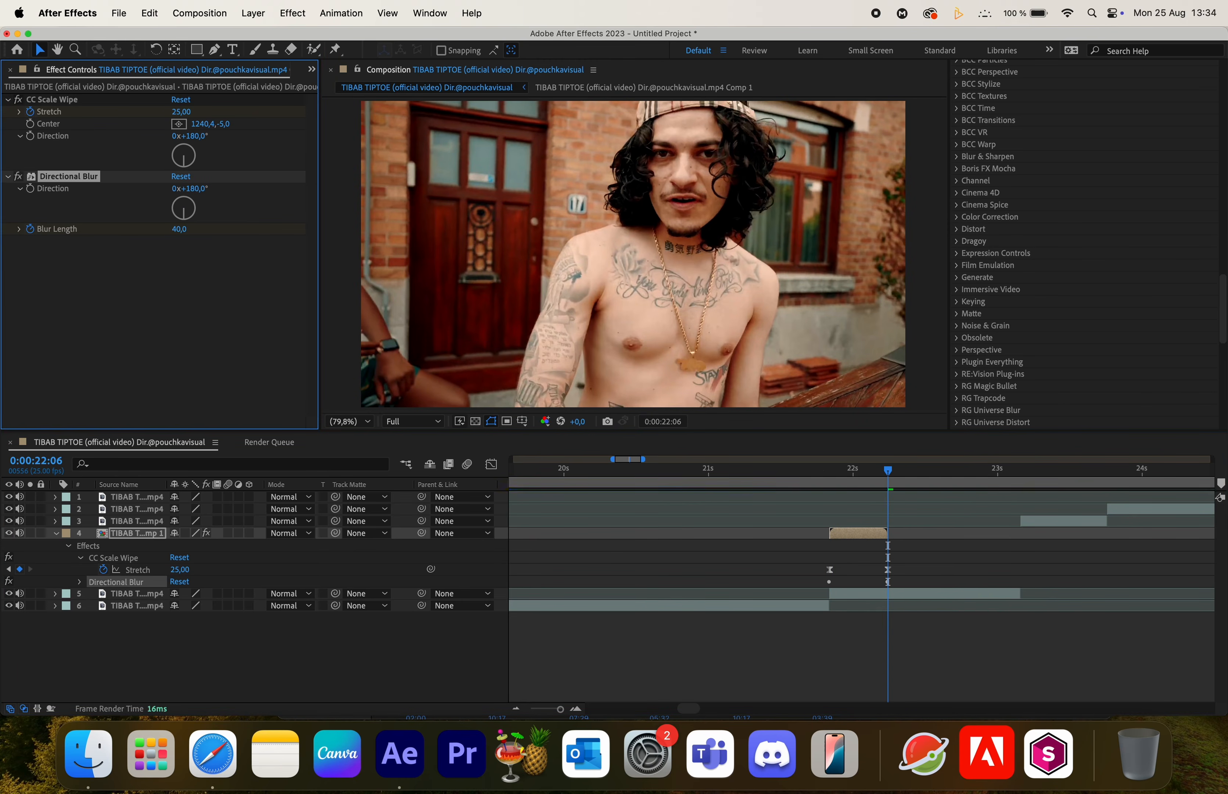
# - Reveal the animated properties and apply Easy Ease to the Blur Length keyframes
pyautogui.click(877, 472)
pyautogui.moveTo(877, 471); pyautogui.dragTo(871, 471)
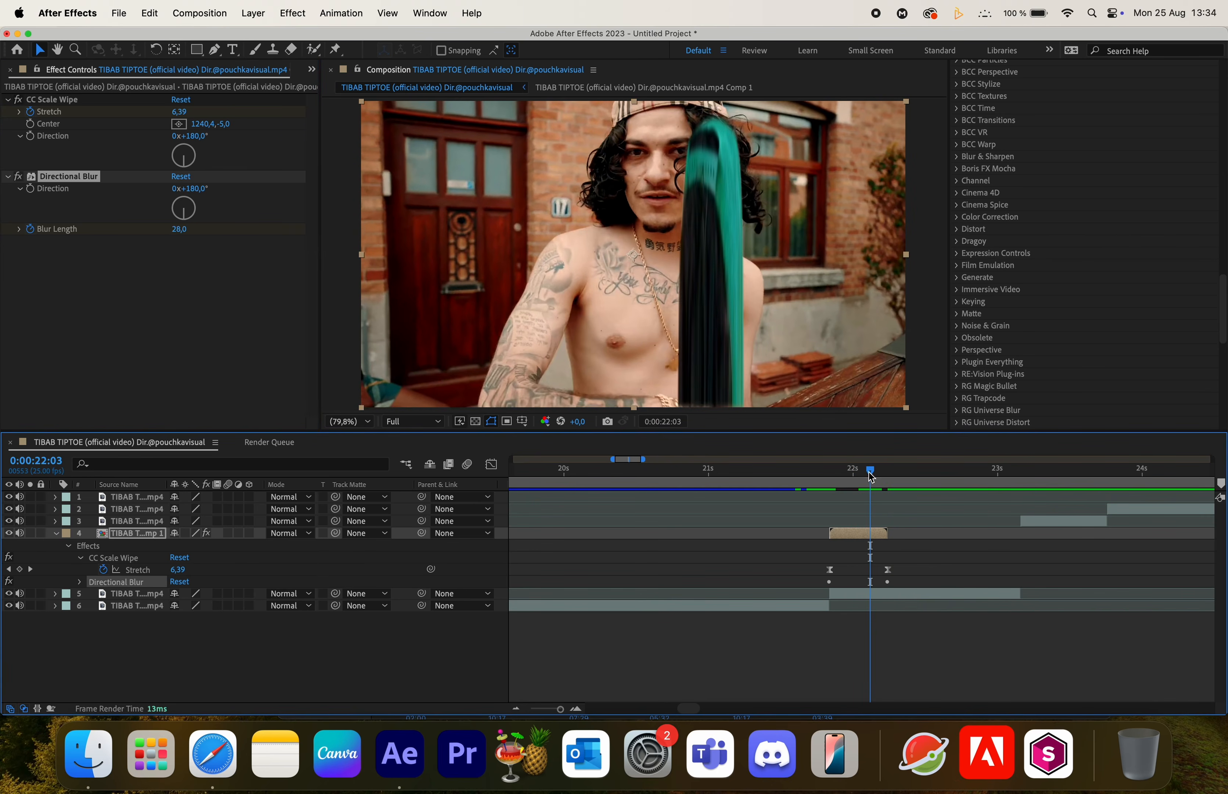
pyautogui.press('u')
pyautogui.press('u')
pyautogui.moveTo(808, 607); pyautogui.dragTo(927, 642)
pyautogui.press('F9')
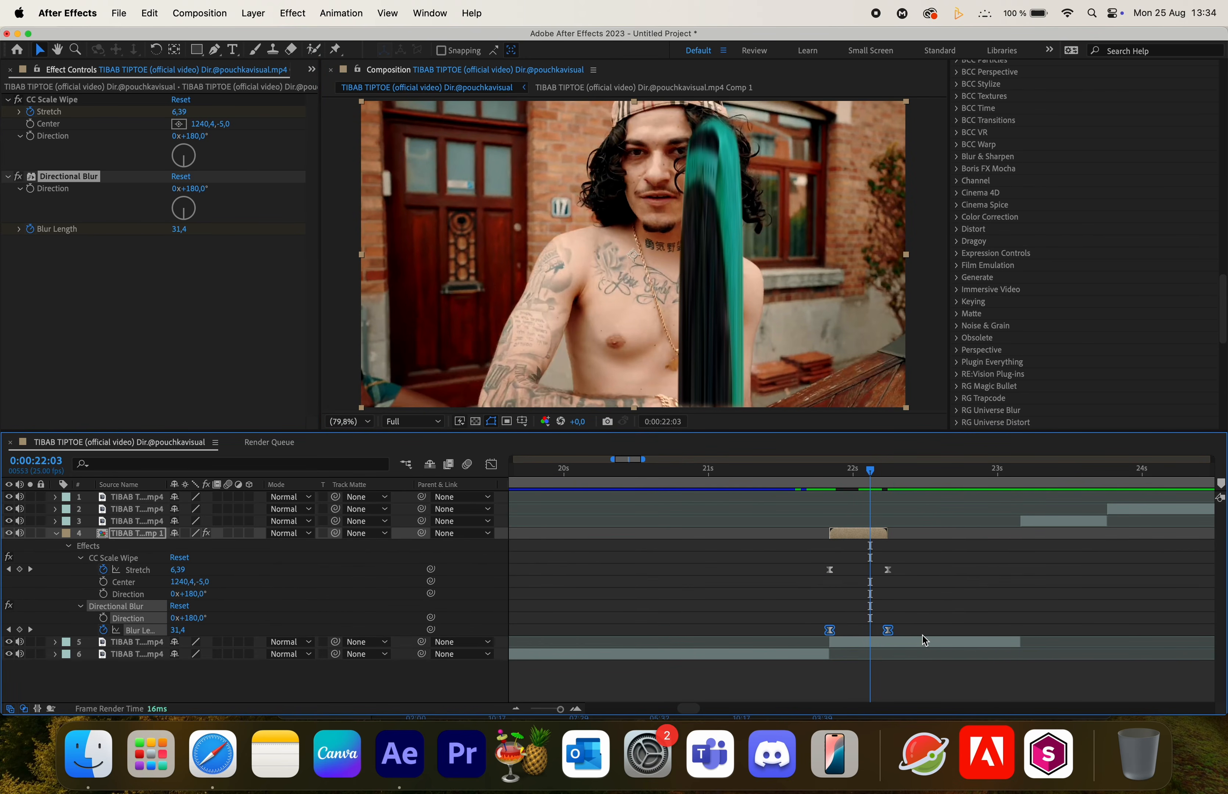
# - Shape the Blur Length speed curve in the Graph Editor
pyautogui.click(493, 464)
pyautogui.moveTo(813, 652); pyautogui.dragTo(889, 668)
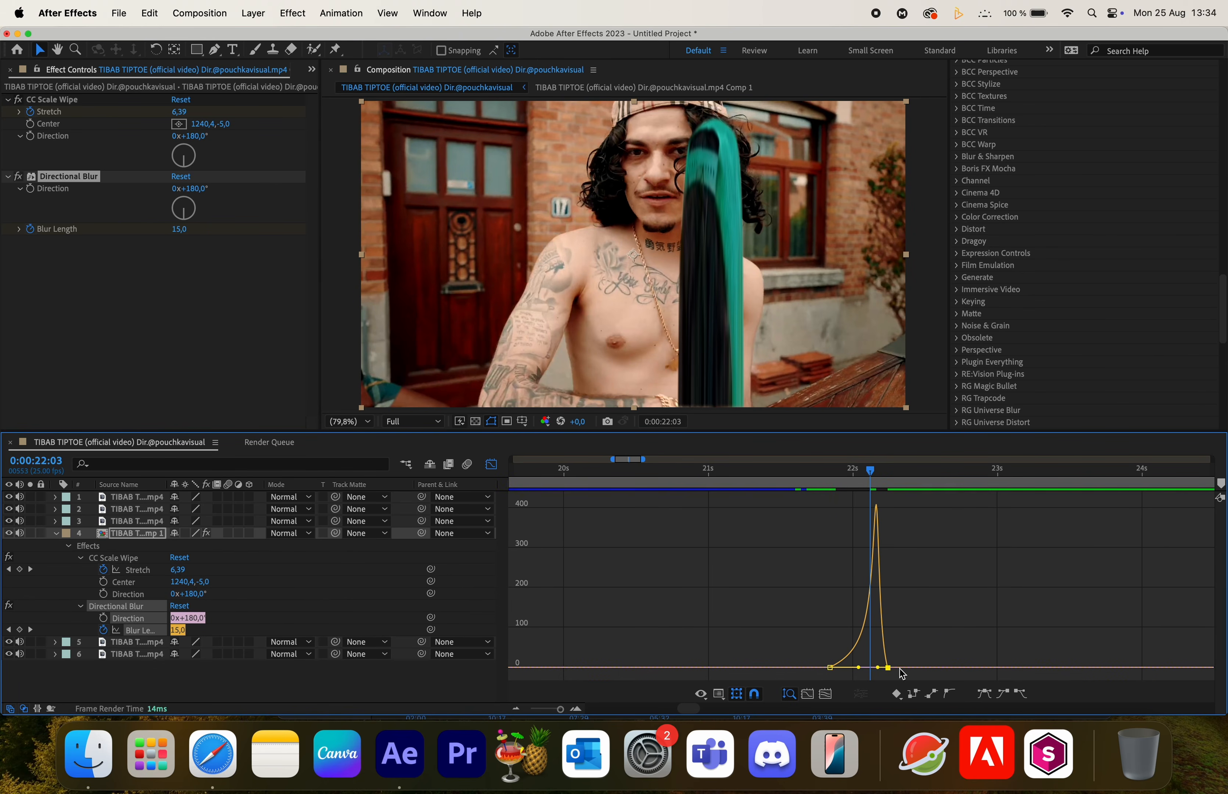
pyautogui.click(492, 464)
# - Preview the transition from shortly before the freeze frame
pyautogui.click(758, 492)
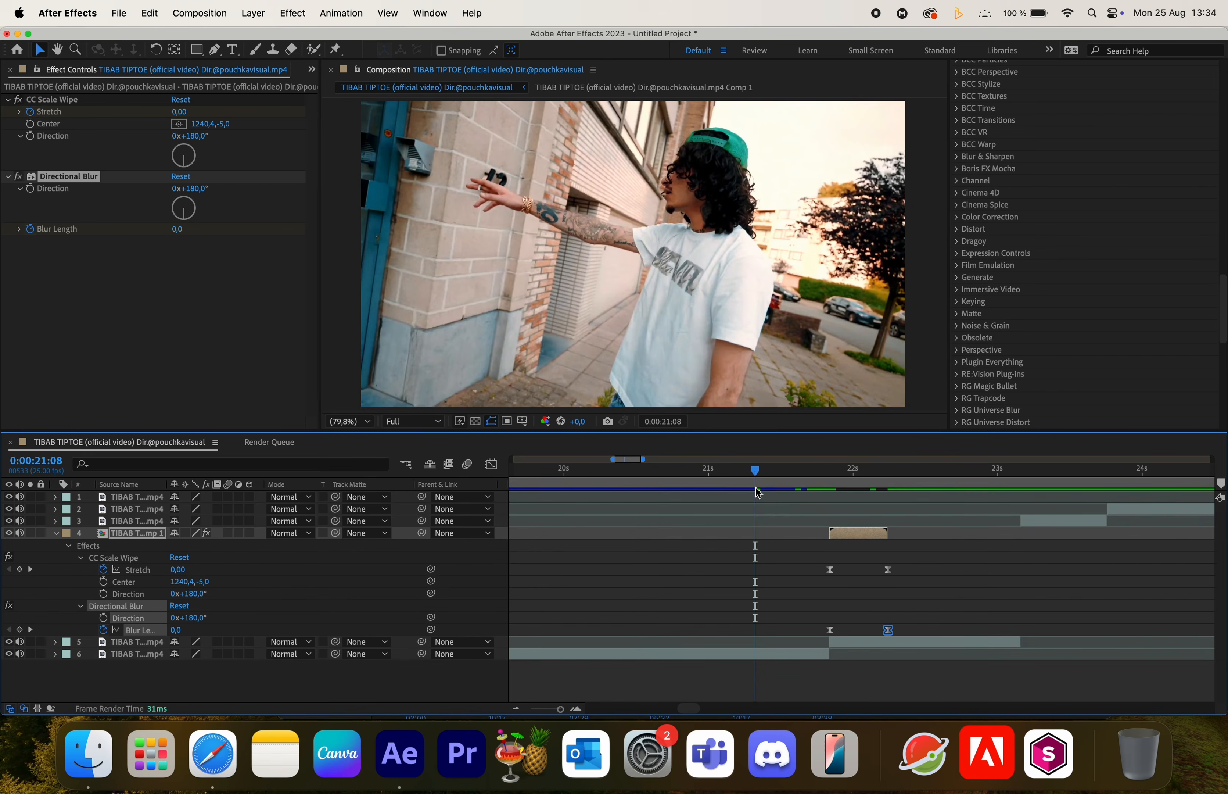
pyautogui.press('space')
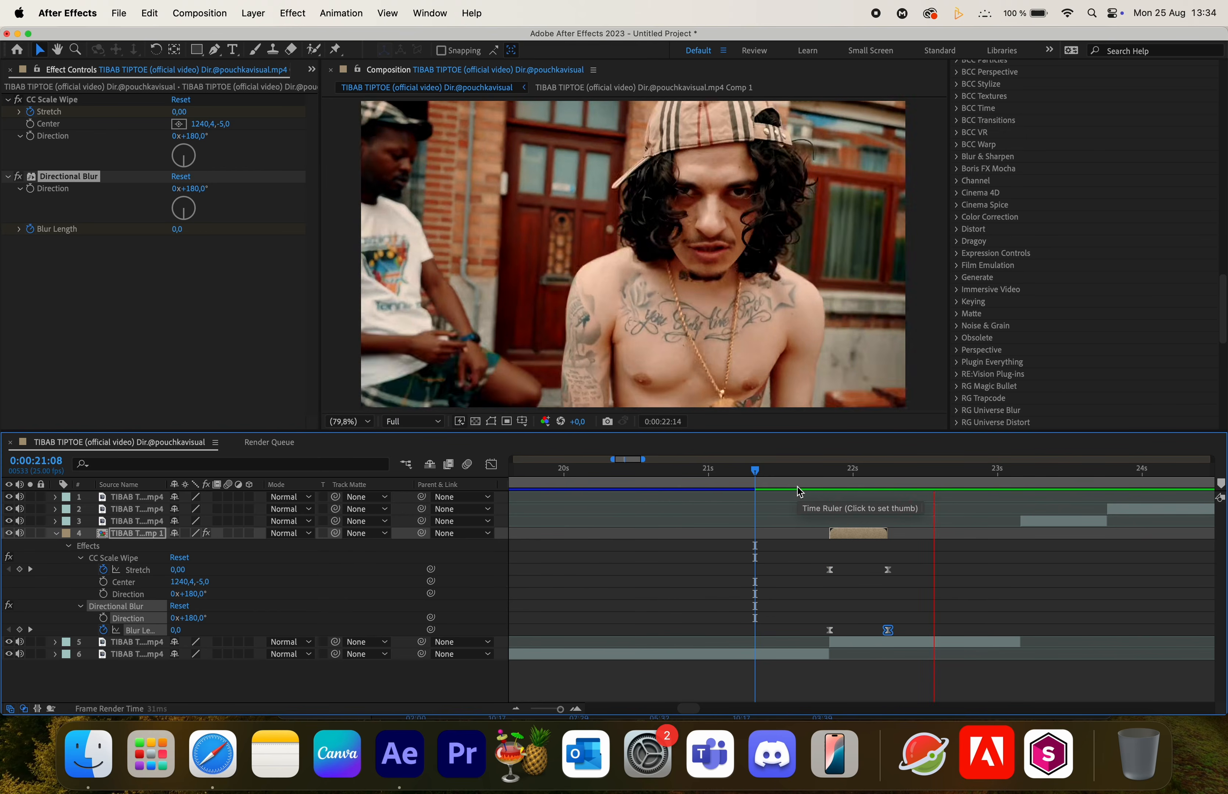
pyautogui.press('space')
# - Collapse the precomposed layer and add a new adjustment layer to the composition
pyautogui.click(55, 534)
pyautogui.click(820, 638)
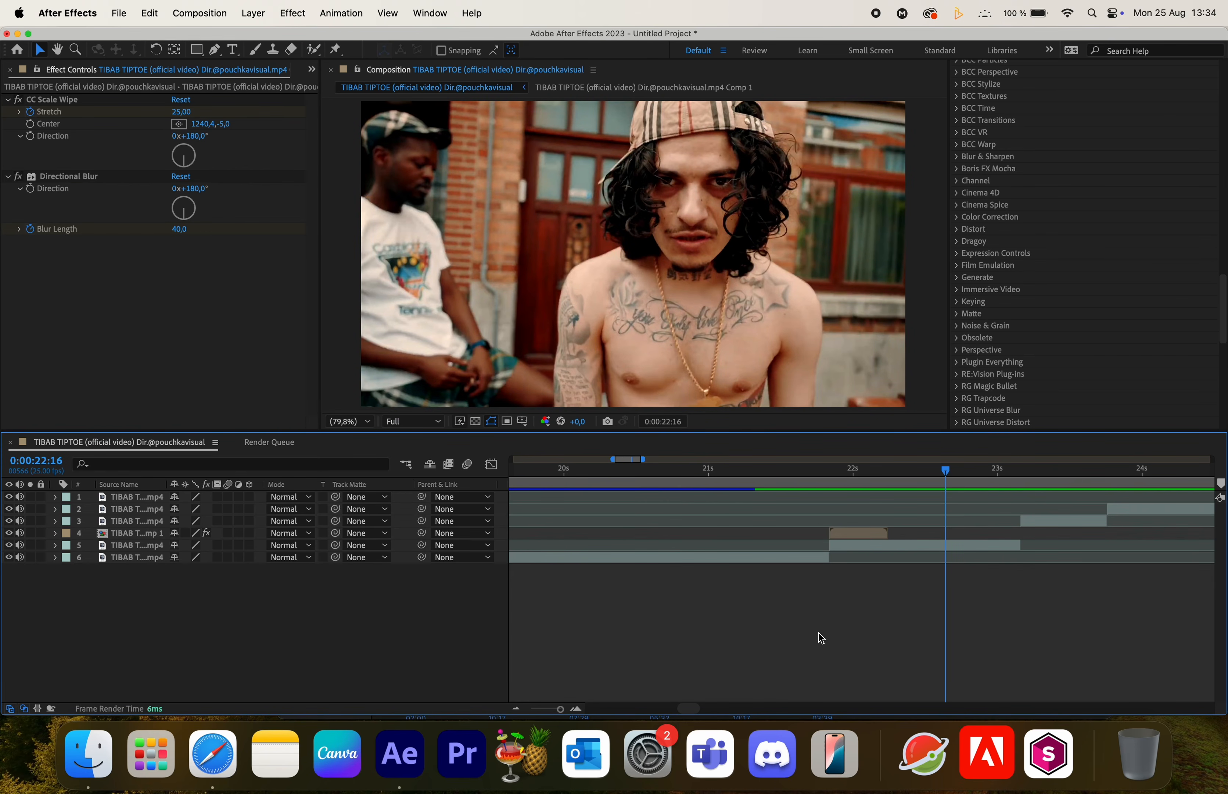
pyautogui.rightClick(796, 618)
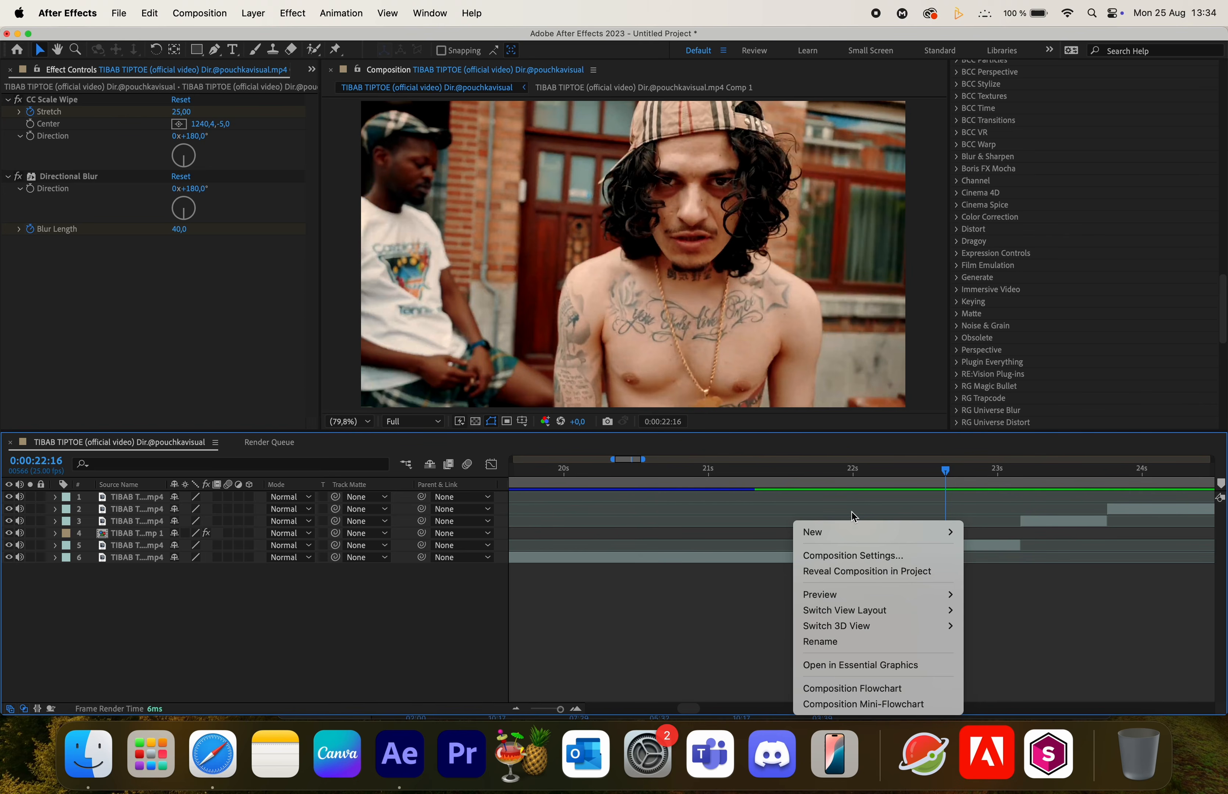
pyautogui.moveTo(850, 530)
pyautogui.click(1051, 648)
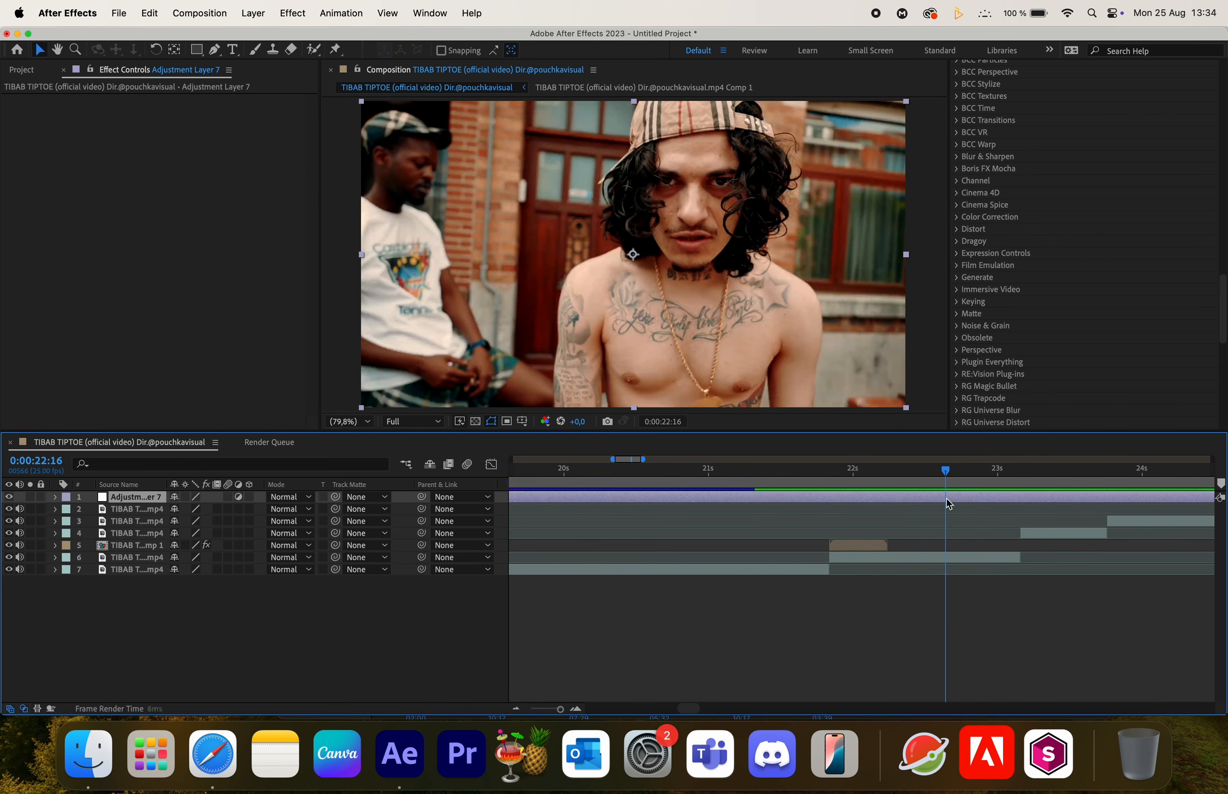
# - Split the adjustment layer at the freeze frame and delete the part before it
pyautogui.click(832, 472)
pyautogui.press('super+shift+d')
pyautogui.click(798, 511)
pyautogui.press('Delete')
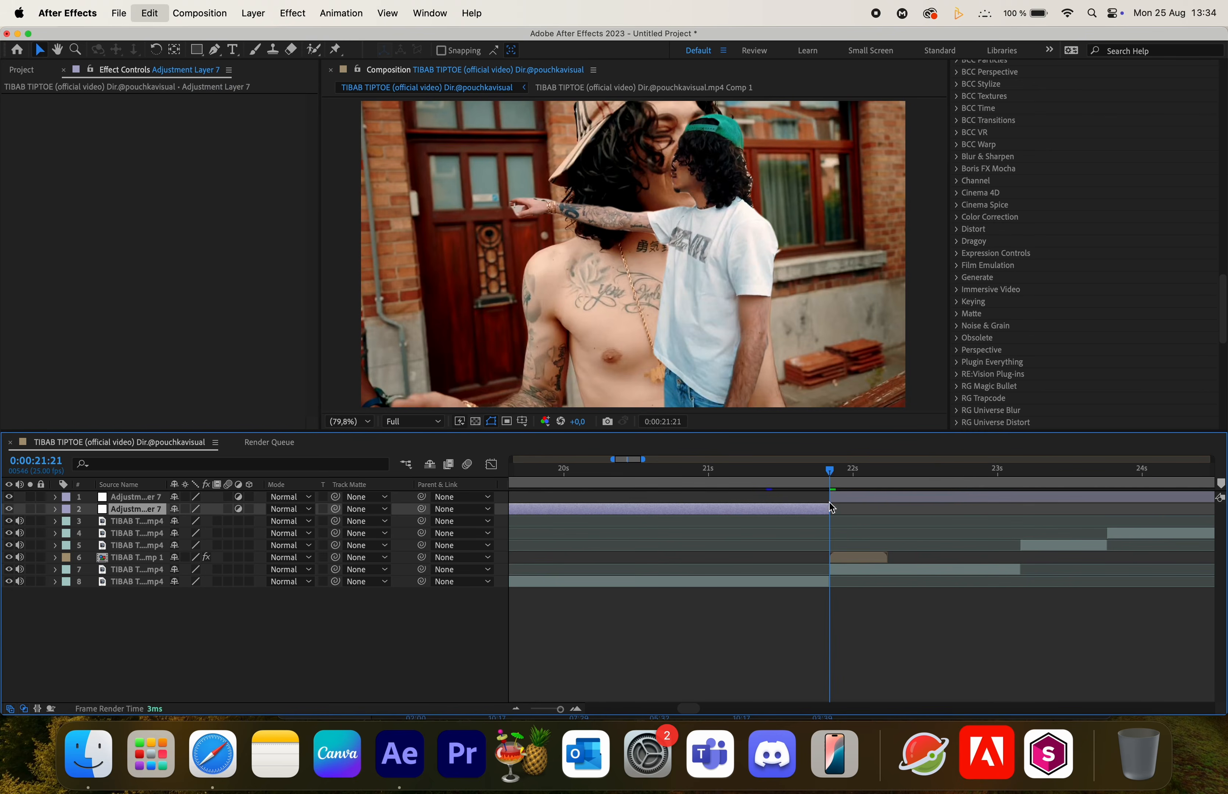
# - Apply the S_Shake effect to the adjustment layer
pyautogui.click(847, 497)
pyautogui.hotkey('ctrl', 'space')
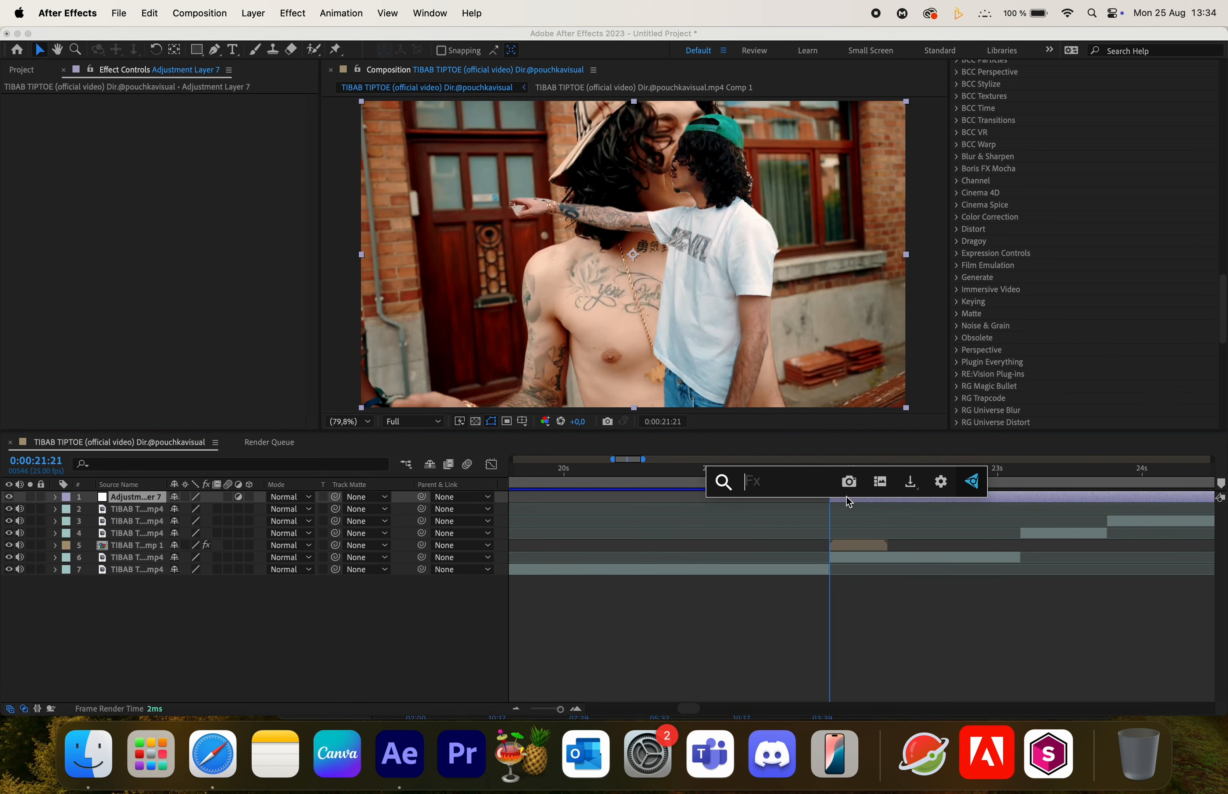
pyautogui.write('shake')
pyautogui.click(782, 562)
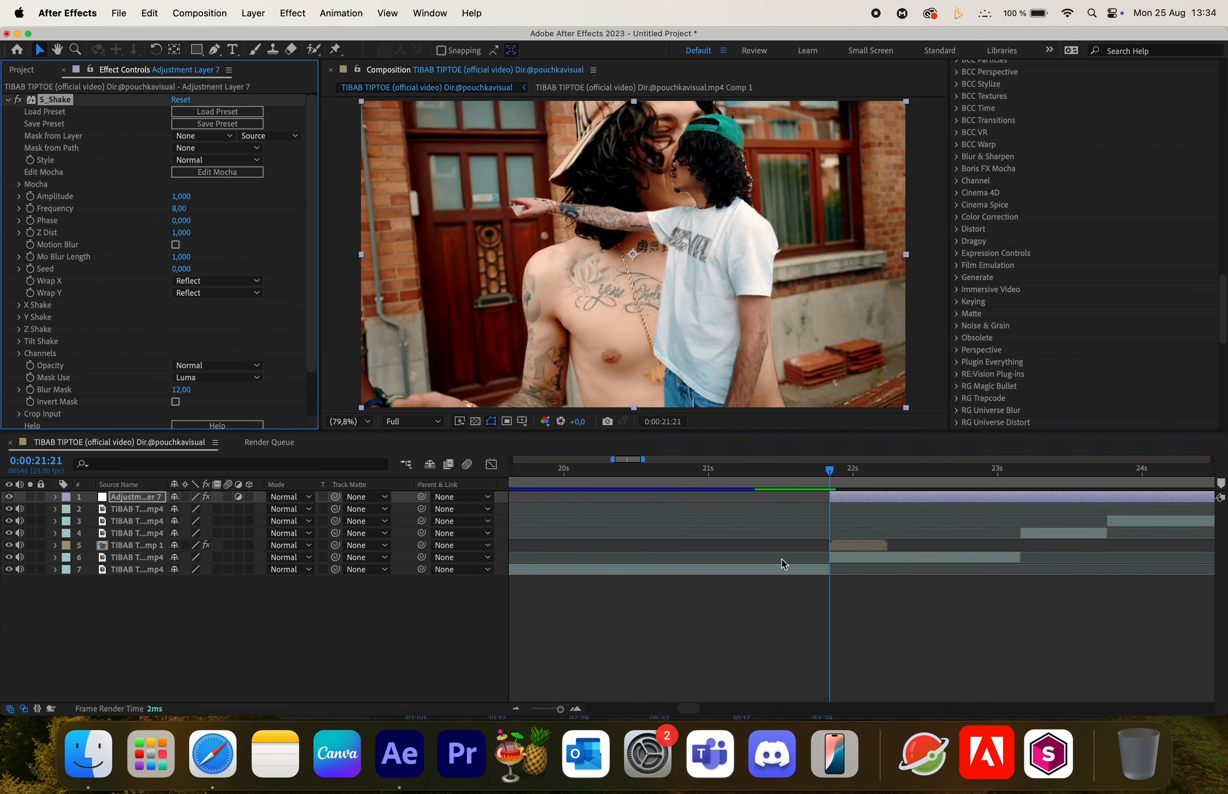
# - Keyframe the shake's Amplitude at the freeze frame and set its Frequency to 7
pyautogui.click(30, 196)
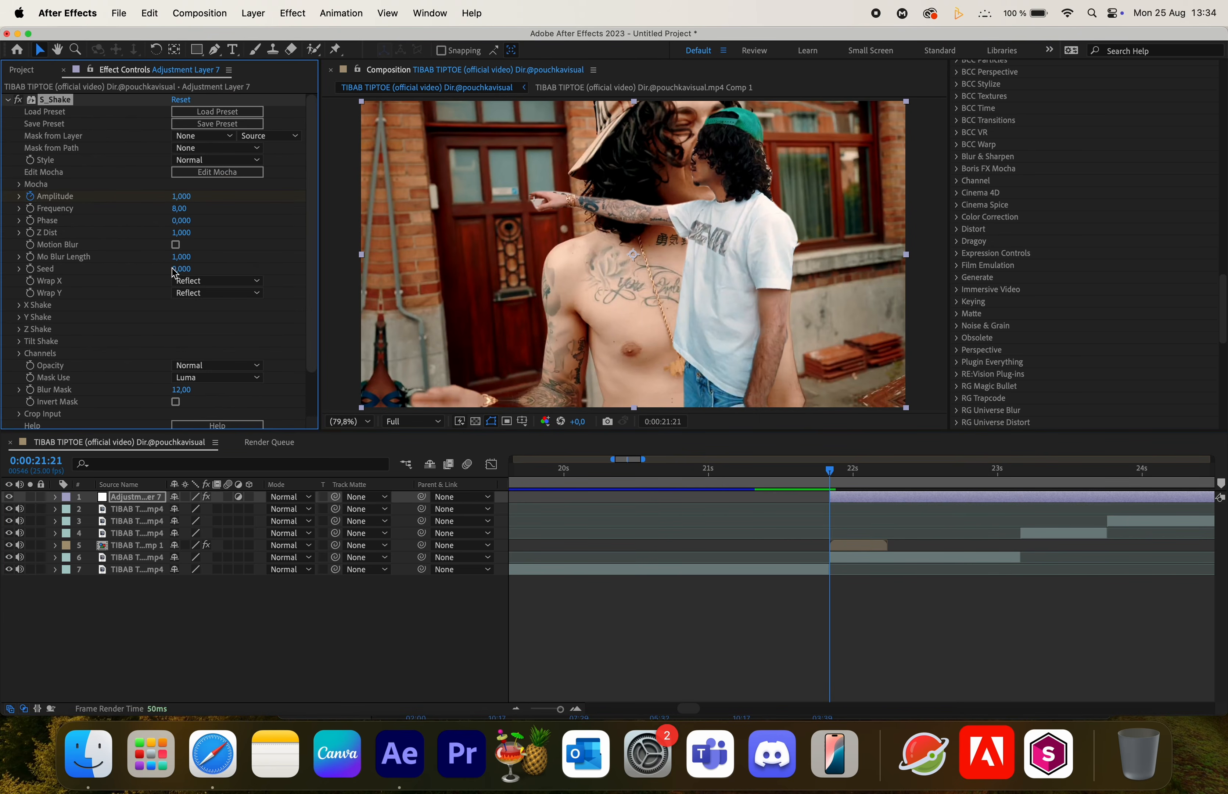
pyautogui.click(179, 208)
pyautogui.write('7')
pyautogui.press('Return')
# - Set the shake's Amplitude to 0 at 0:00:22:05
pyautogui.press('pagedown')
pyautogui.press('space')
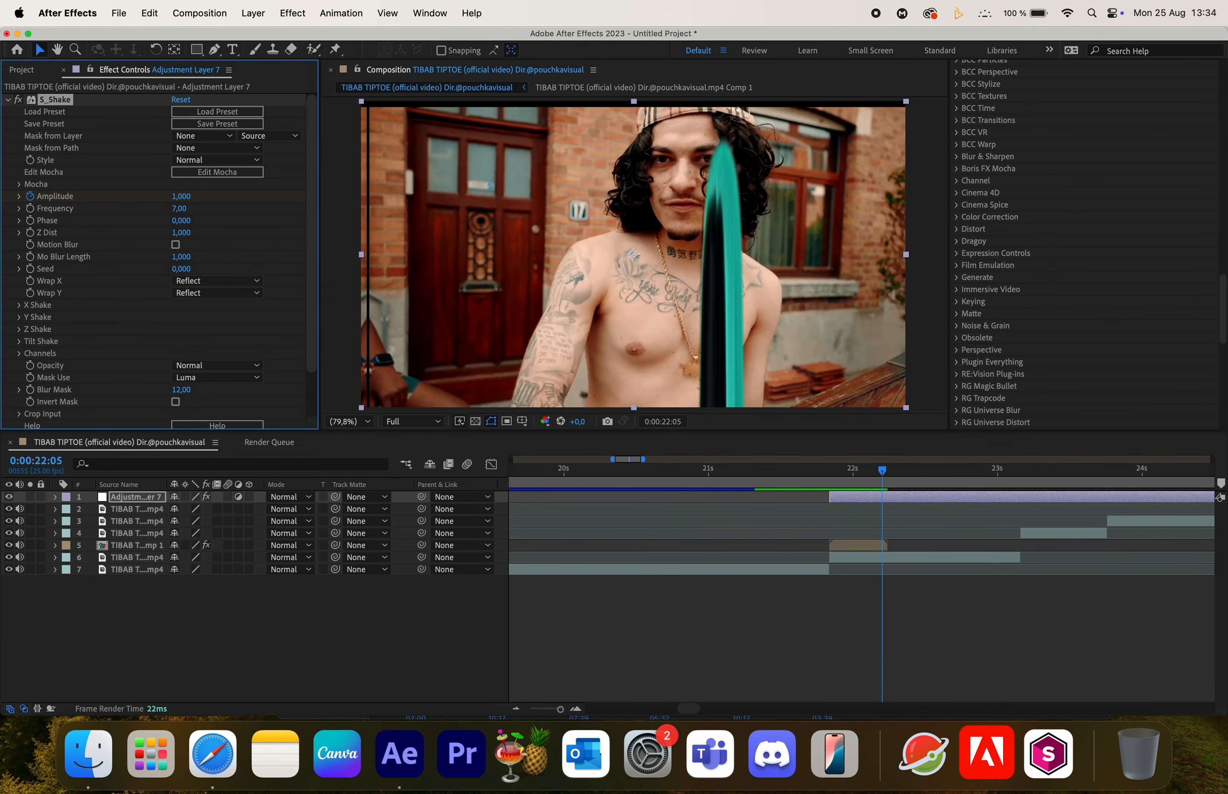
pyautogui.click(179, 197)
pyautogui.write('0')
pyautogui.press('Return')
# - Split the adjustment layer at 0:00:22:05 and delete the part after it
pyautogui.press('super+shift+d')
pyautogui.click(916, 502)
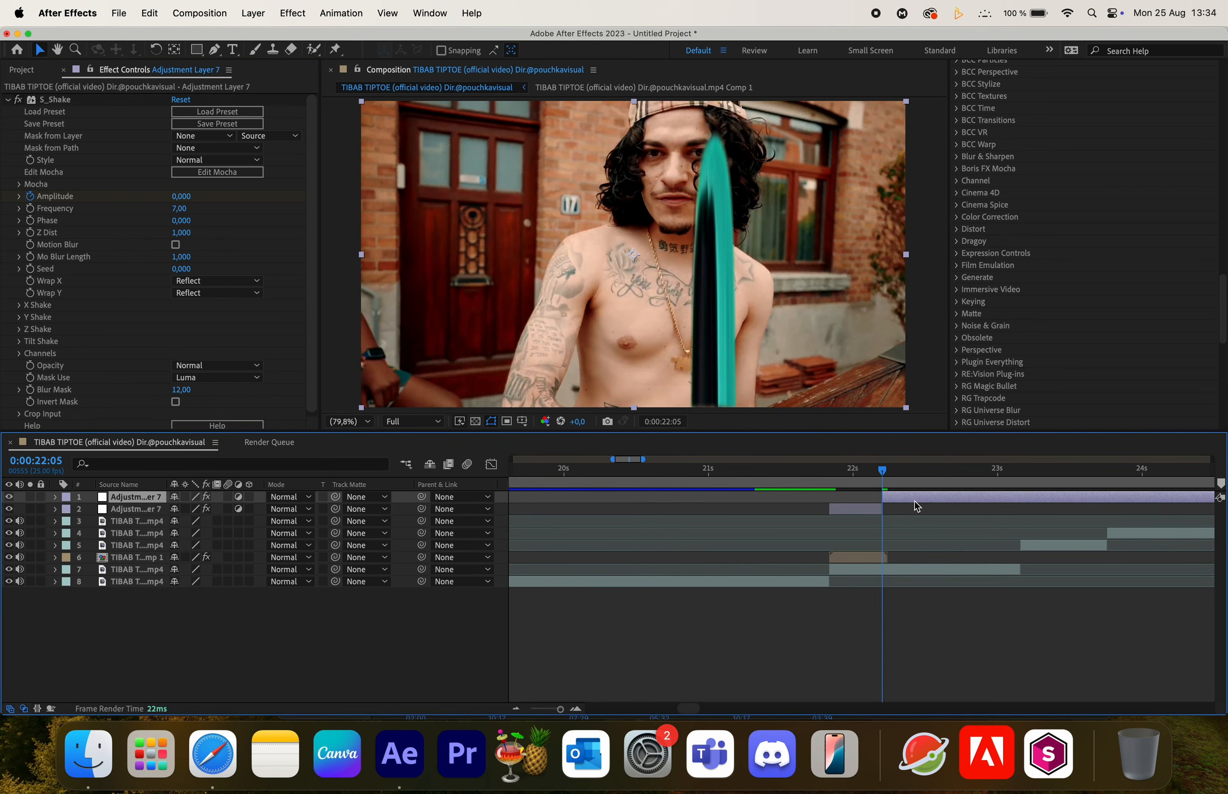
pyautogui.press('Delete')
# - Ease the shake's Amplitude keyframes and enable the shake's Motion Blur
pyautogui.click(850, 498)
pyautogui.press('i')
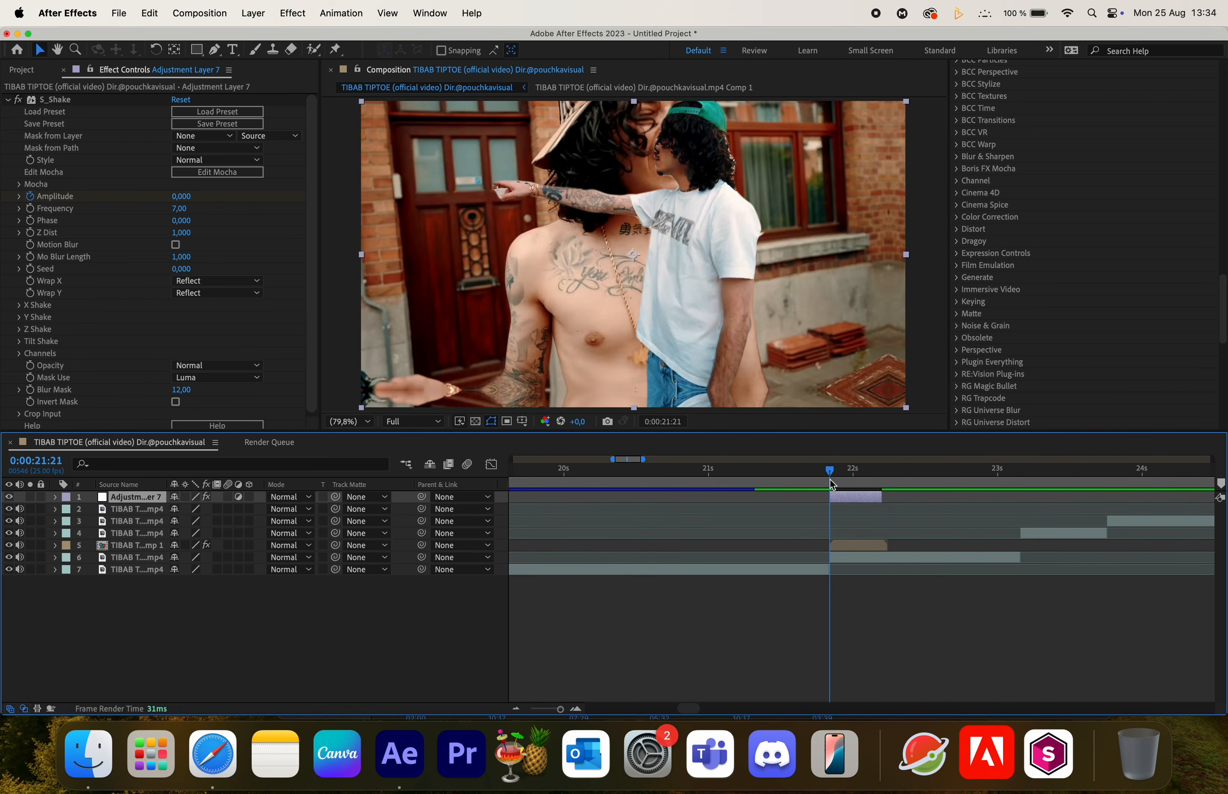
pyautogui.press('u')
pyautogui.moveTo(821, 517); pyautogui.dragTo(900, 527)
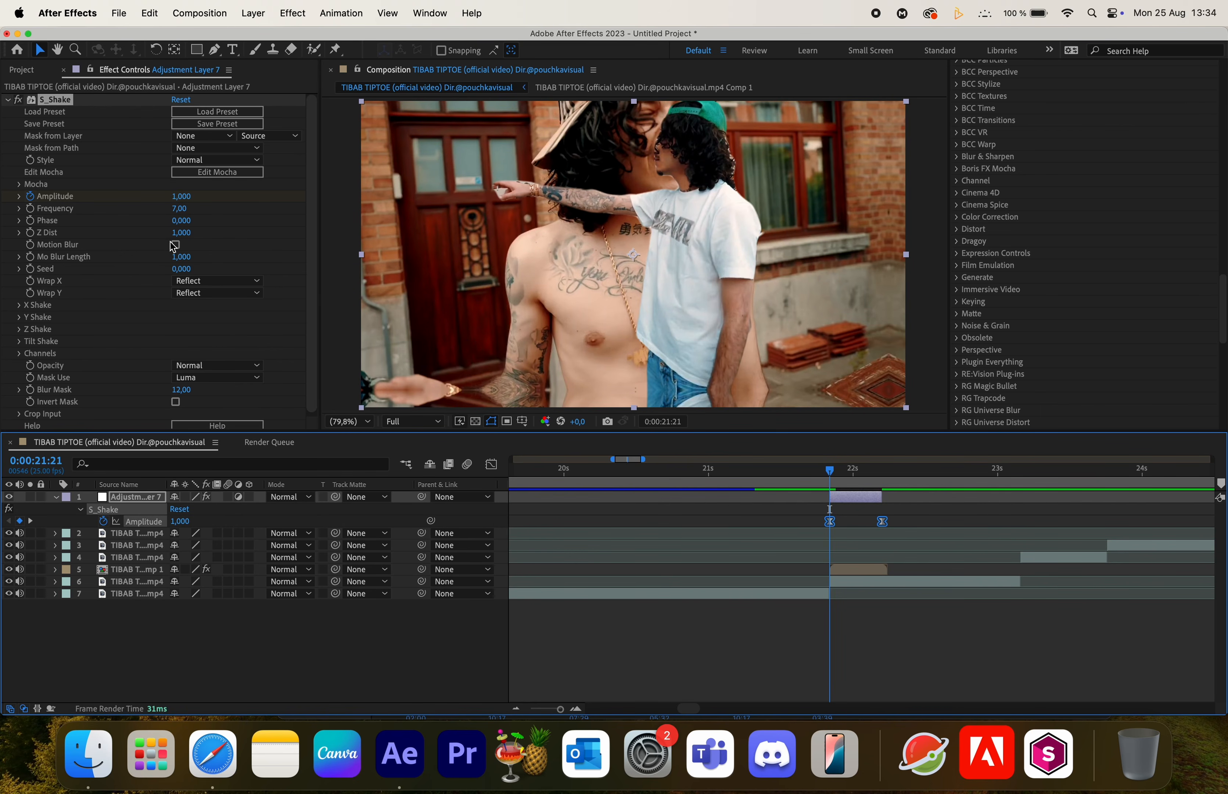
pyautogui.click(175, 245)
pyautogui.click(871, 475)
pyautogui.moveTo(871, 475); pyautogui.dragTo(845, 486)
pyautogui.press('super+Down')
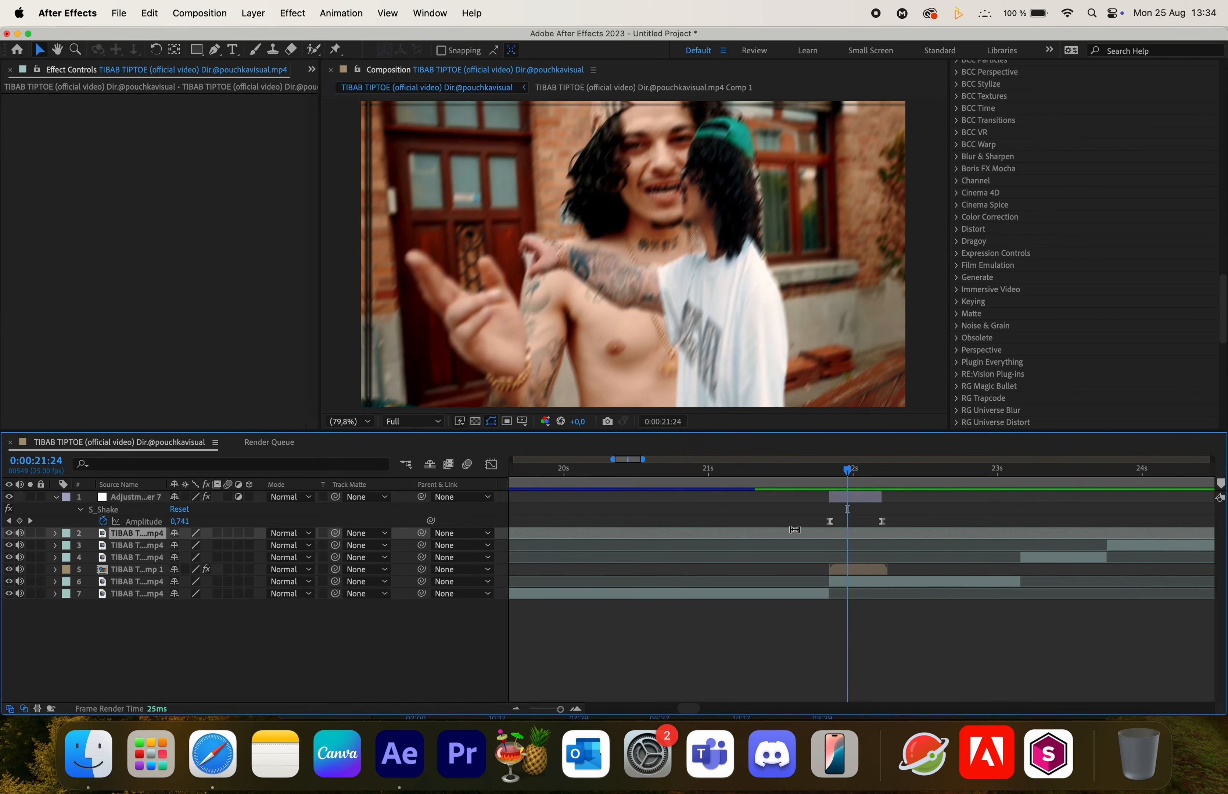
# - Add Motion Tile with Mirror Edges to the adjustment layer, placing it above S_Shake
pyautogui.click(865, 508)
pyautogui.click(861, 499)
pyautogui.hotkey('ctrl', 'space')
pyautogui.write('motion')
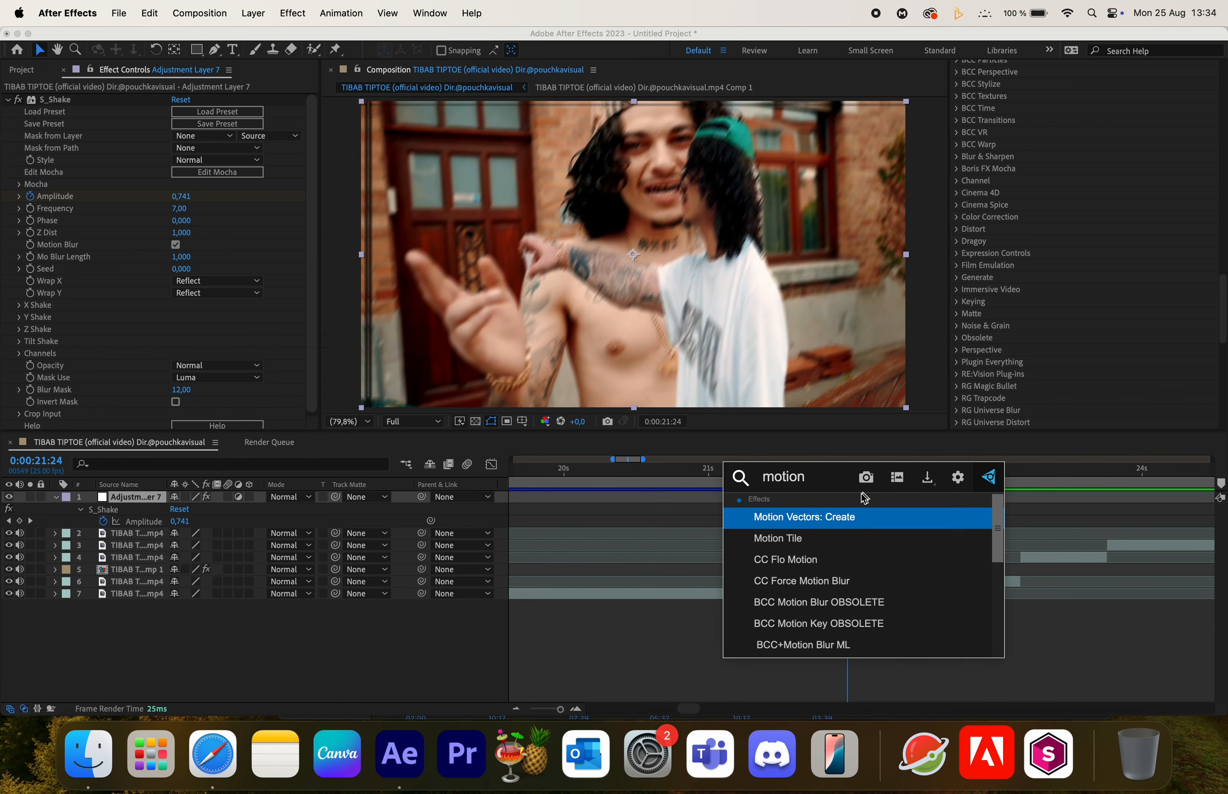
pyautogui.click(805, 538)
pyautogui.press('Return')
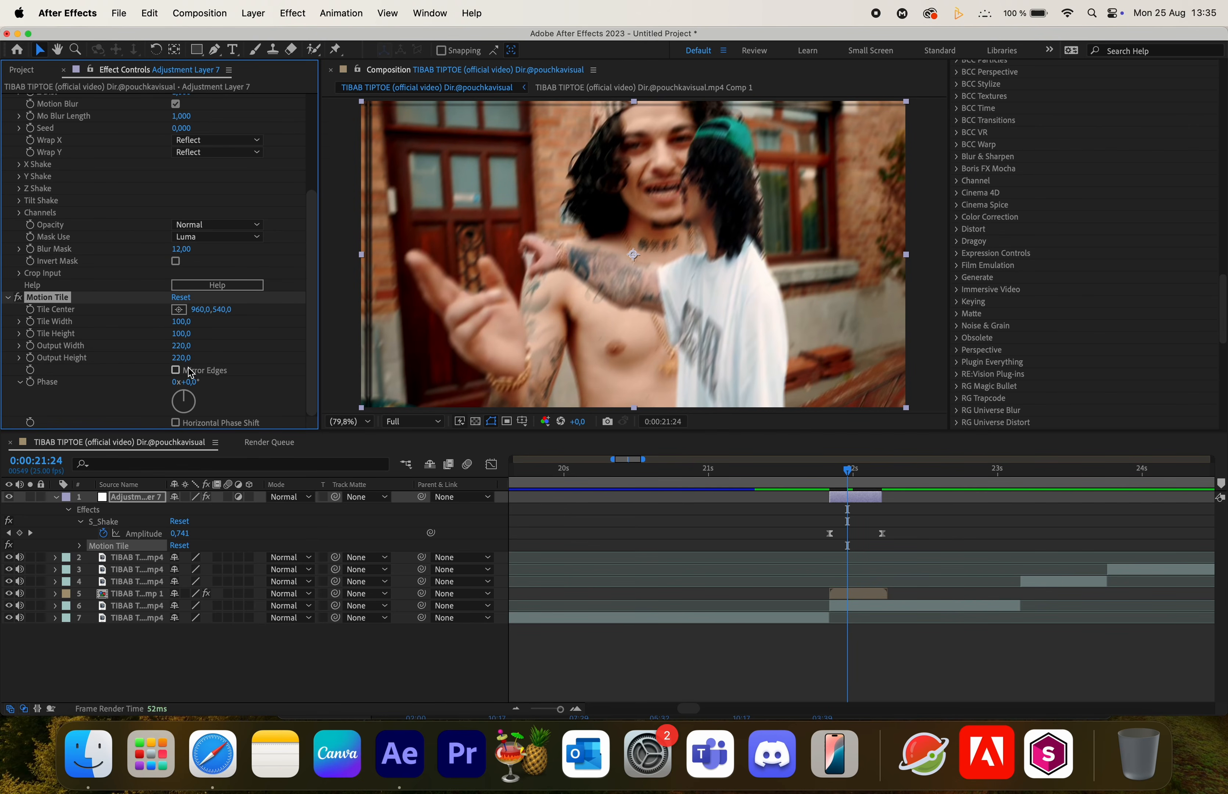
pyautogui.moveTo(61, 303); pyautogui.dragTo(94, 103)
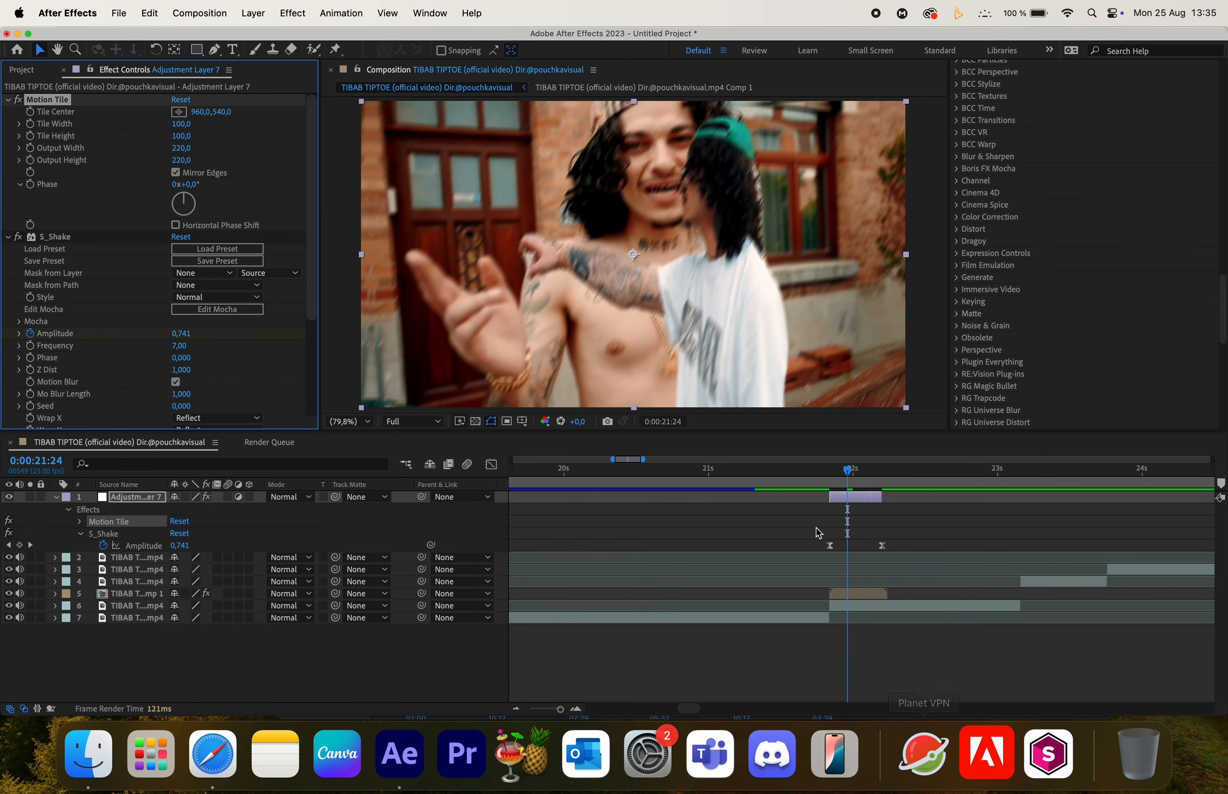
# - Apply the S_WarpBubble effect to the adjustment layer at the freeze frame
pyautogui.click(802, 481)
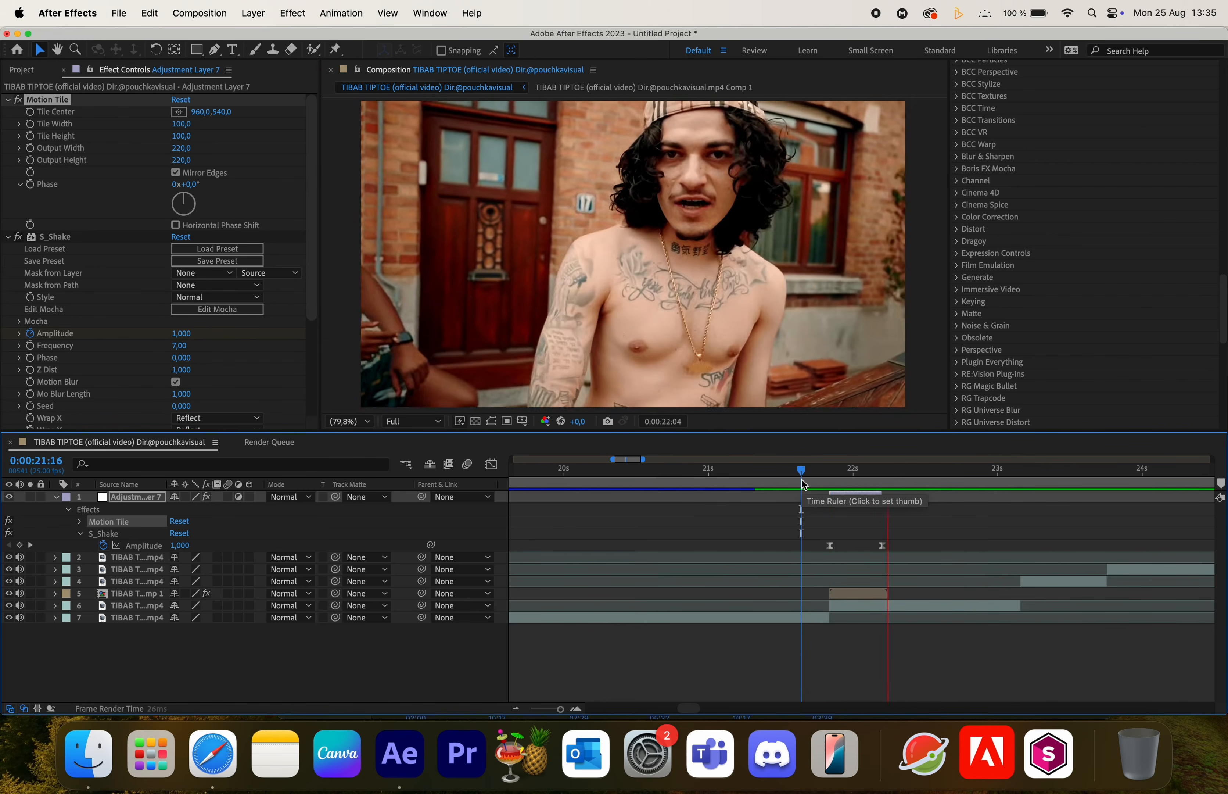
pyautogui.moveTo(802, 475); pyautogui.dragTo(832, 484)
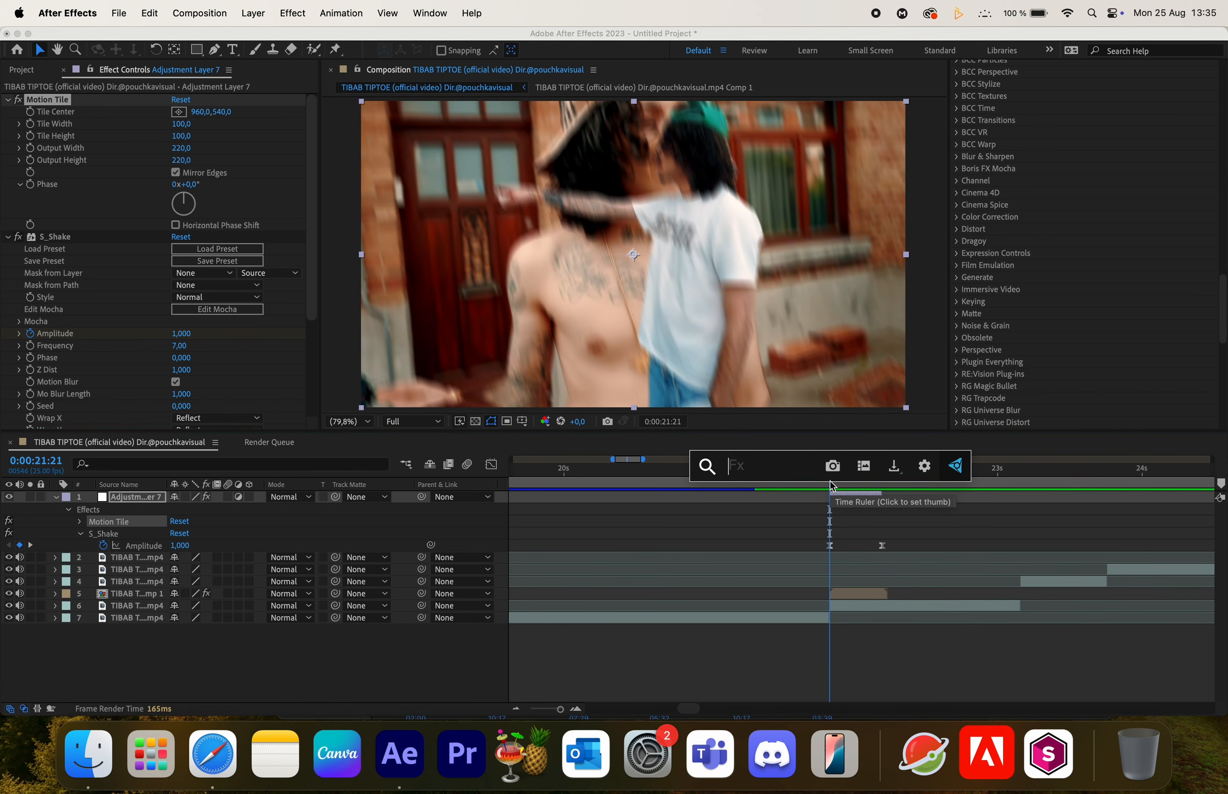
pyautogui.write('warp')
pyautogui.scroll(-3, 798, 590)
pyautogui.click(789, 567)
# - Set the WarpBubble Frequency to 2
pyautogui.click(181, 205)
pyautogui.write('1')
pyautogui.press('Return')
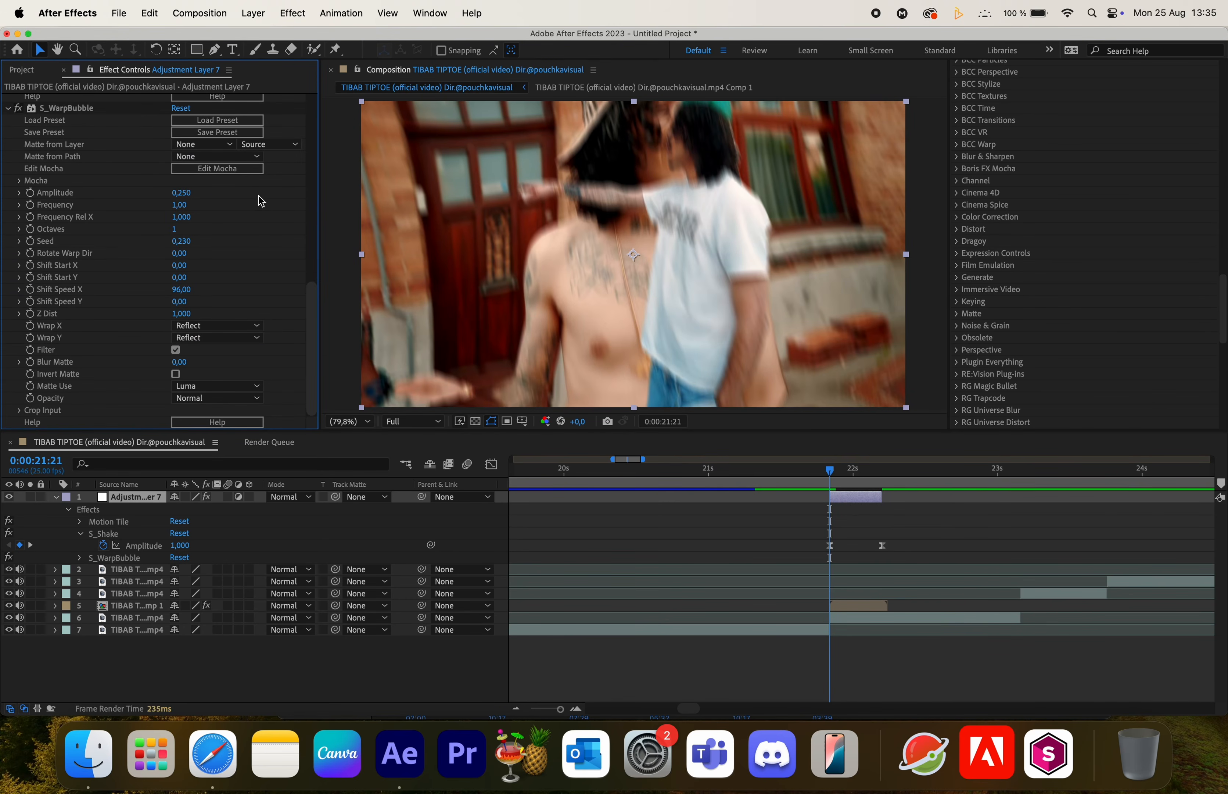
pyautogui.click(181, 206)
pyautogui.write('2')
pyautogui.press('Return')
# - Keyframe the WarpBubble Amplitude at the freeze frame and set it to 0 at 0:00:22:05
pyautogui.click(44, 192)
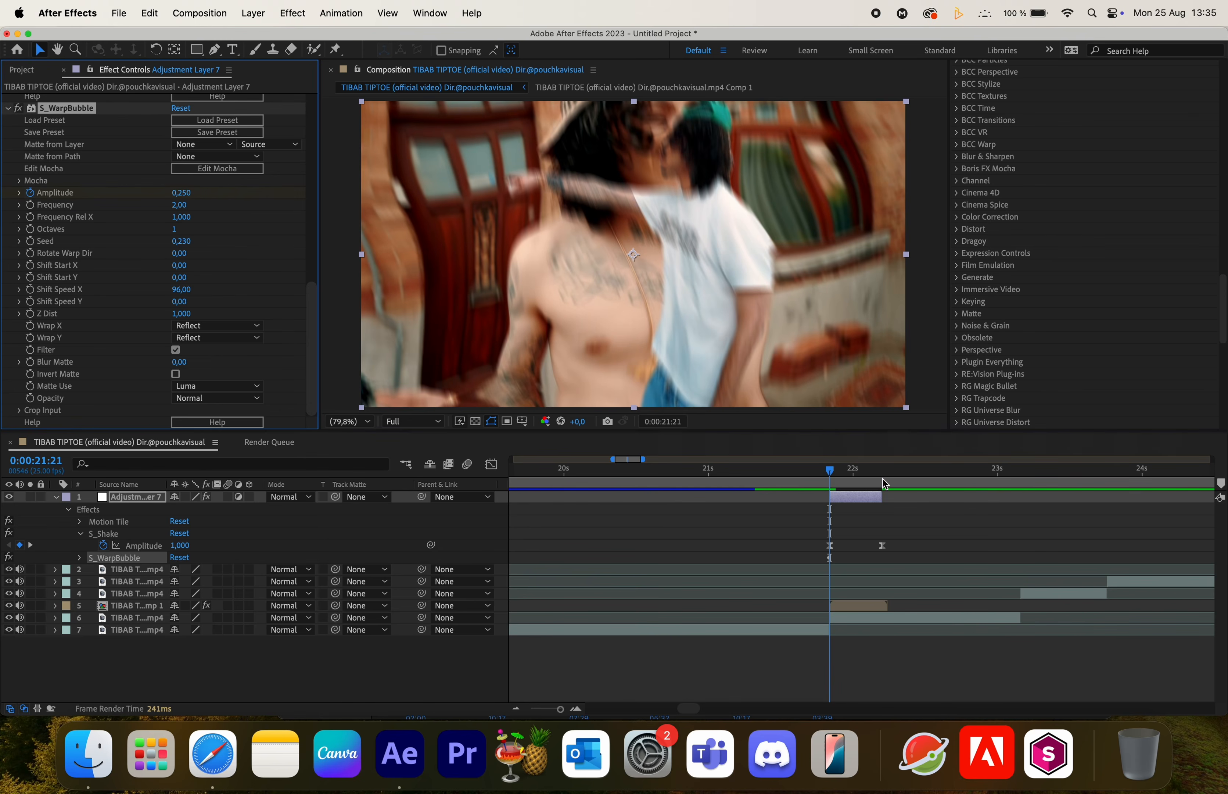
pyautogui.click(883, 481)
pyautogui.click(181, 192)
pyautogui.write('0')
pyautogui.press('Return')
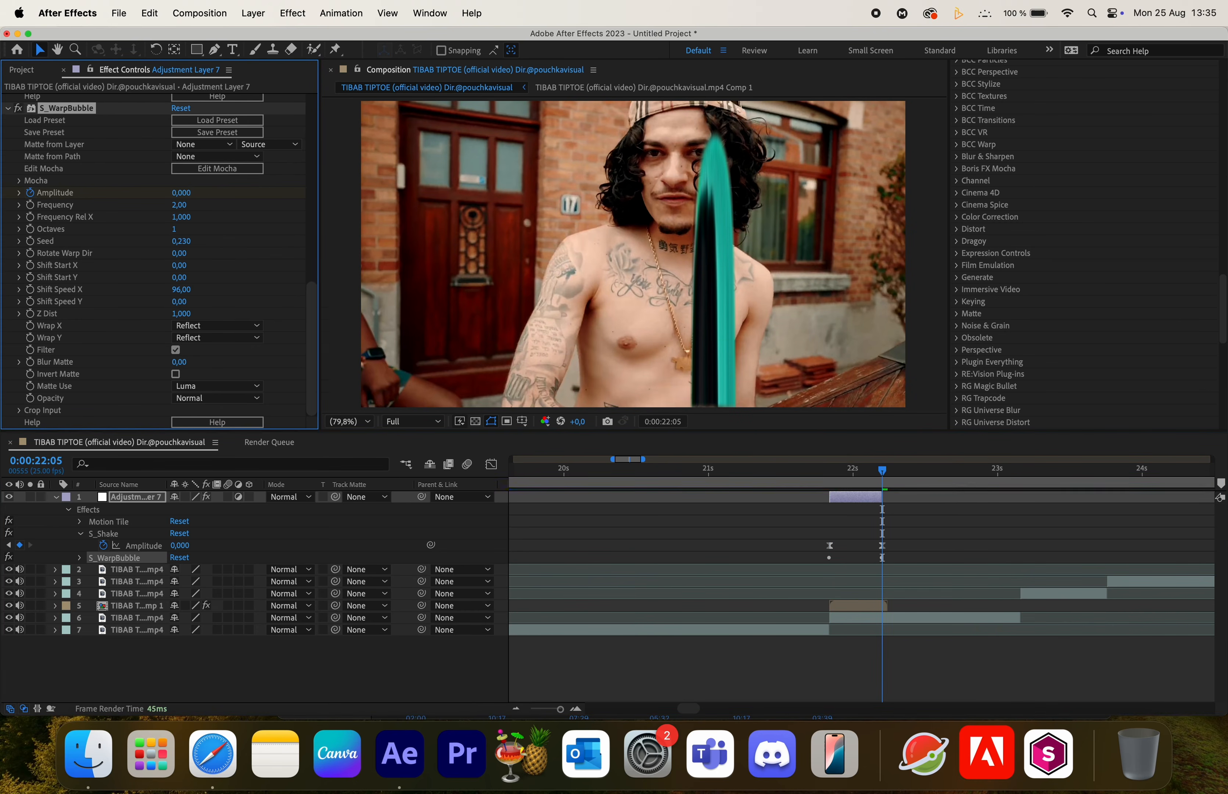
# - Set both WarpBubble Amplitude keyframes to 0.1
pyautogui.press('u')
pyautogui.press('u')
pyautogui.press('u')
pyautogui.moveTo(788, 627); pyautogui.dragTo(937, 644)
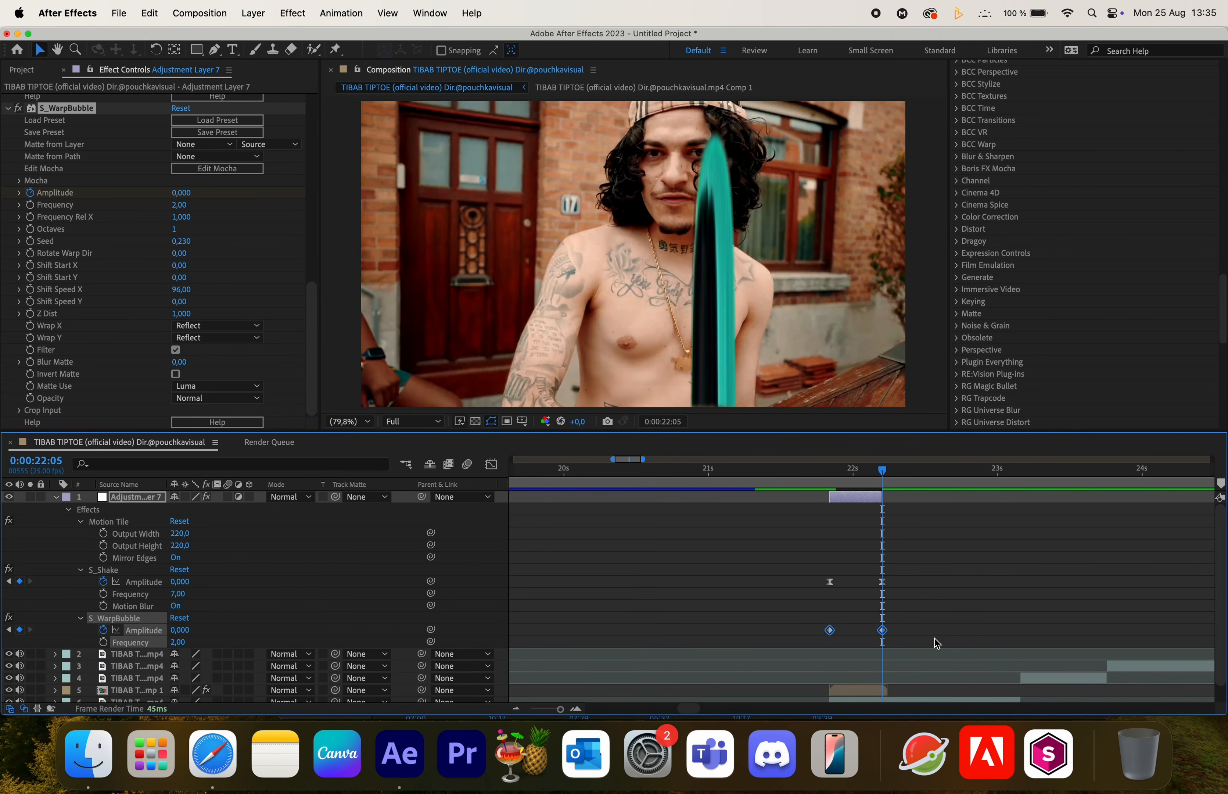
pyautogui.moveTo(801, 473); pyautogui.dragTo(831, 500)
pyautogui.click(186, 193)
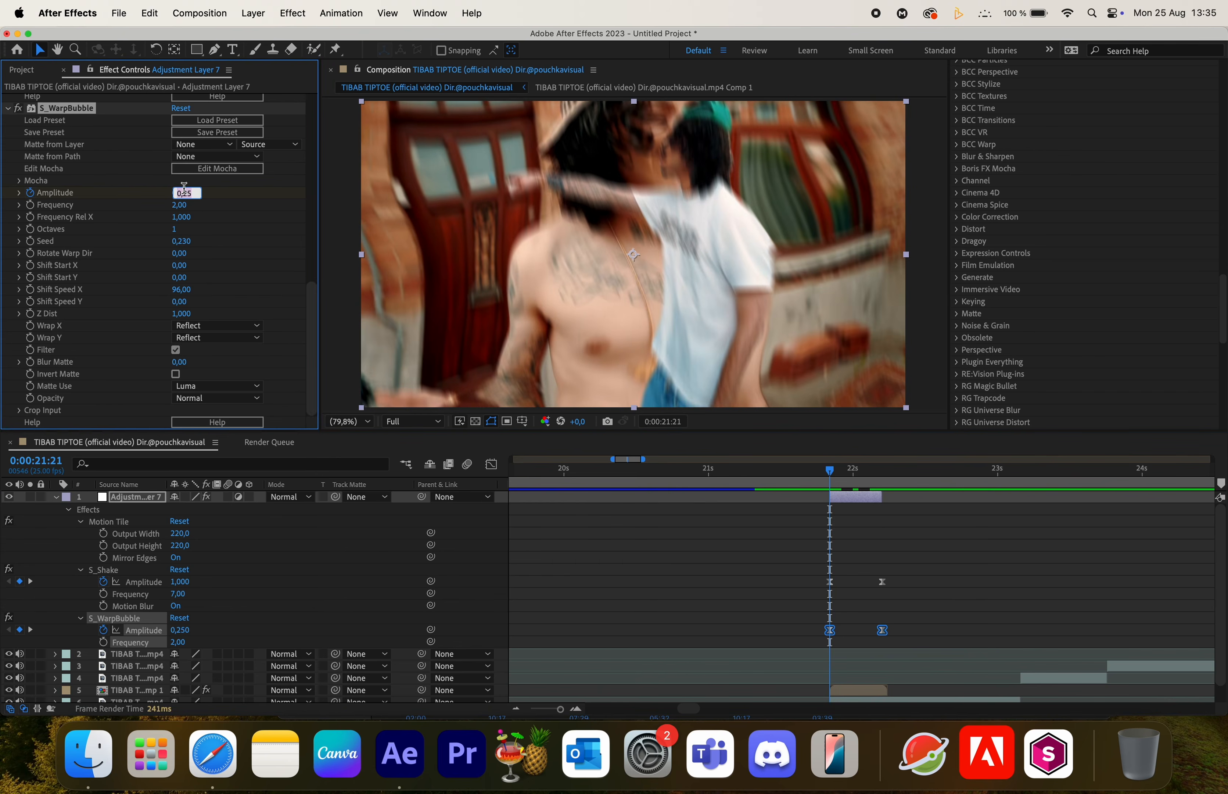
pyautogui.write('0,1')
pyautogui.press('Return')
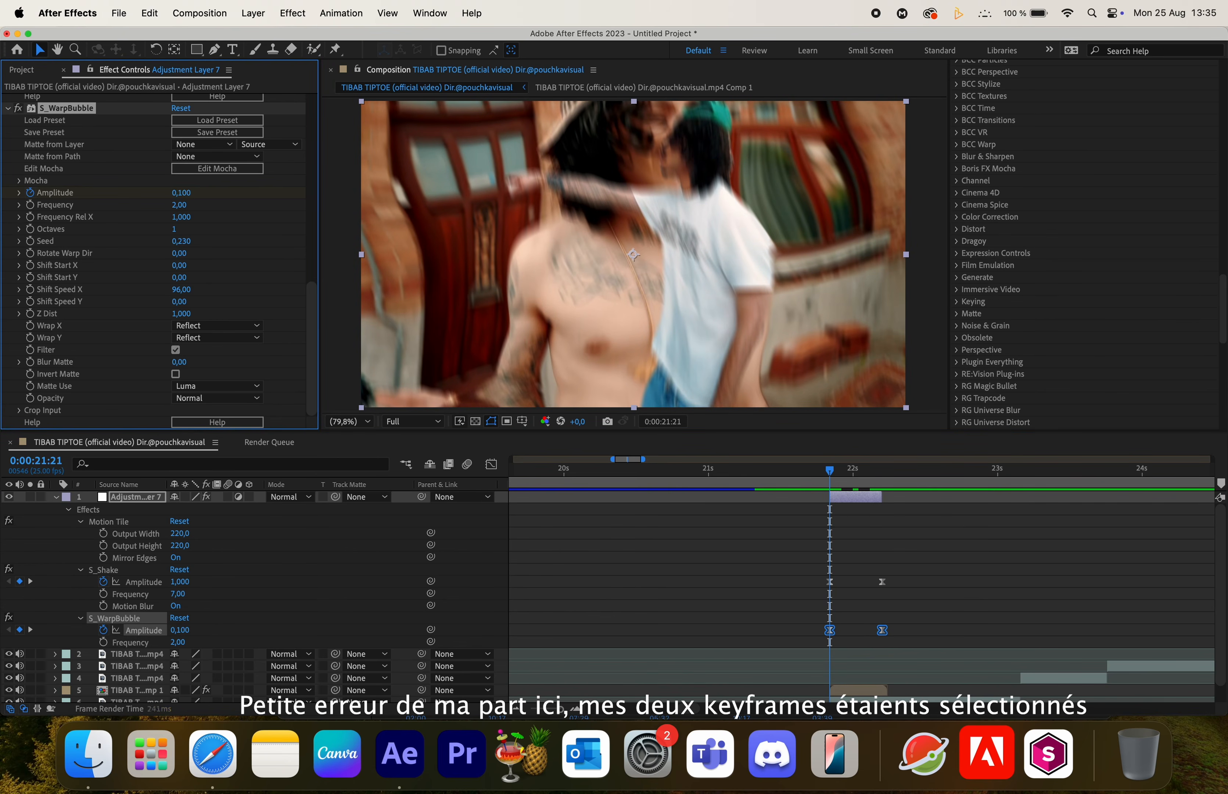
# - Preview the transition around the freeze frame
pyautogui.click(778, 472)
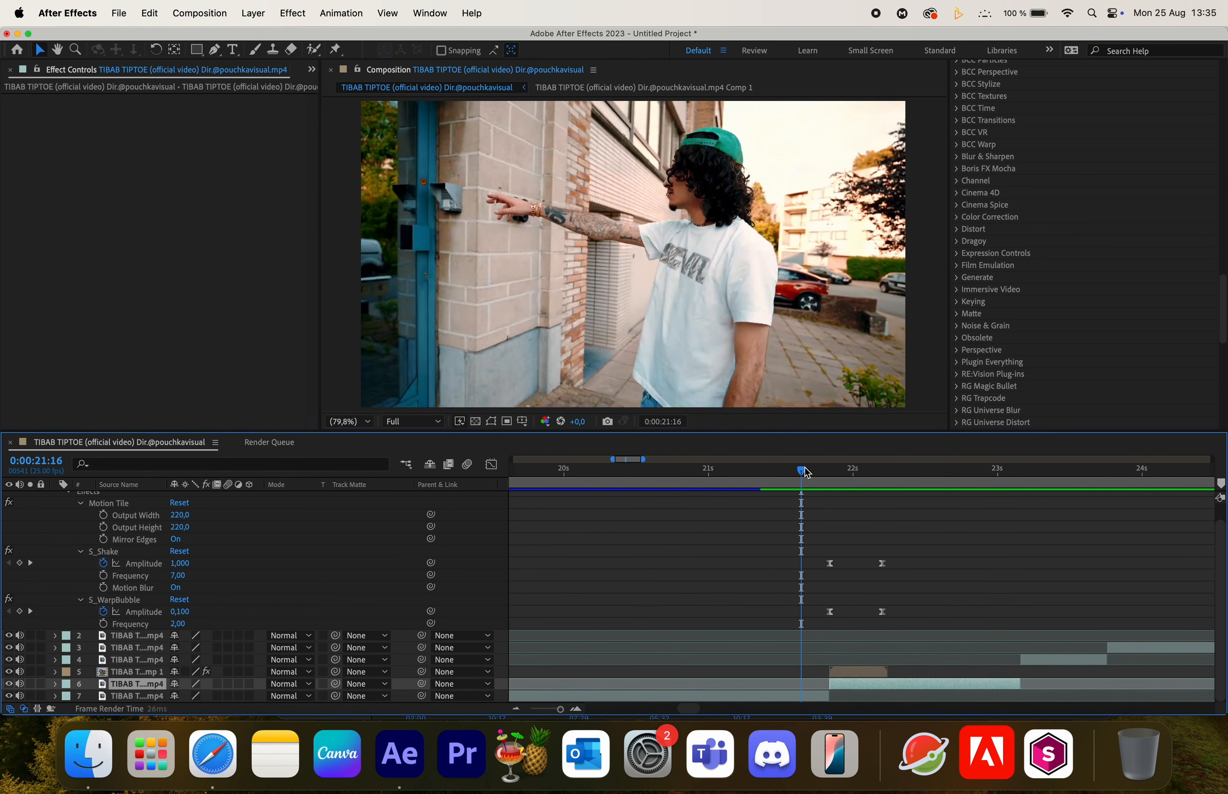
pyautogui.press('space')
pyautogui.press('space')
pyautogui.click(829, 467)
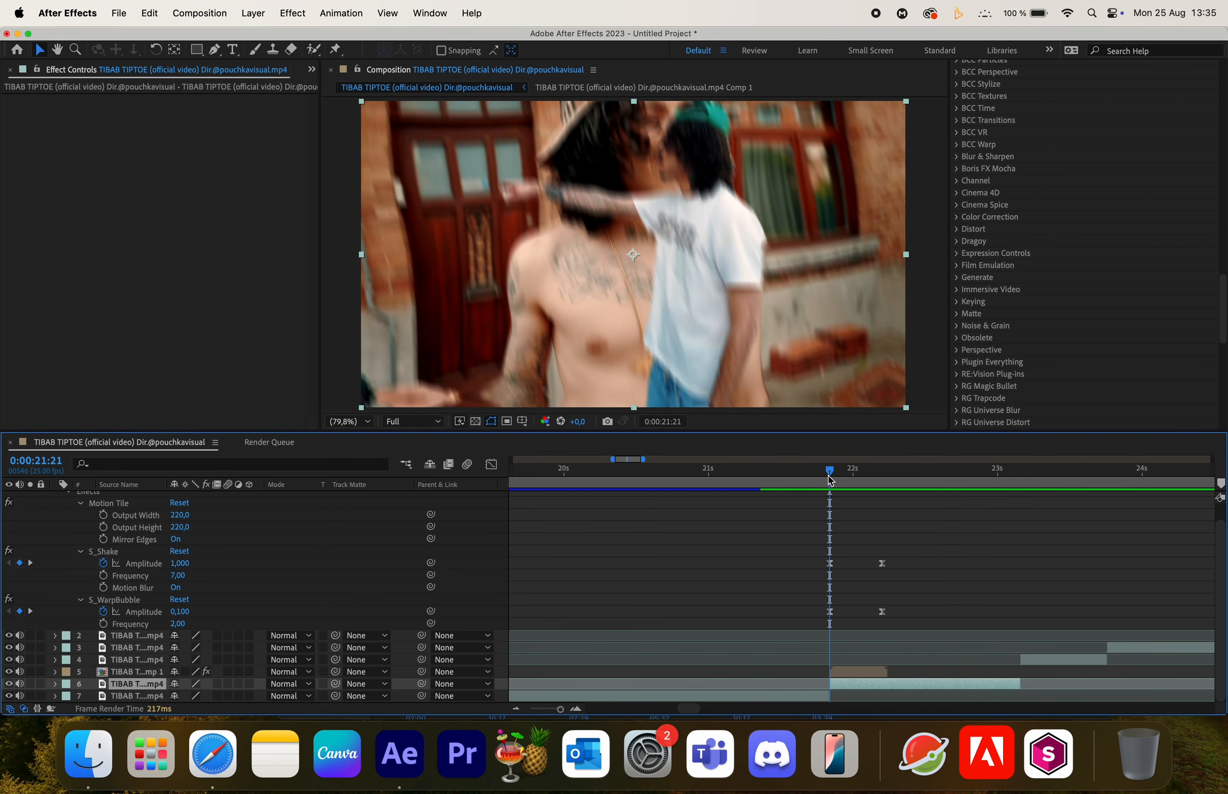
pyautogui.scroll(1, 827, 577)
pyautogui.click(861, 498)
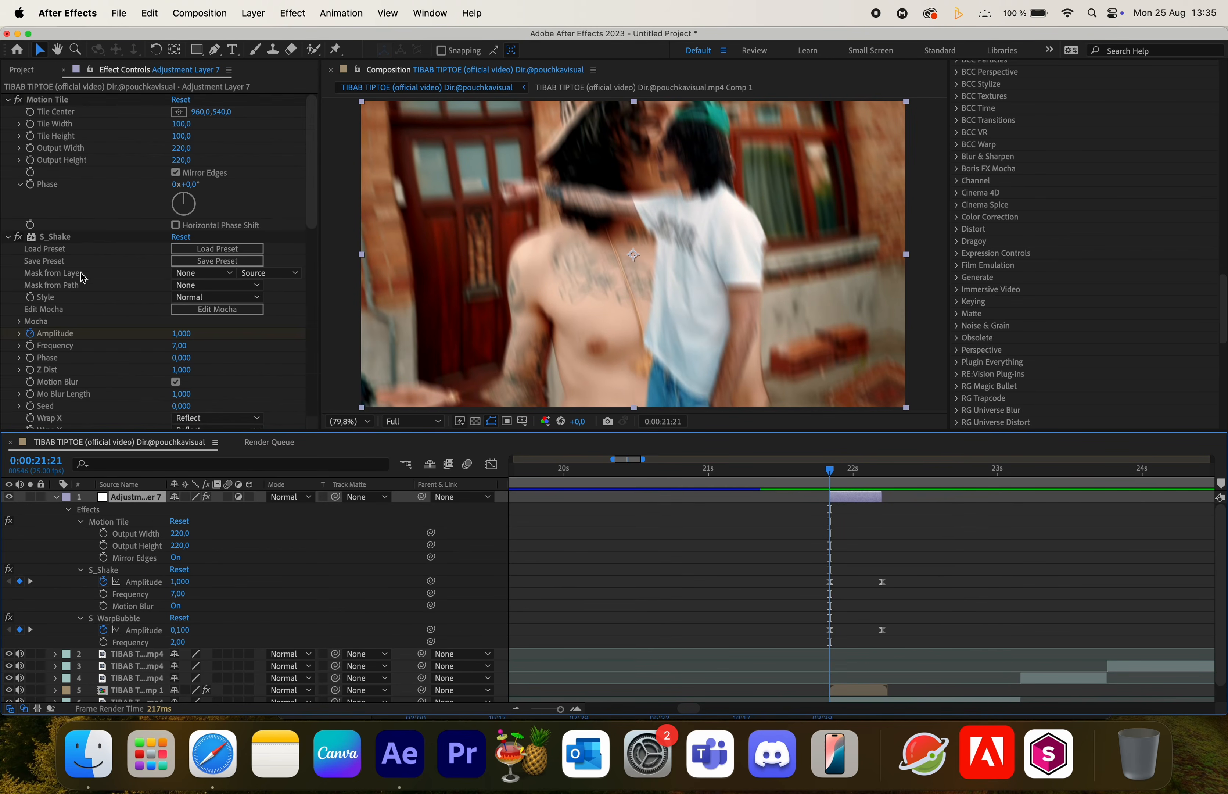
pyautogui.scroll(-10, 84, 278)
# - Disable the S_WarpBubble effect and preview the transition again
pyautogui.click(18, 108)
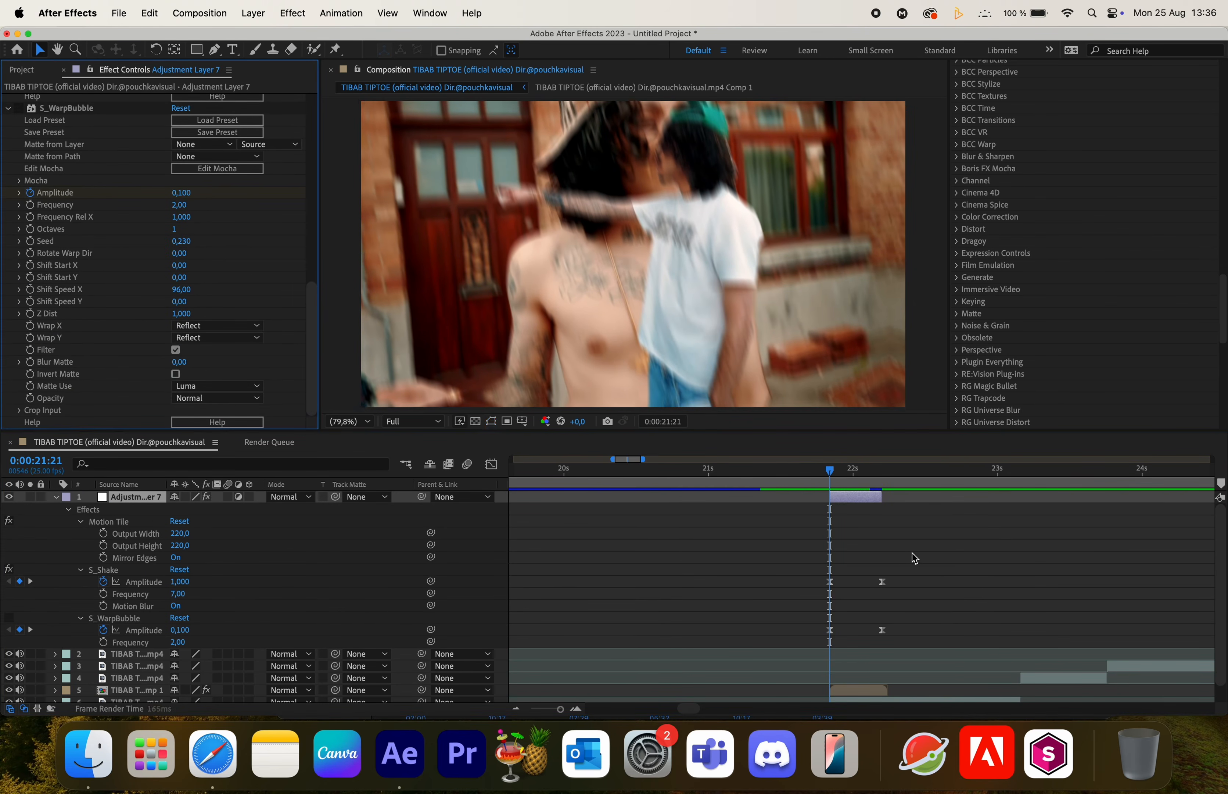
pyautogui.click(795, 470)
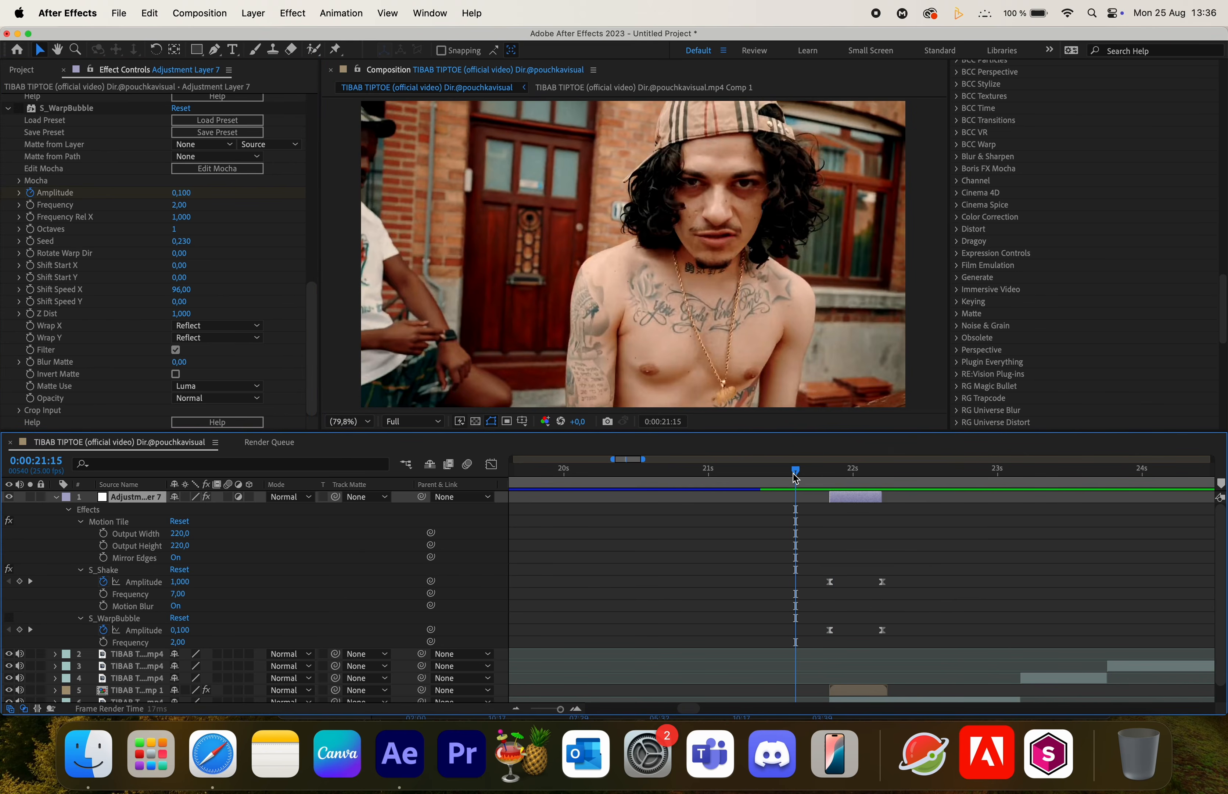
pyautogui.press('space')
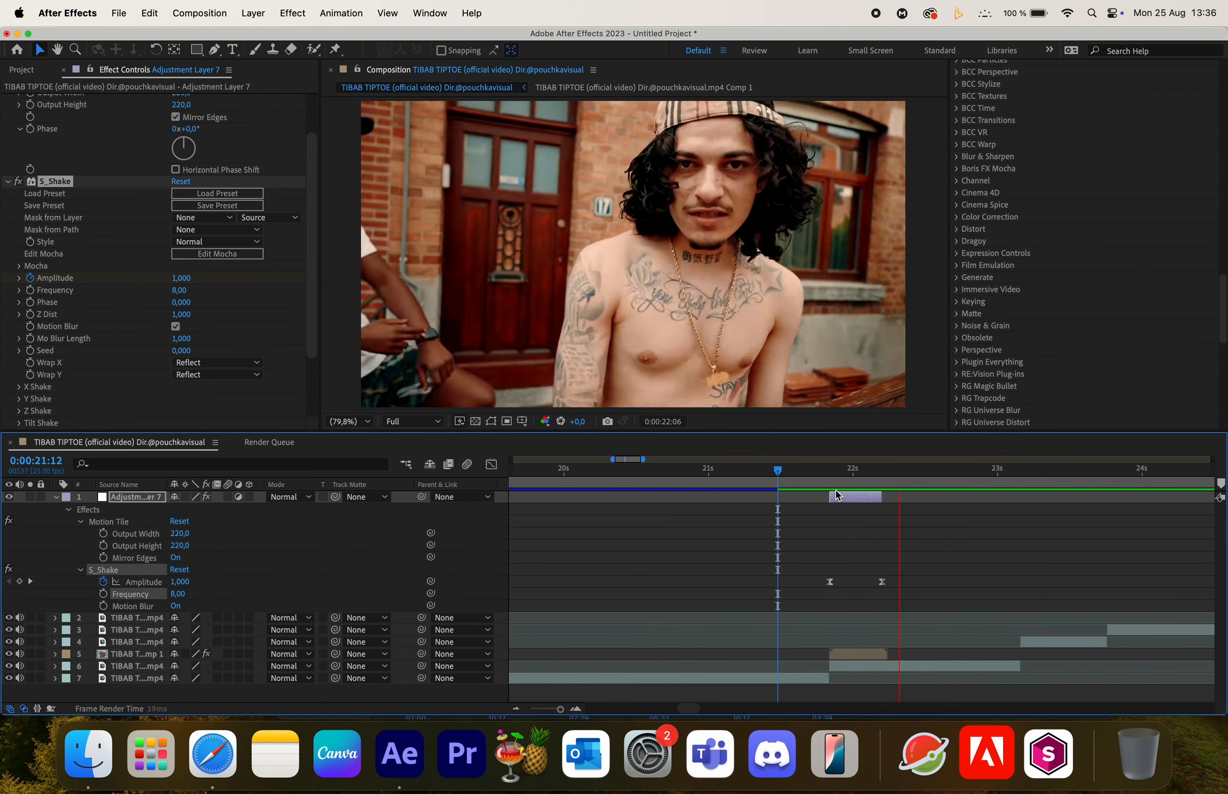
pyautogui.press('space')
pyautogui.click(779, 474)
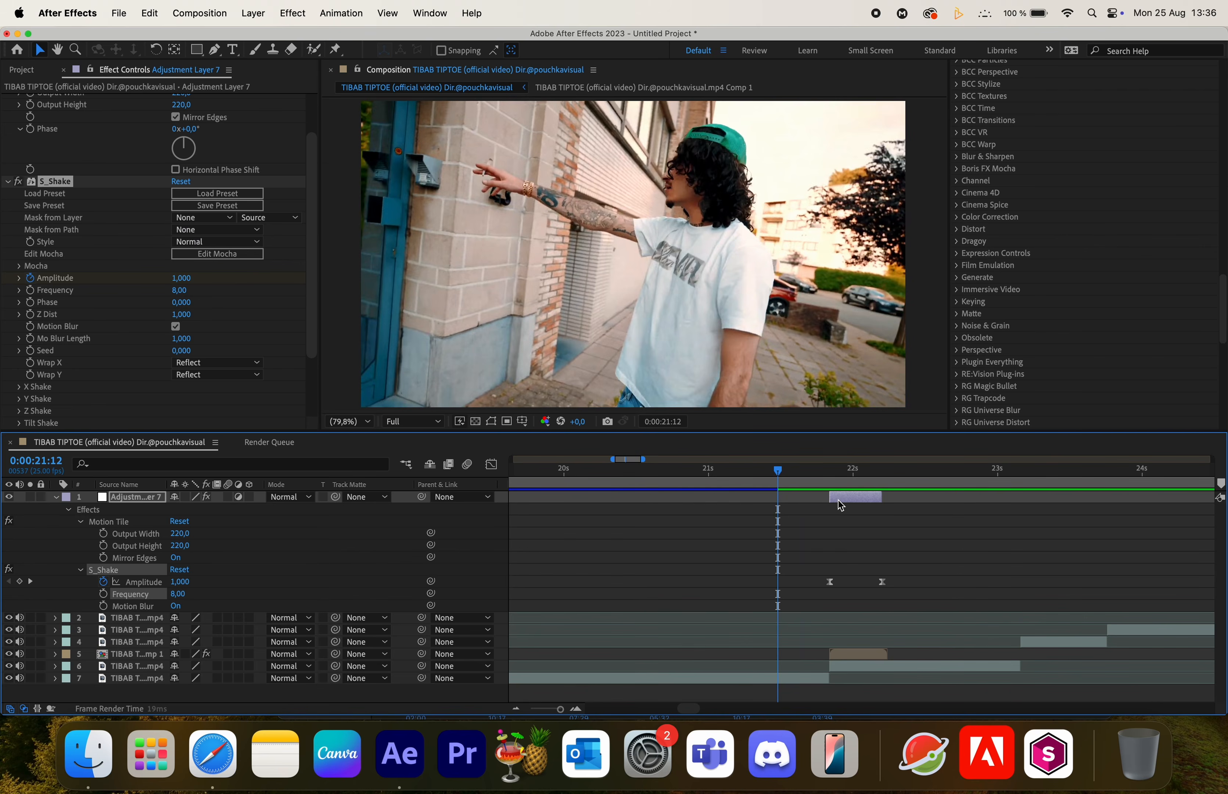
pyautogui.press('space')
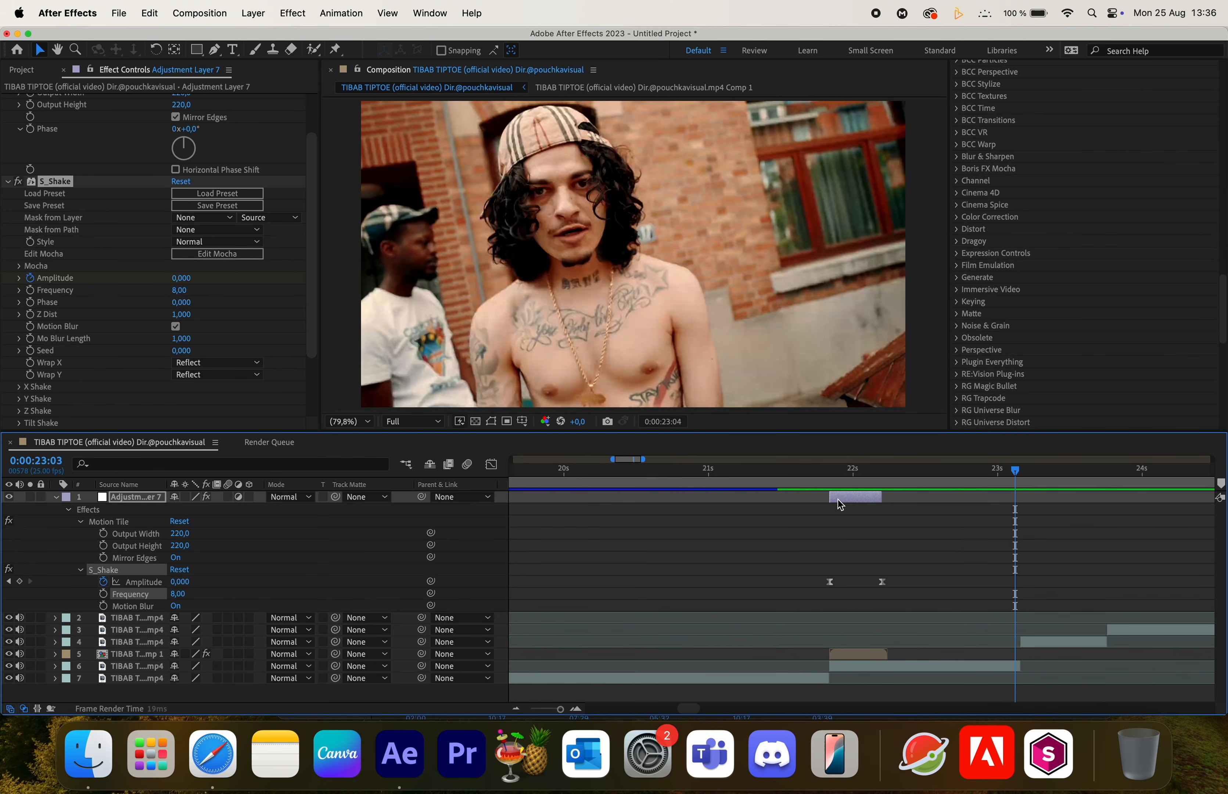
# - Create a new adjustment layer starting at the next cut, 0:00:23:04
pyautogui.press('super+Left')
pyautogui.press('super+Right')
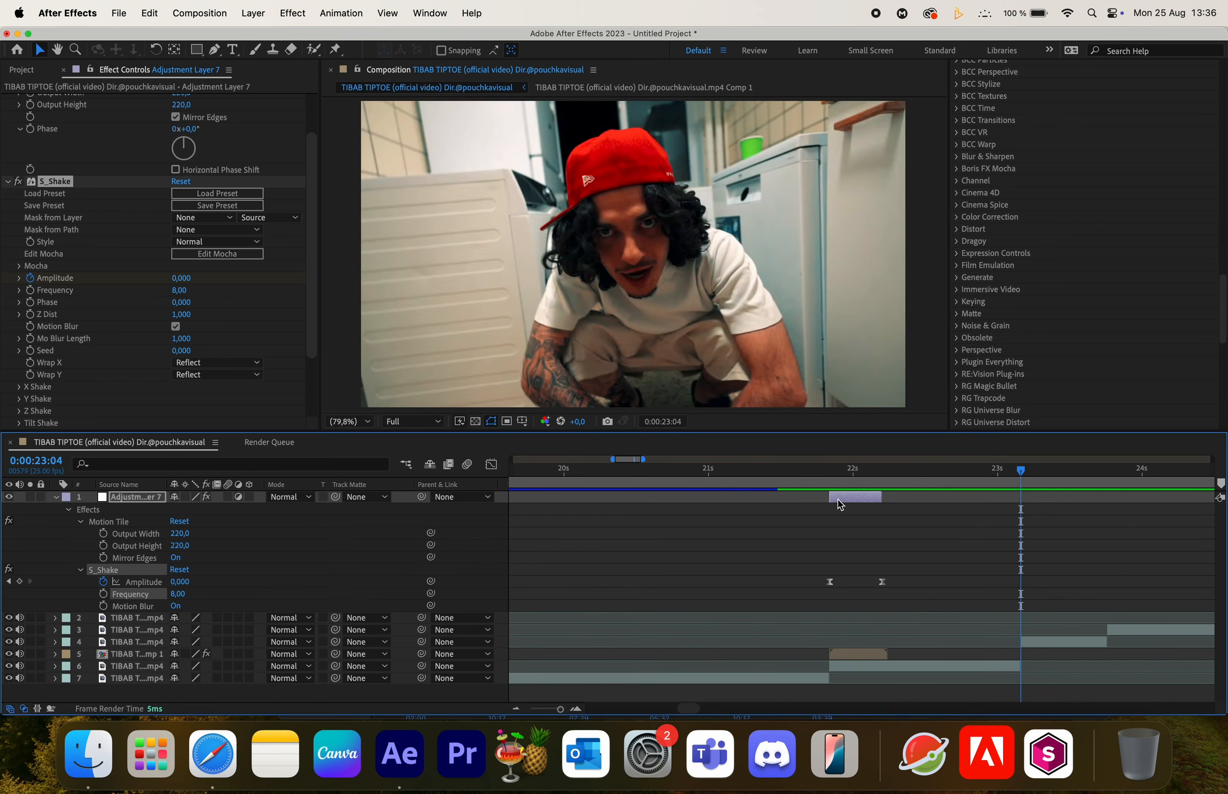
pyautogui.hscroll(4, 1024, 562)
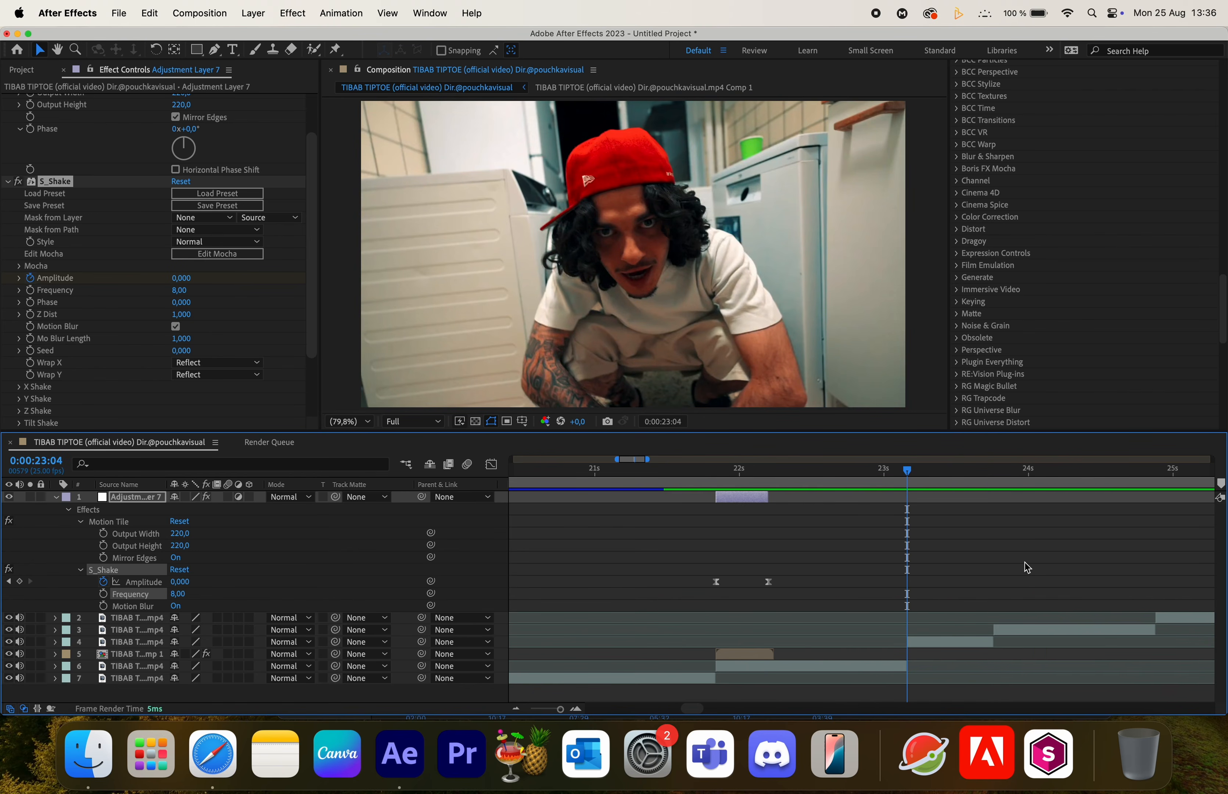
pyautogui.click(54, 498)
pyautogui.click(928, 533)
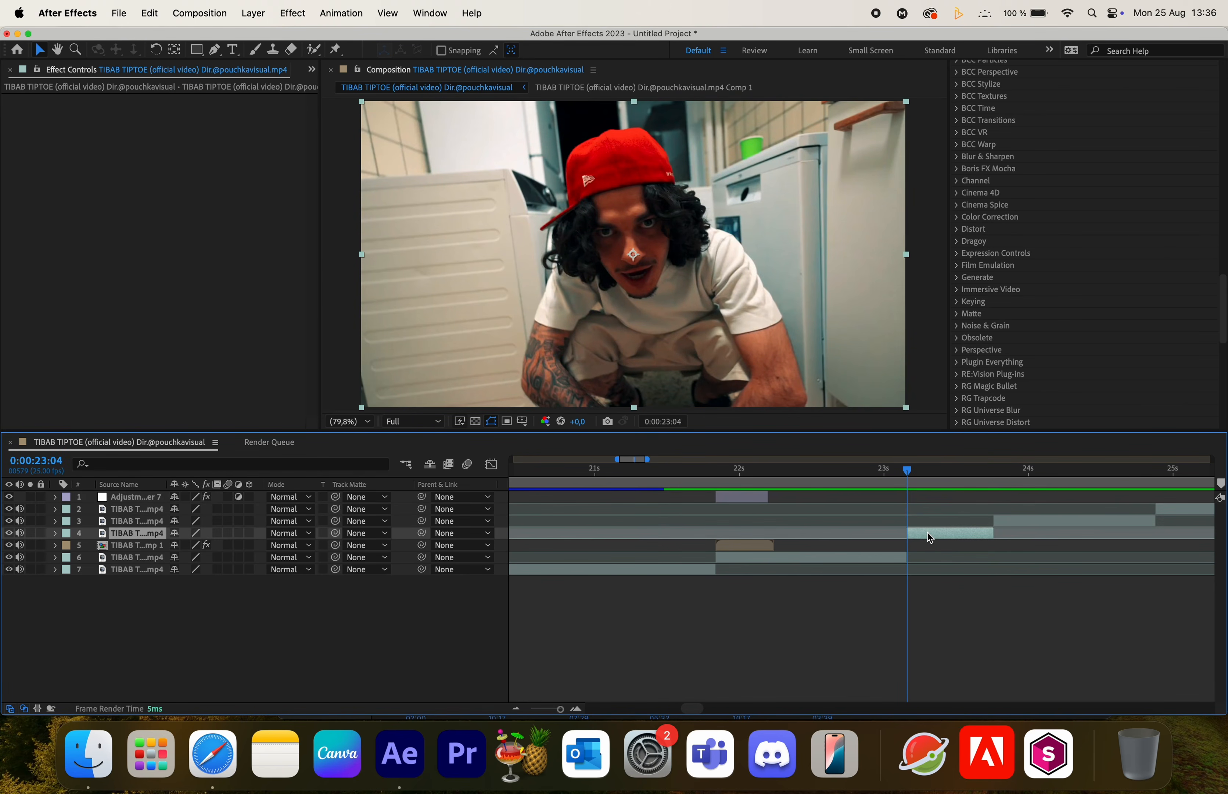
pyautogui.click(923, 629)
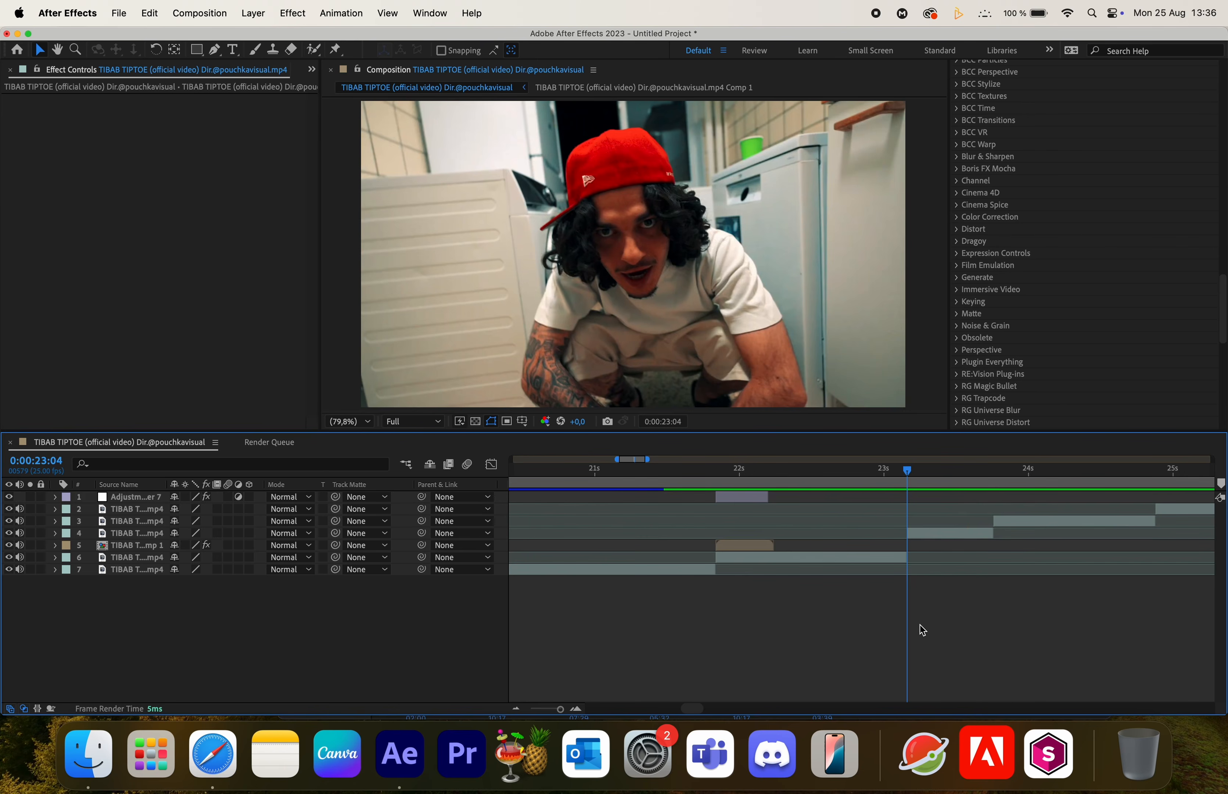
pyautogui.press('super+alt+y')
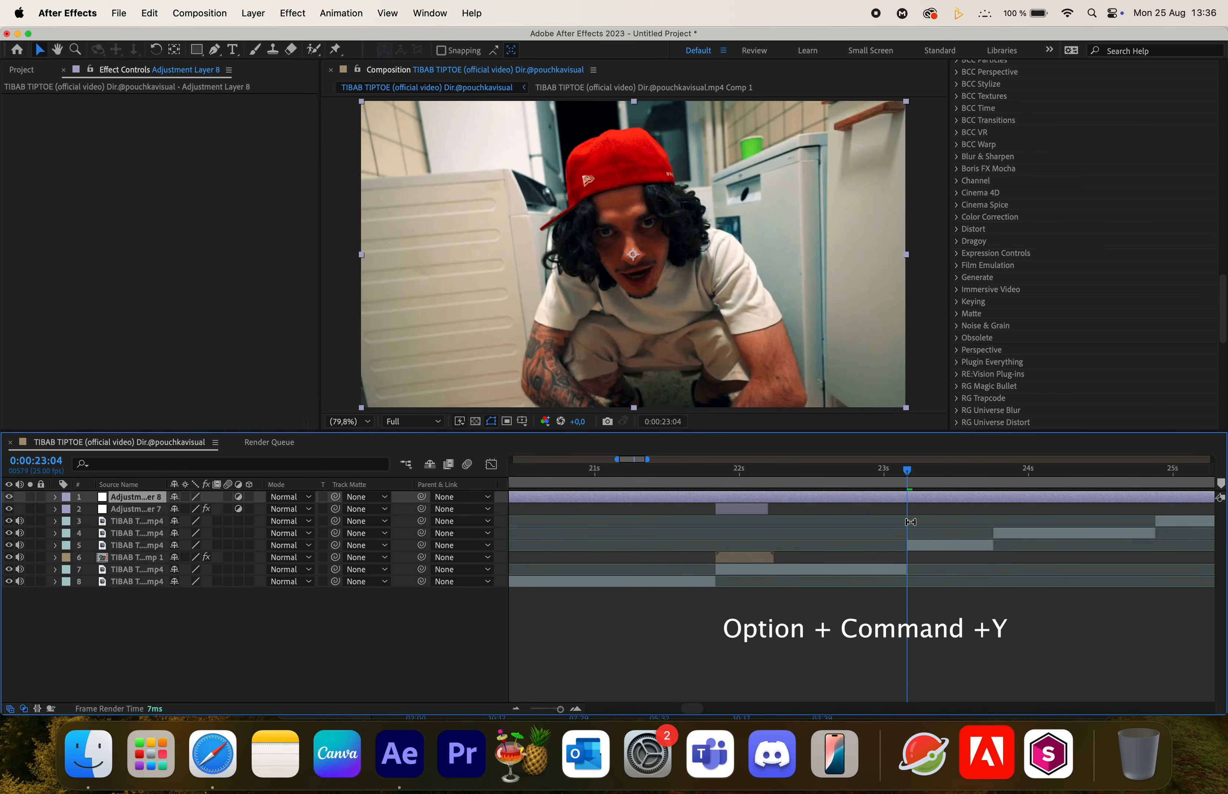
pyautogui.hotkey('alt', '[')
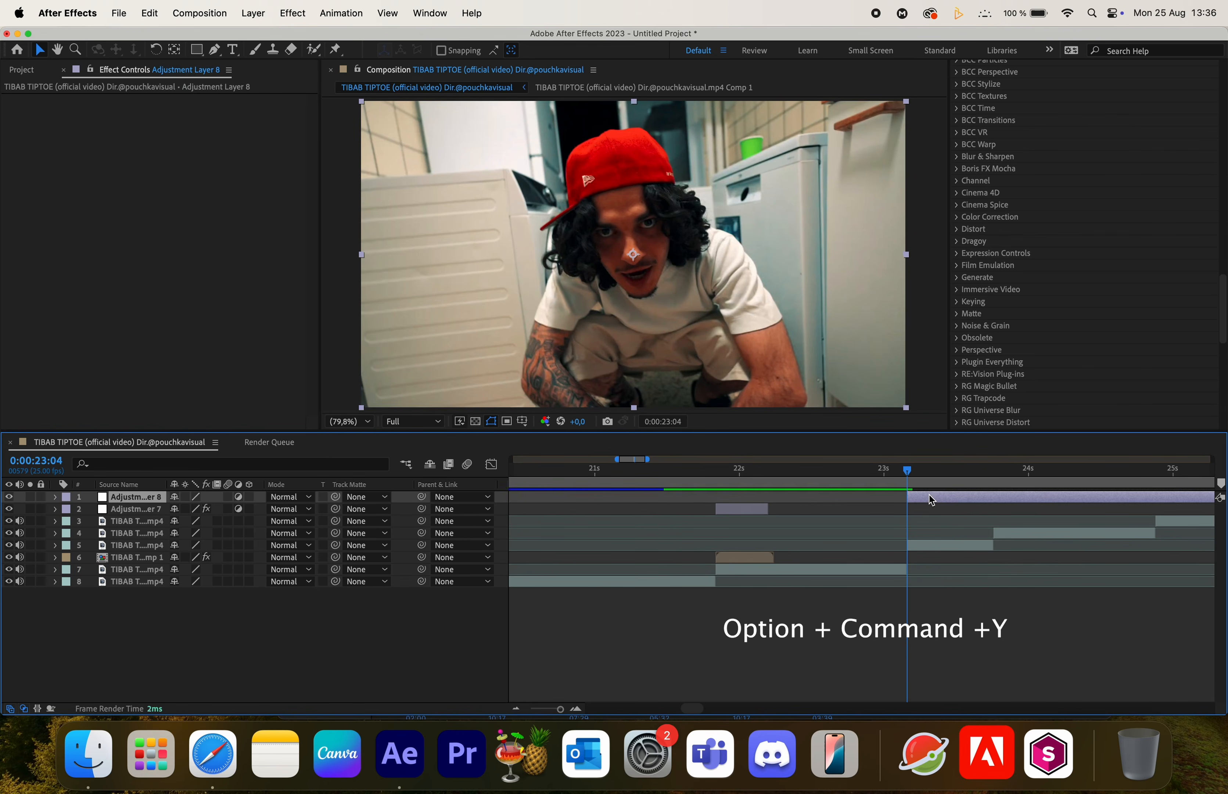
# - Duplicate the new adjustment layer and trim the copy to start at 0:00:23:00
pyautogui.press('super+d')
pyautogui.moveTo(930, 496); pyautogui.dragTo(886, 496)
pyautogui.press('super+Left')
pyautogui.press('super+Left')
pyautogui.press('super+Left')
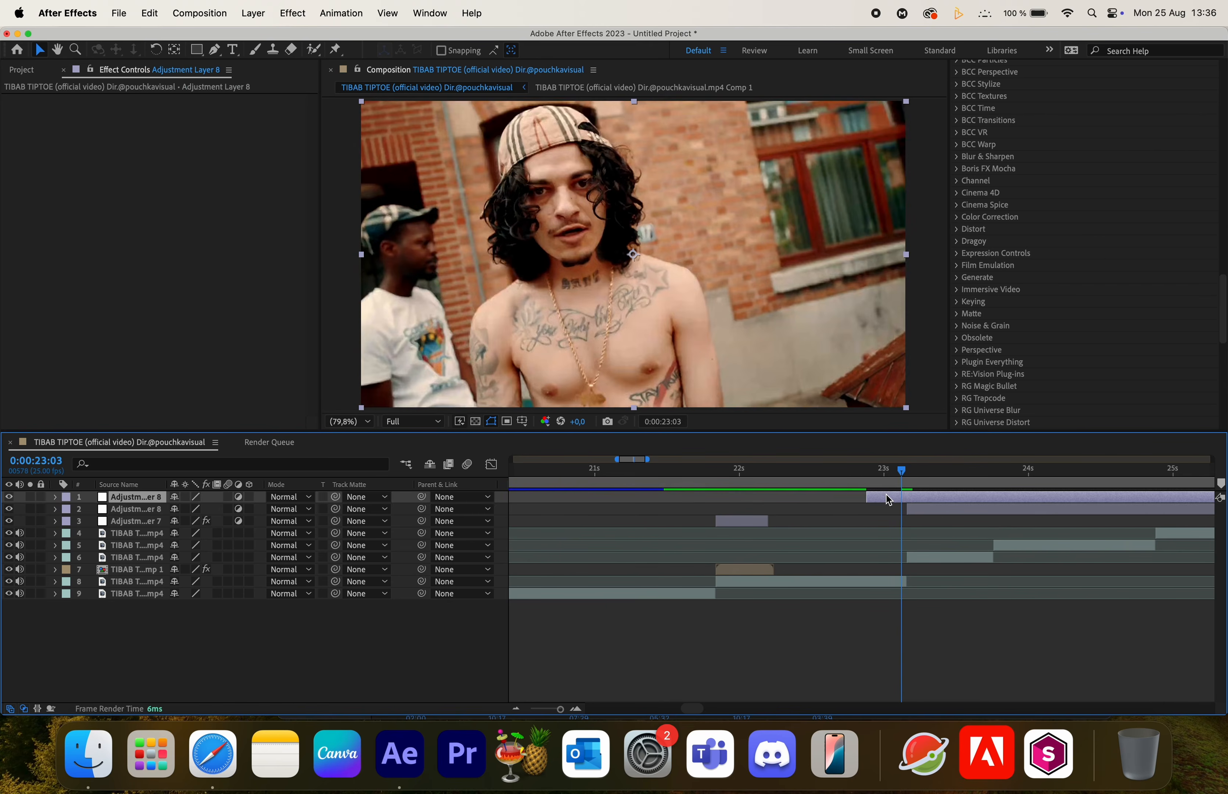
pyautogui.press('super+Left')
pyautogui.press('super+shift+d')
pyautogui.click(871, 508)
pyautogui.press('Delete')
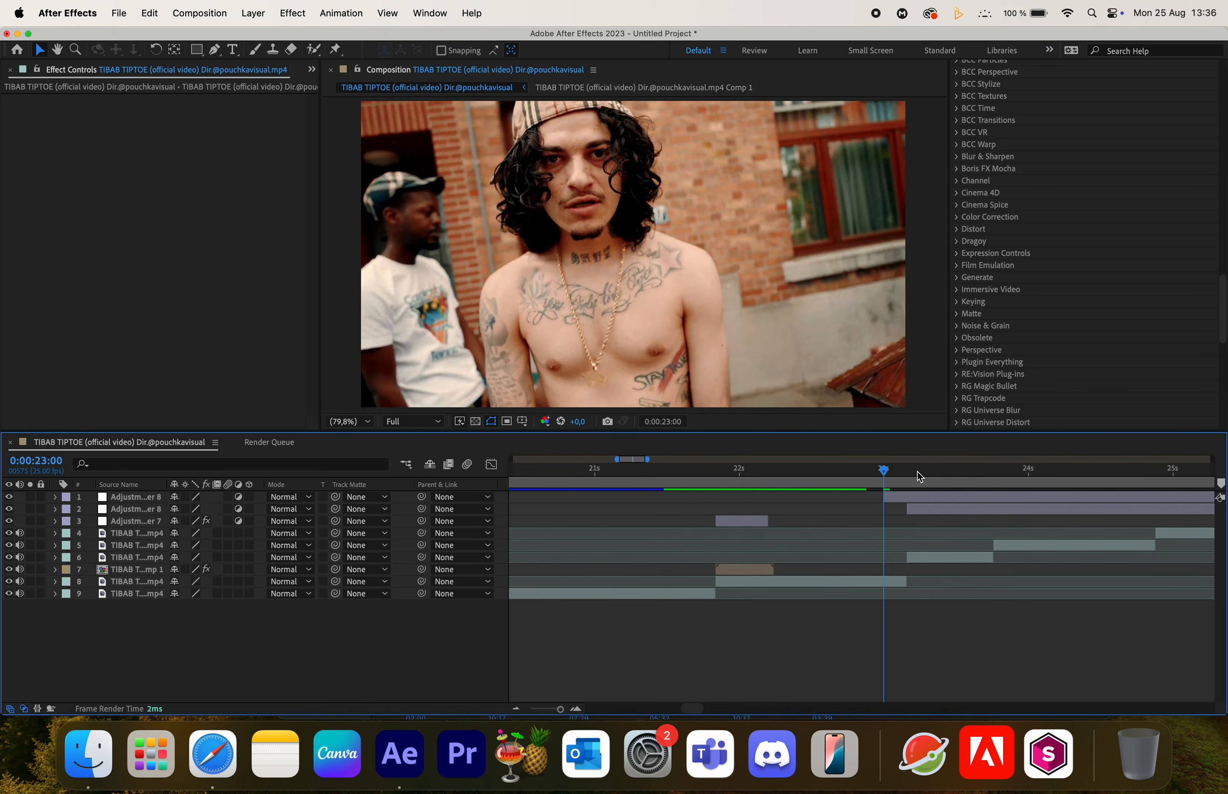
# - Cut the duplicated adjustment layer so it ends at 0:00:23:04
pyautogui.click(908, 471)
pyautogui.click(931, 495)
pyautogui.press('super+shift+d')
pyautogui.press('Delete')
# - Move both new adjustment layers down below the top two video layers
pyautogui.moveTo(143, 501); pyautogui.dragTo(153, 573)
pyautogui.click(932, 497)
pyautogui.click(926, 521)
pyautogui.hscroll(5, 926, 521)
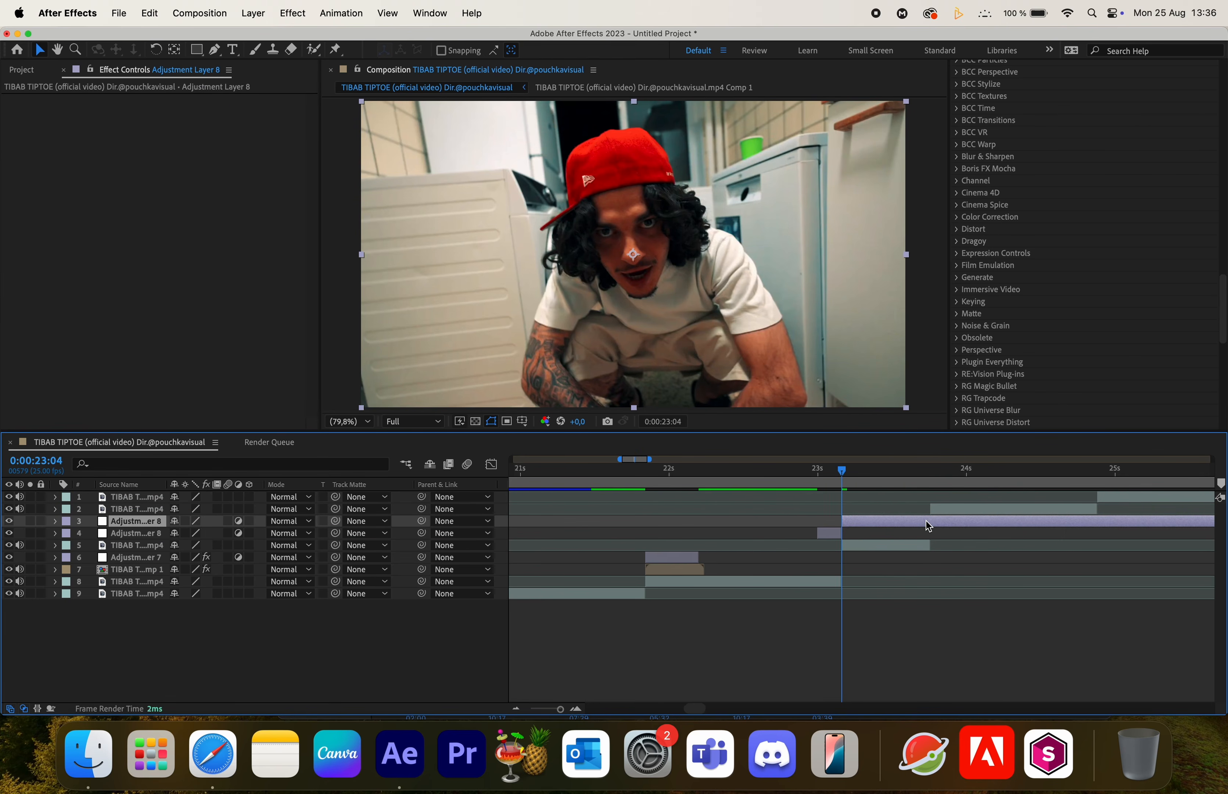
# - Trim the adjustment layer starting at the cut to end at 0:00:23:13
pyautogui.press('space')
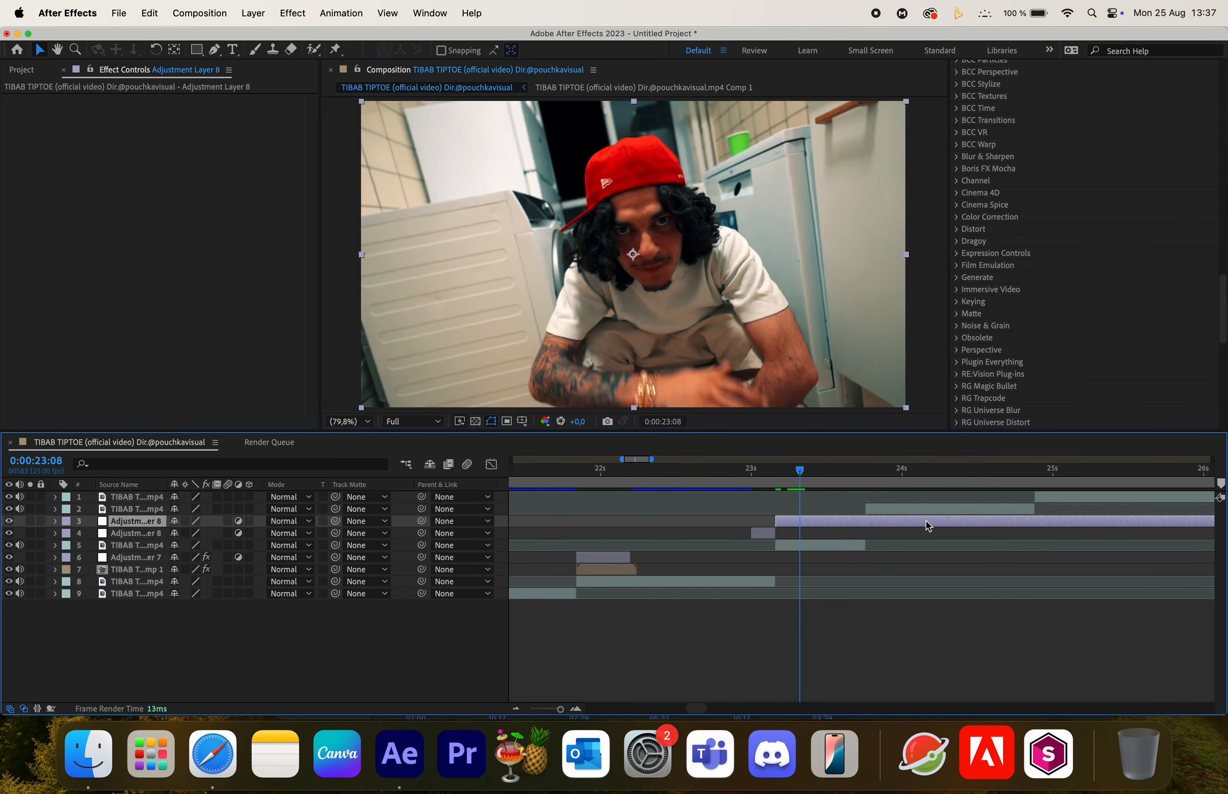
pyautogui.press('space')
pyautogui.press('super+shift+d')
pyautogui.press('Delete')
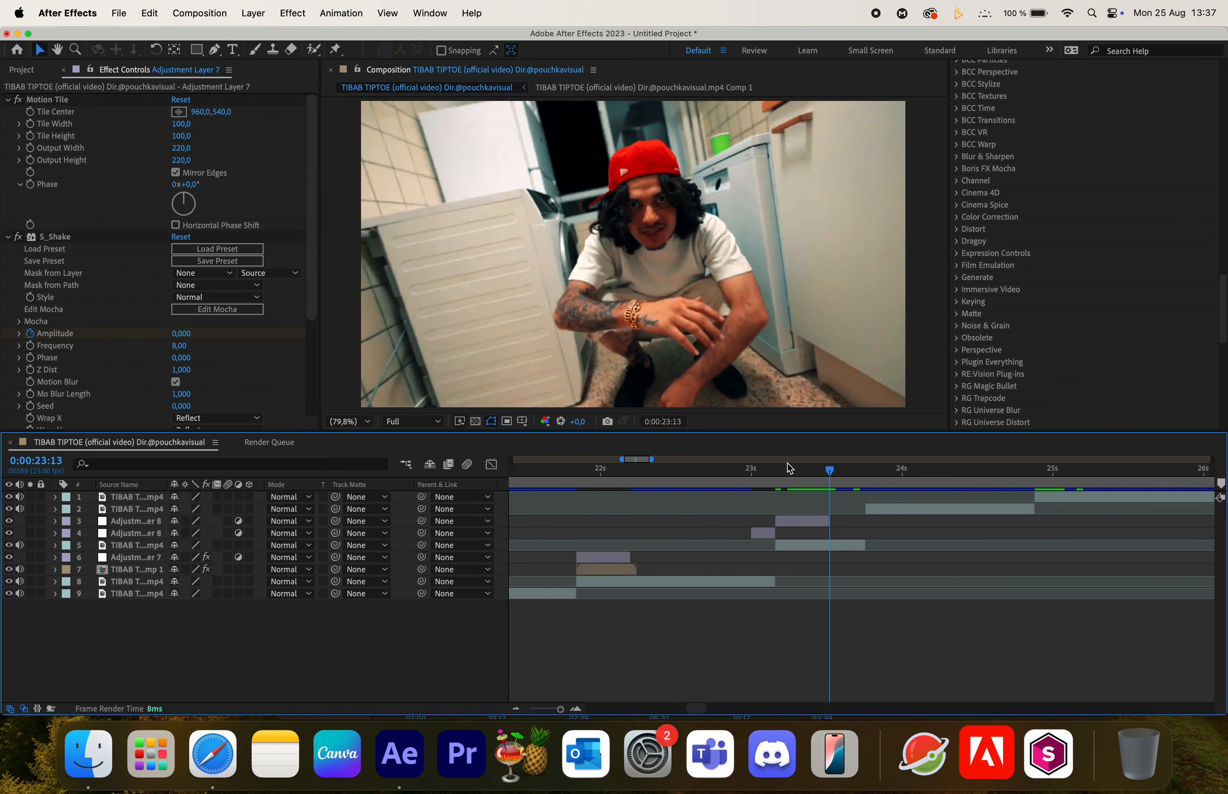
# - Apply S_BlurMoCurves to the adjustment layer starting at 0:00:23:04
pyautogui.click(777, 470)
pyautogui.click(792, 520)
pyautogui.hotkey('ctrl', 'space')
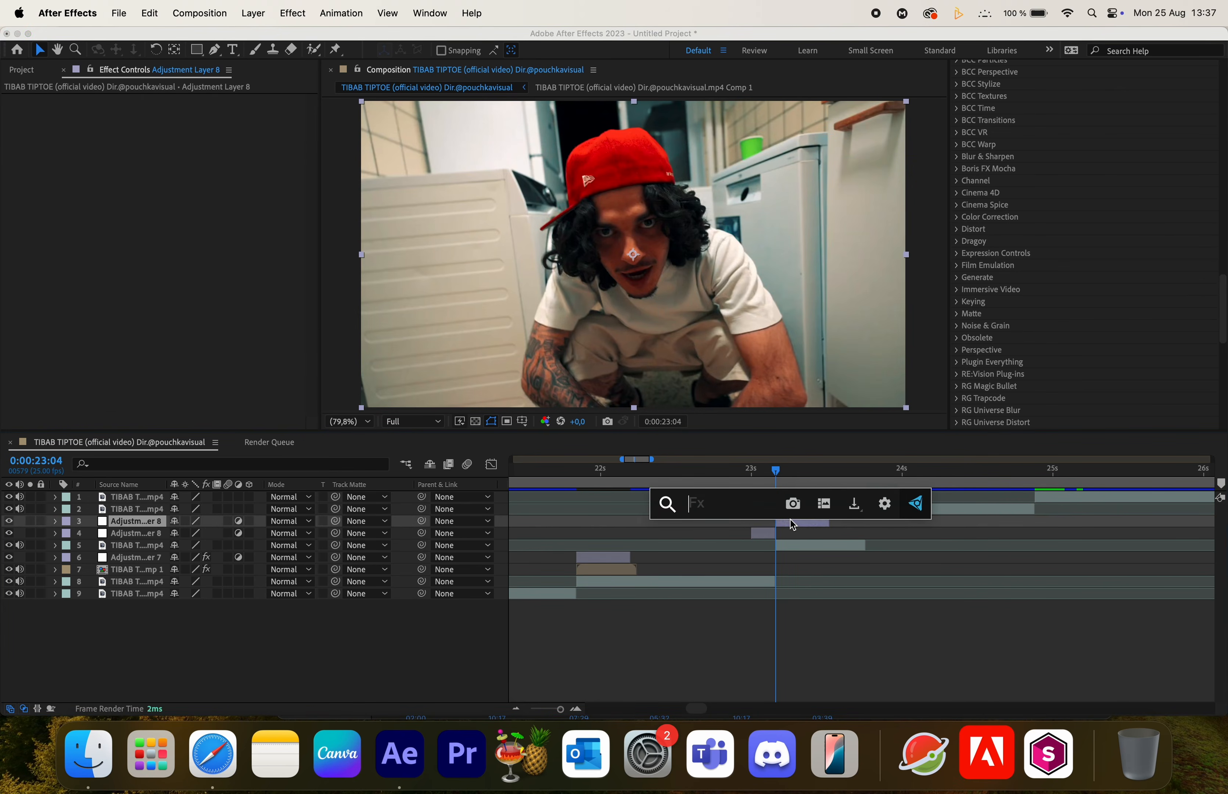
pyautogui.write('curve')
pyautogui.click(745, 570)
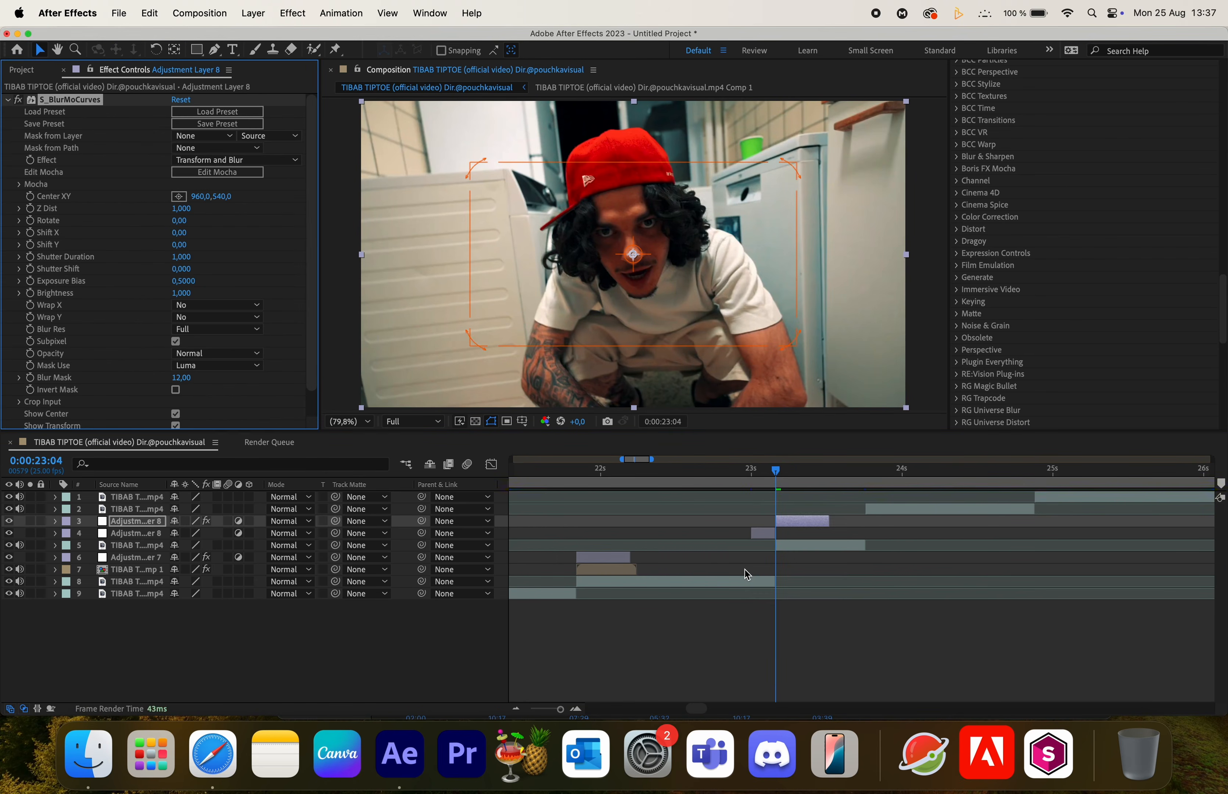
# - Nudge the blur center slightly and keyframe Z Dist at 0.1 at 0:00:23:04
pyautogui.moveTo(649, 266); pyautogui.dragTo(642, 262)
pyautogui.click(76, 210)
pyautogui.moveTo(182, 208); pyautogui.dragTo(129, 217)
pyautogui.click(179, 212)
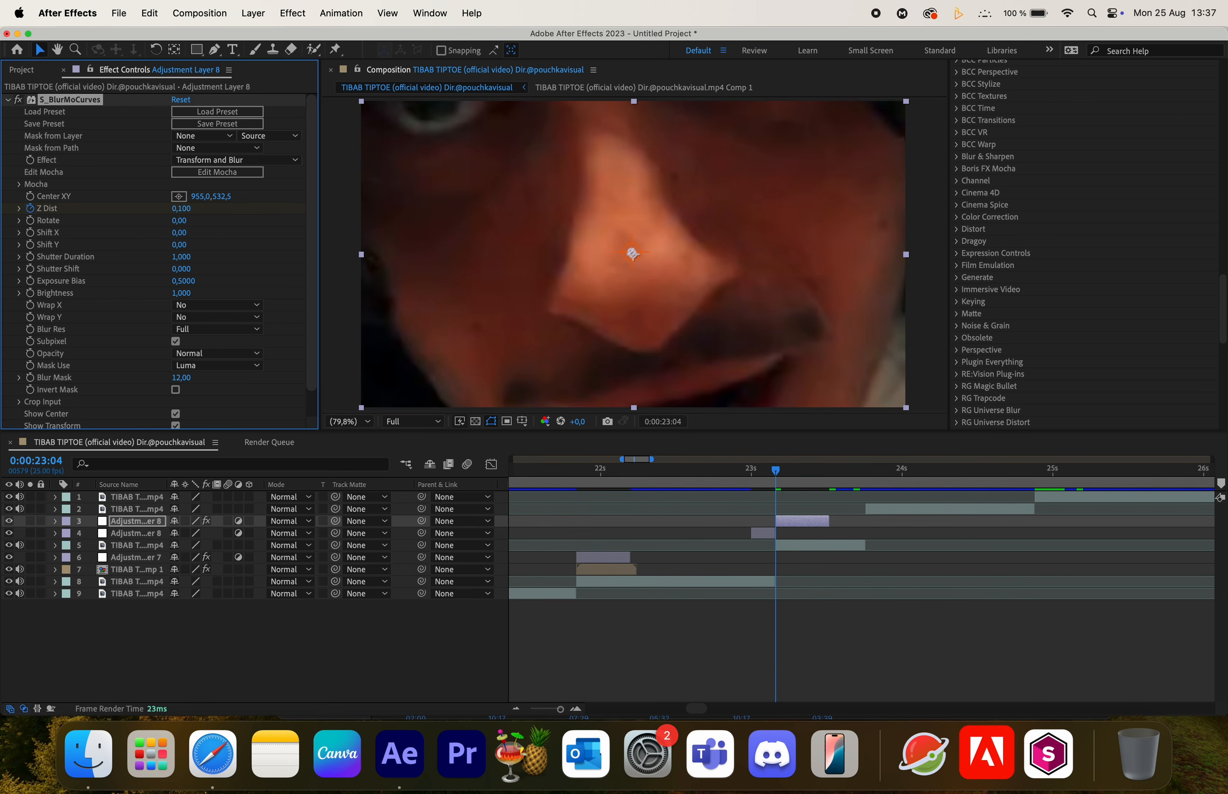
pyautogui.write('0,1')
pyautogui.press('Return')
# - Set the Z Dist to 1 at 0:00:23:13
pyautogui.click(831, 472)
pyautogui.click(189, 209)
pyautogui.write('1')
pyautogui.press('Return')
pyautogui.press('u')
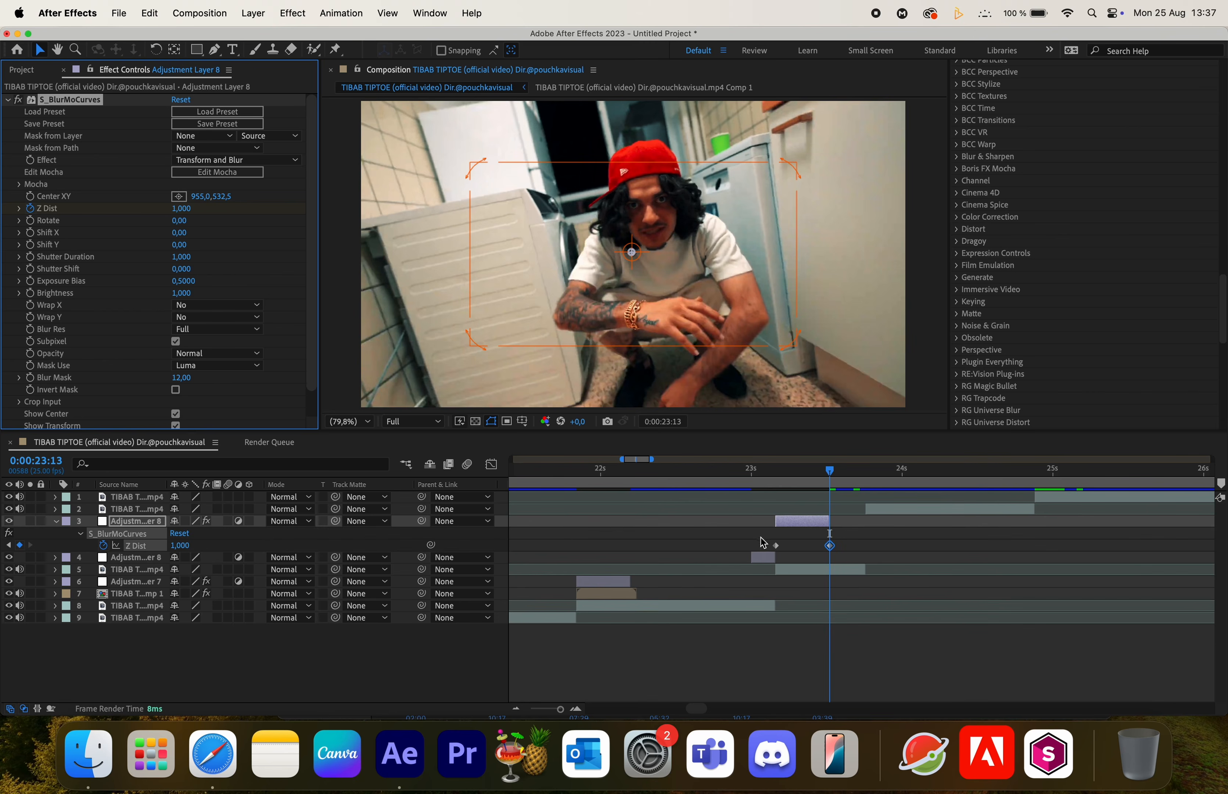
# - Apply Easy Ease to both Z Dist keyframes
pyautogui.moveTo(777, 478); pyautogui.dragTo(813, 482)
pyautogui.moveTo(759, 541); pyautogui.dragTo(875, 549)
pyautogui.press('F9')
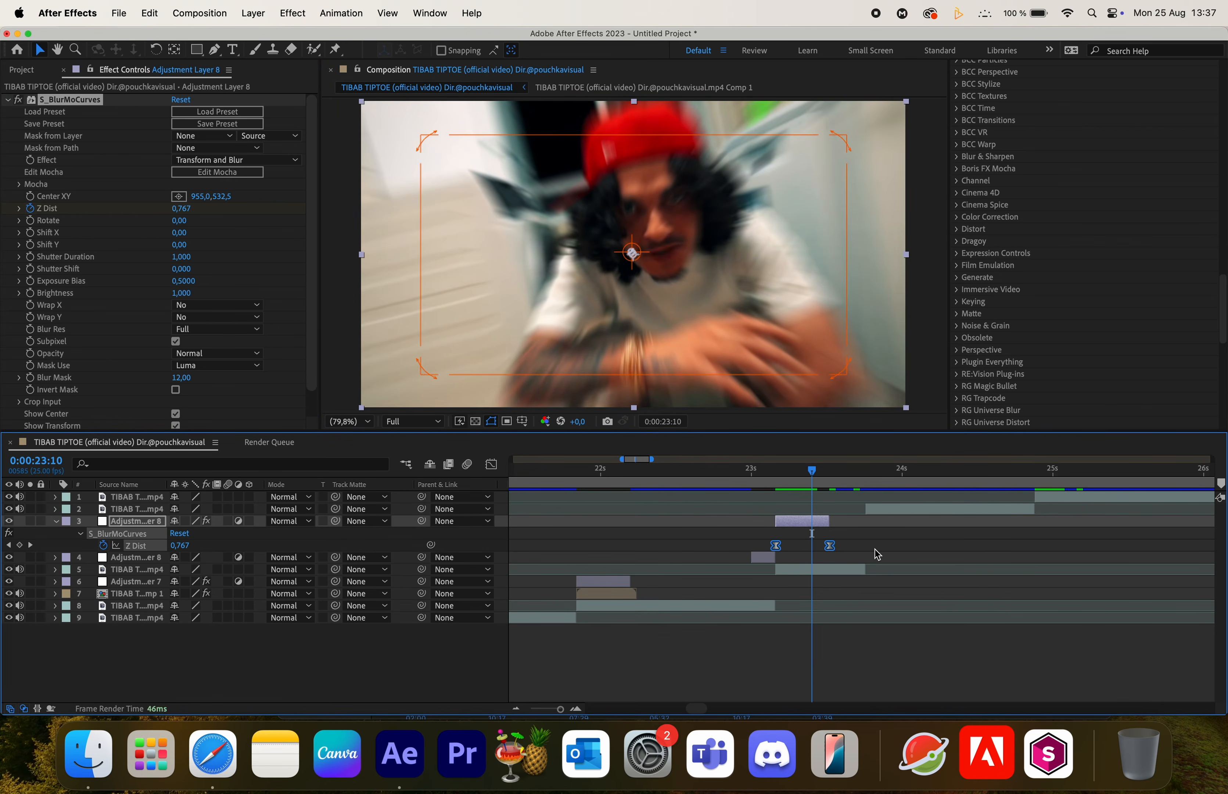
# - Reshape the Z Dist speed curve in the Graph Editor for a sharper ease
pyautogui.click(493, 466)
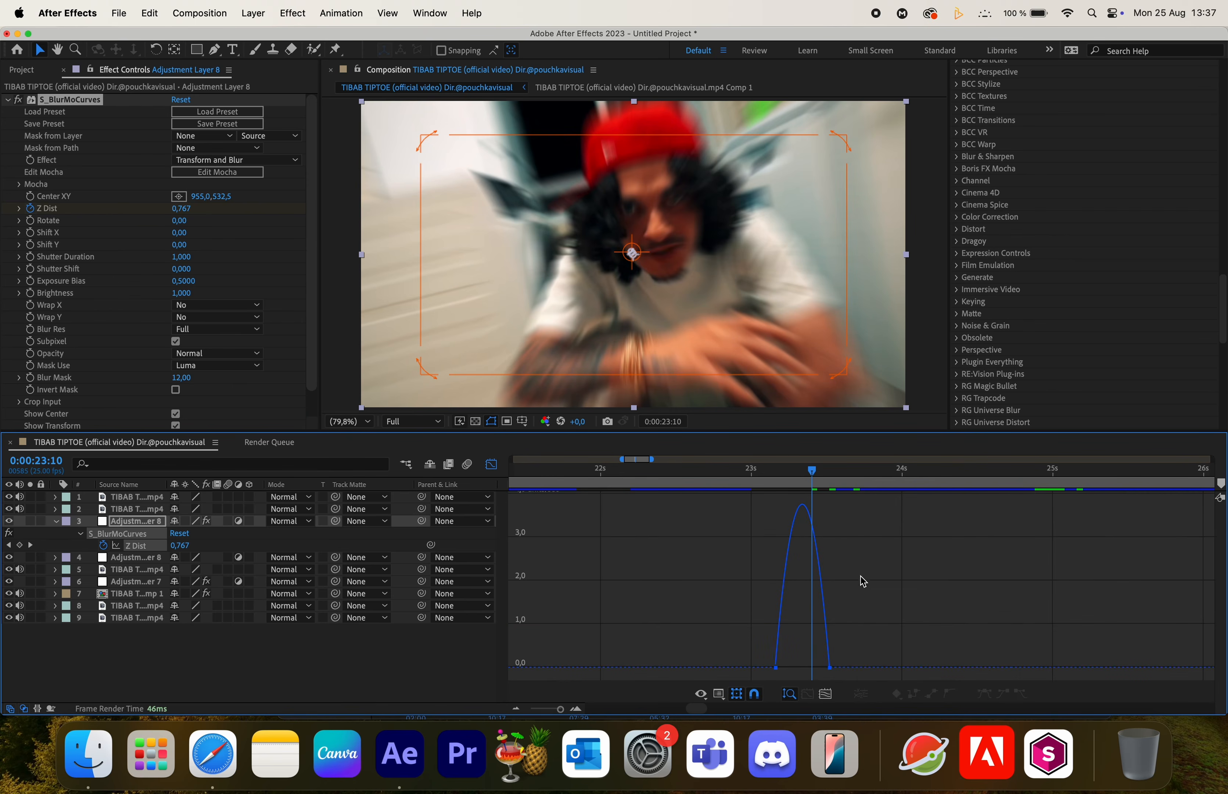
pyautogui.moveTo(743, 645); pyautogui.dragTo(650, 610)
pyautogui.click(490, 465)
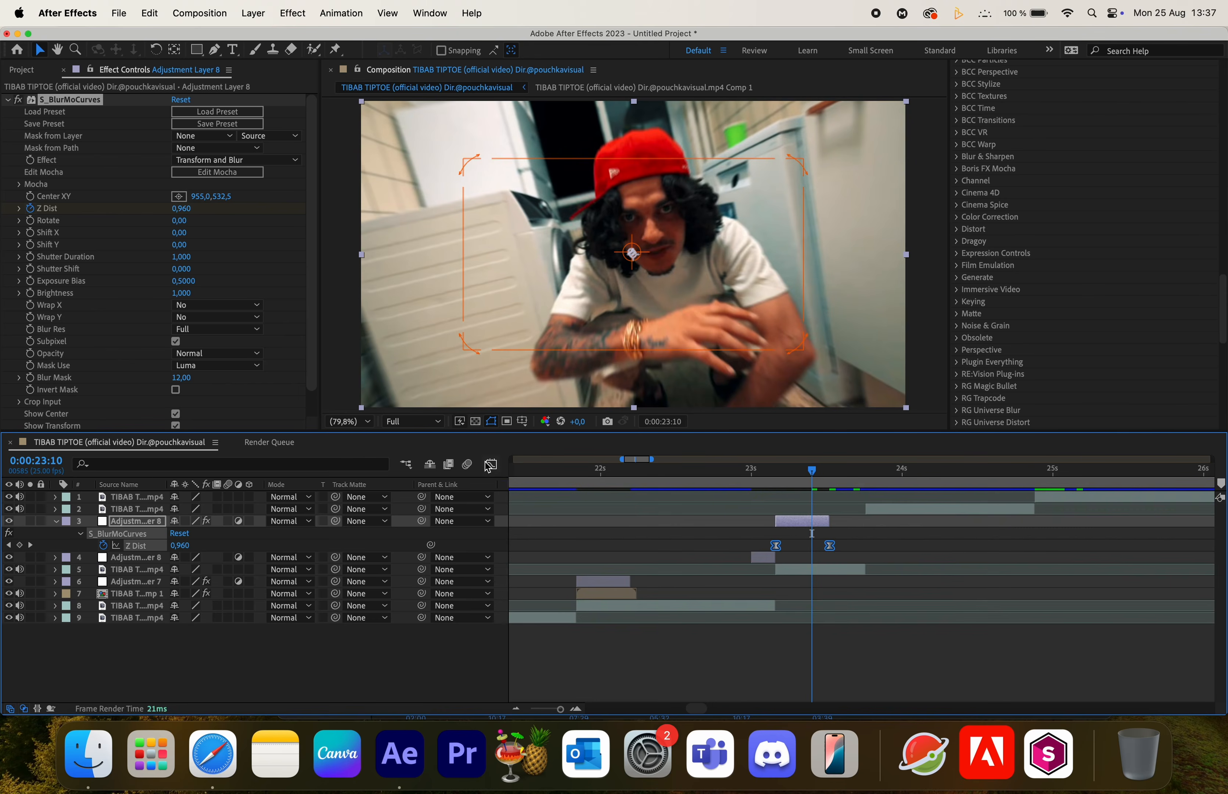
# - Apply S_BlurMoCurves to the short adjustment layer from 0:00:23:00
pyautogui.moveTo(779, 479)
pyautogui.mouseDown()
pyautogui.moveTo(825, 485)
pyautogui.moveTo(764, 493)
pyautogui.mouseUp()
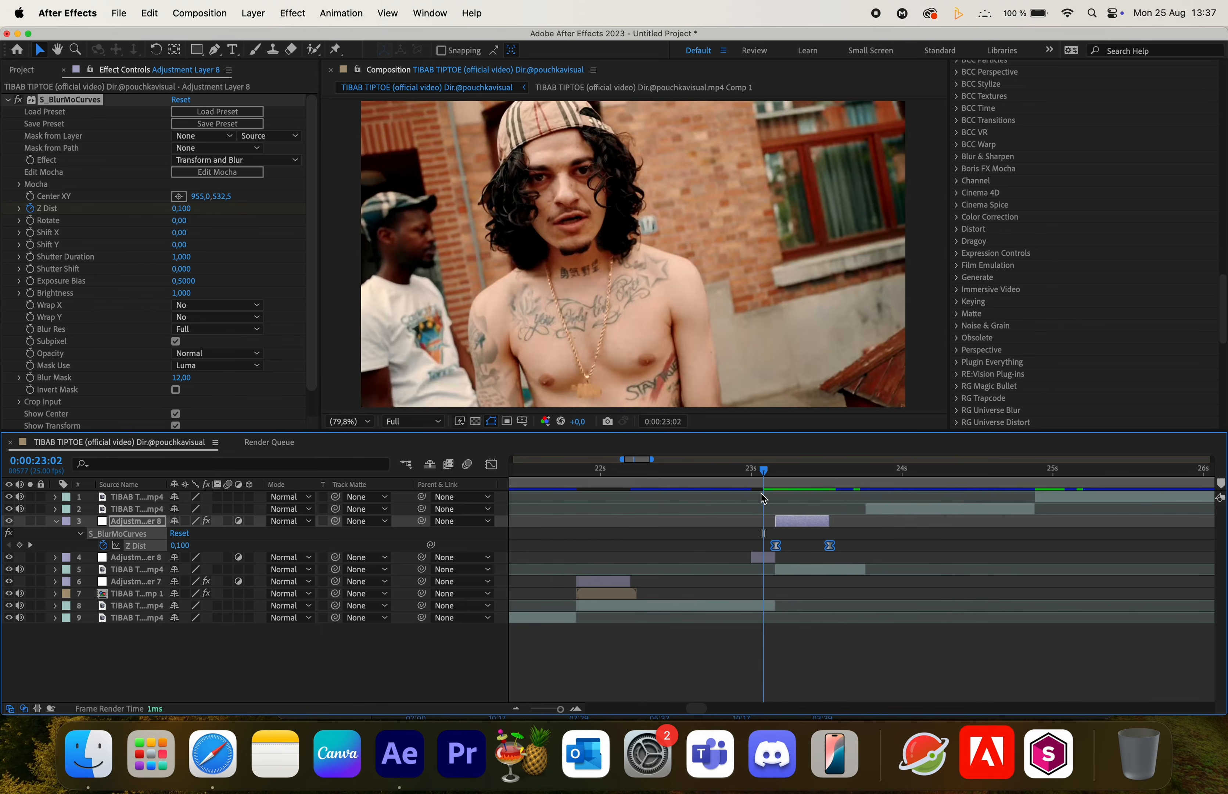
pyautogui.press('space')
pyautogui.click(751, 474)
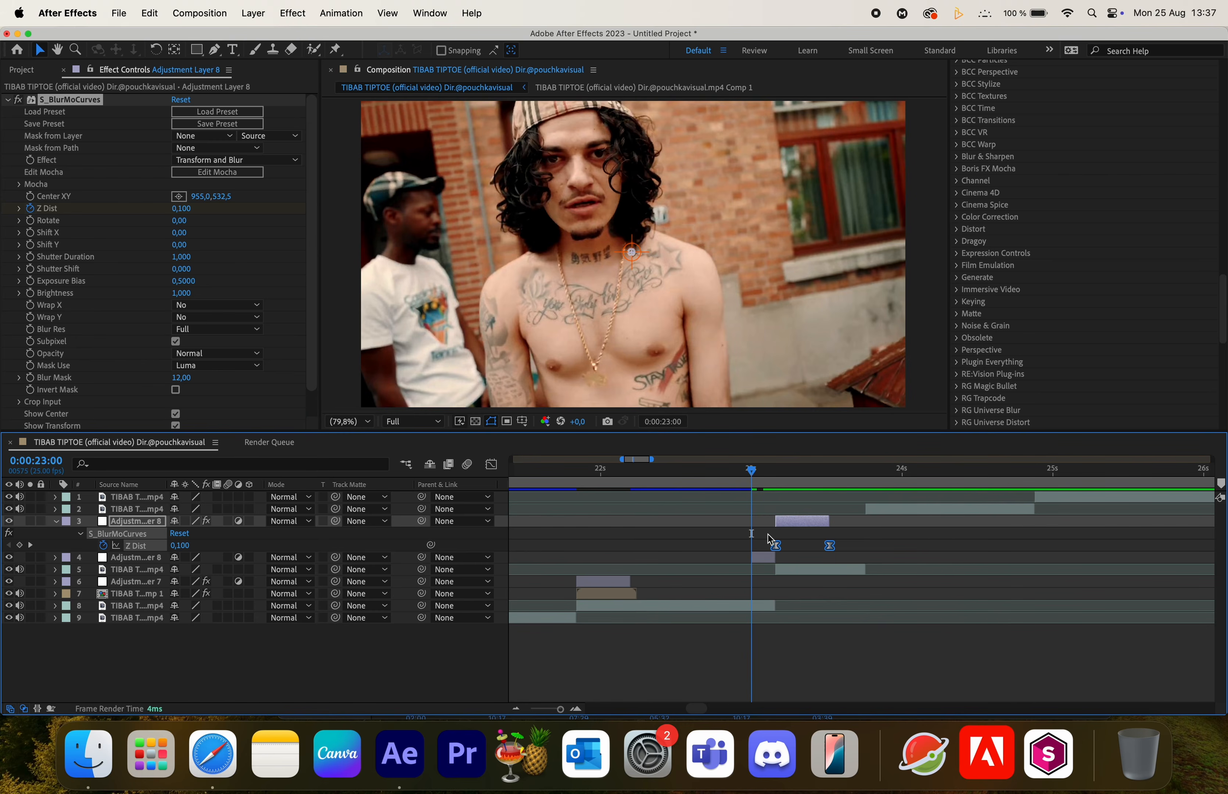
pyautogui.click(763, 556)
pyautogui.hotkey('ctrl', 'space')
pyautogui.write('curv')
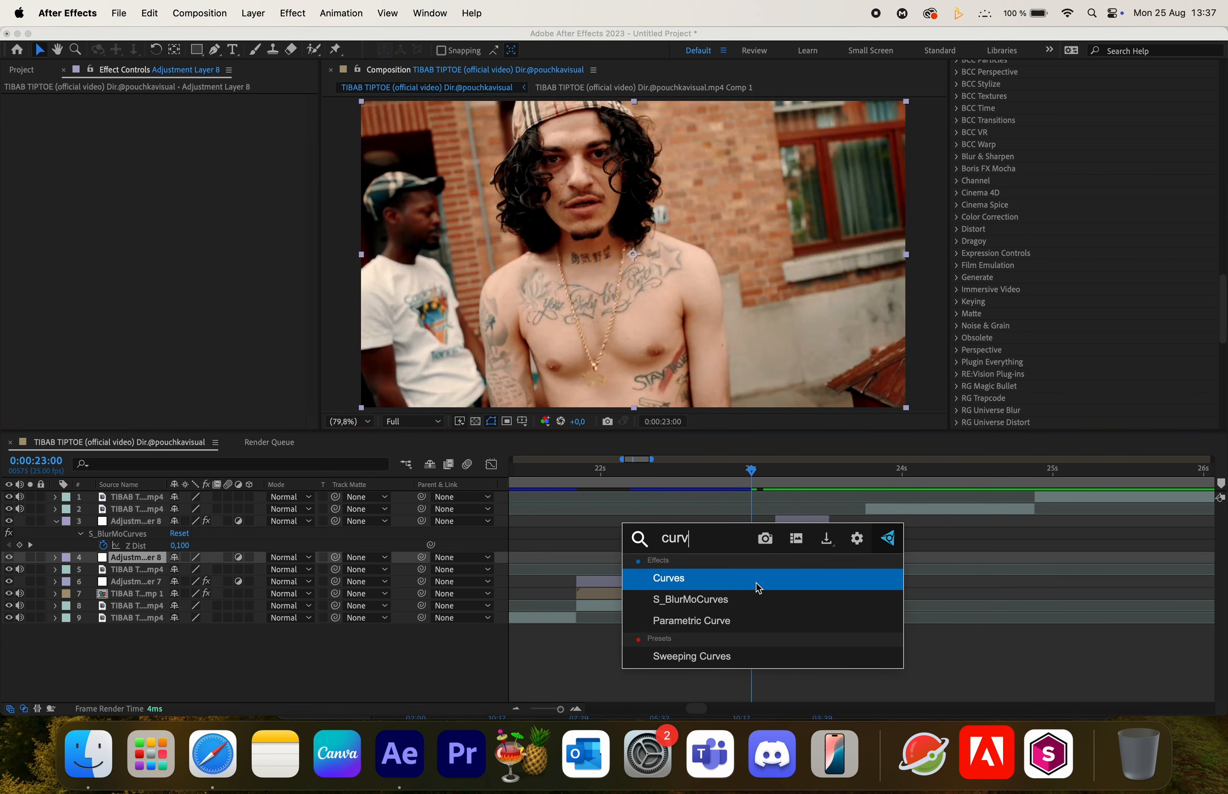
pyautogui.click(740, 599)
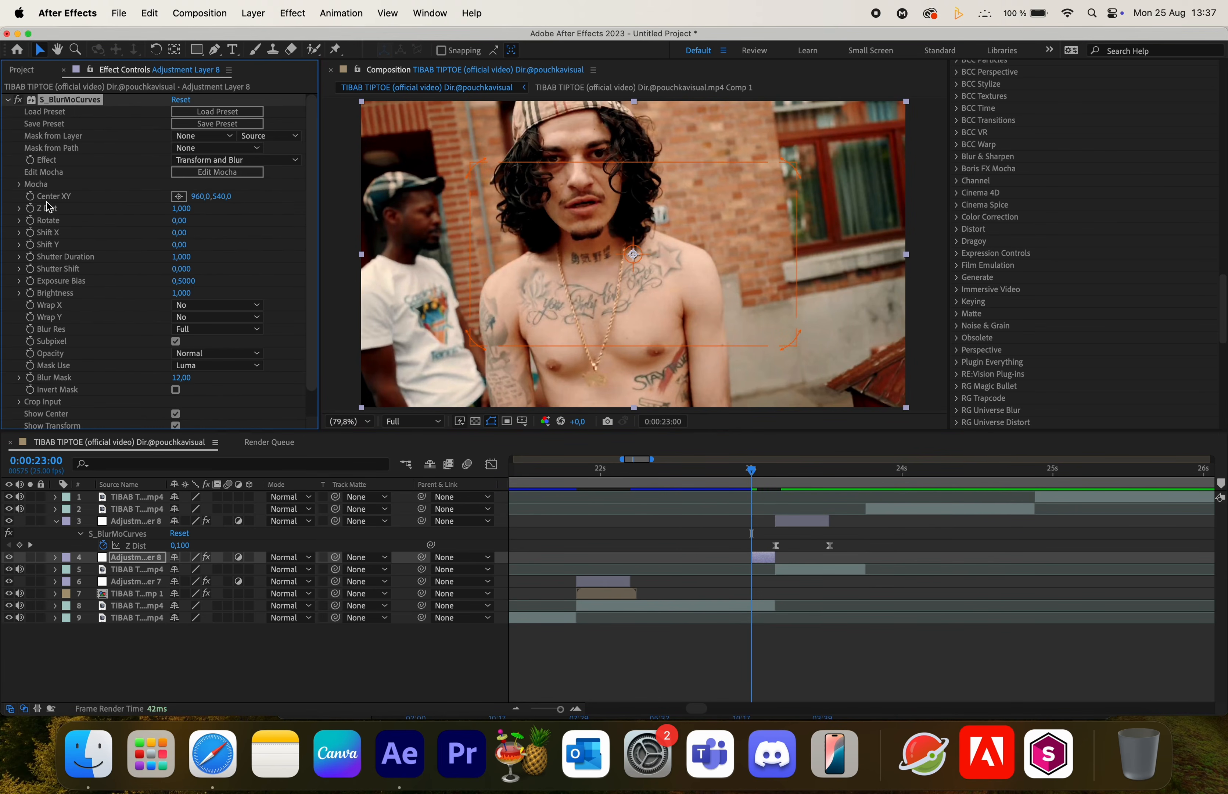
# - Set the short adjustment layer's Z Dist to 0.1 three frames later, at 0:00:23:03
pyautogui.press('super+Right')
pyautogui.press('super+Right')
pyautogui.press('super+Right')
pyautogui.press('super+Right')
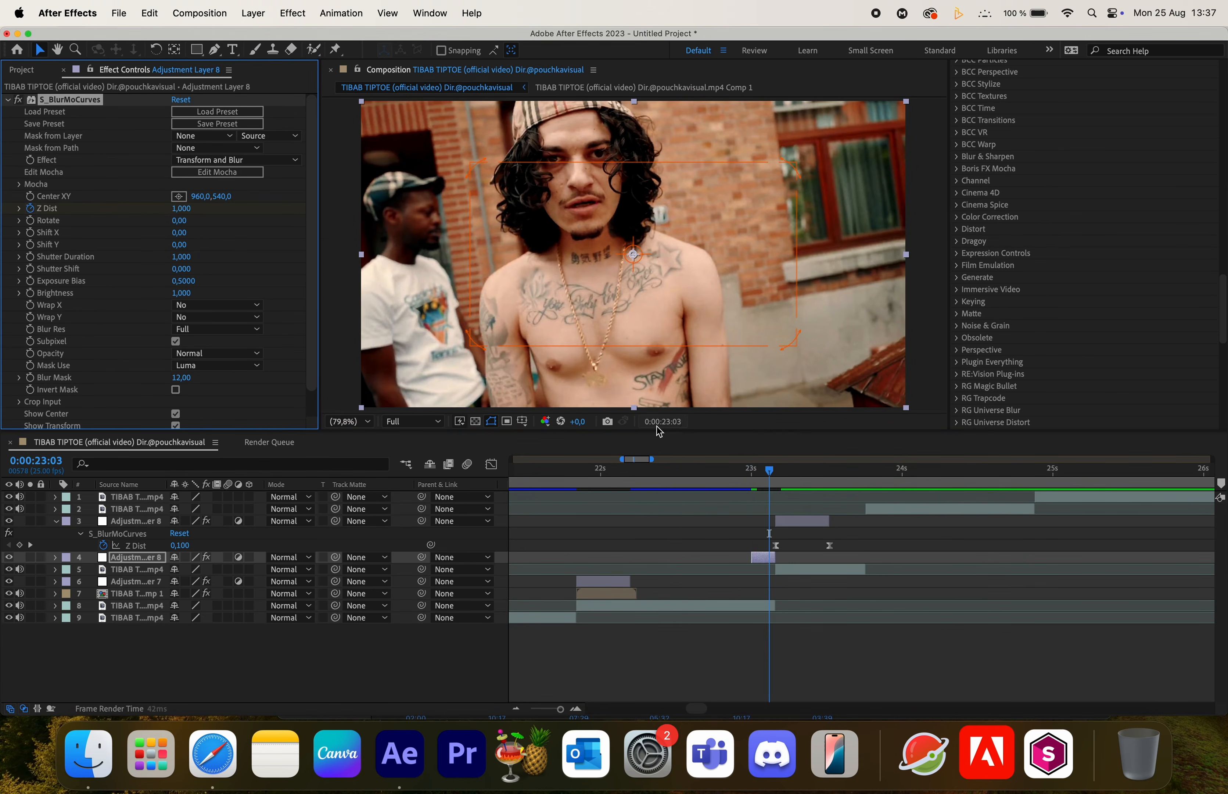
pyautogui.press('super+Left')
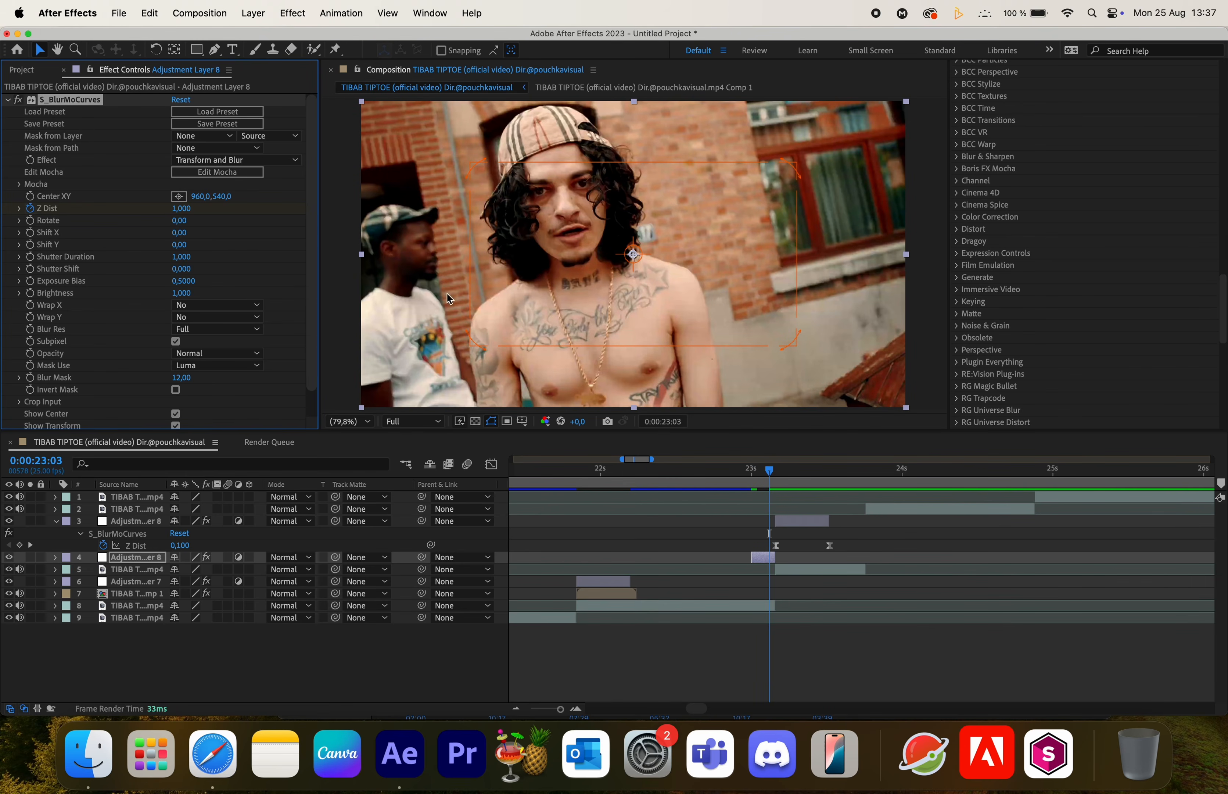
pyautogui.moveTo(181, 212); pyautogui.dragTo(133, 219)
pyautogui.click(186, 208)
pyautogui.write('0,1')
pyautogui.press('Return')
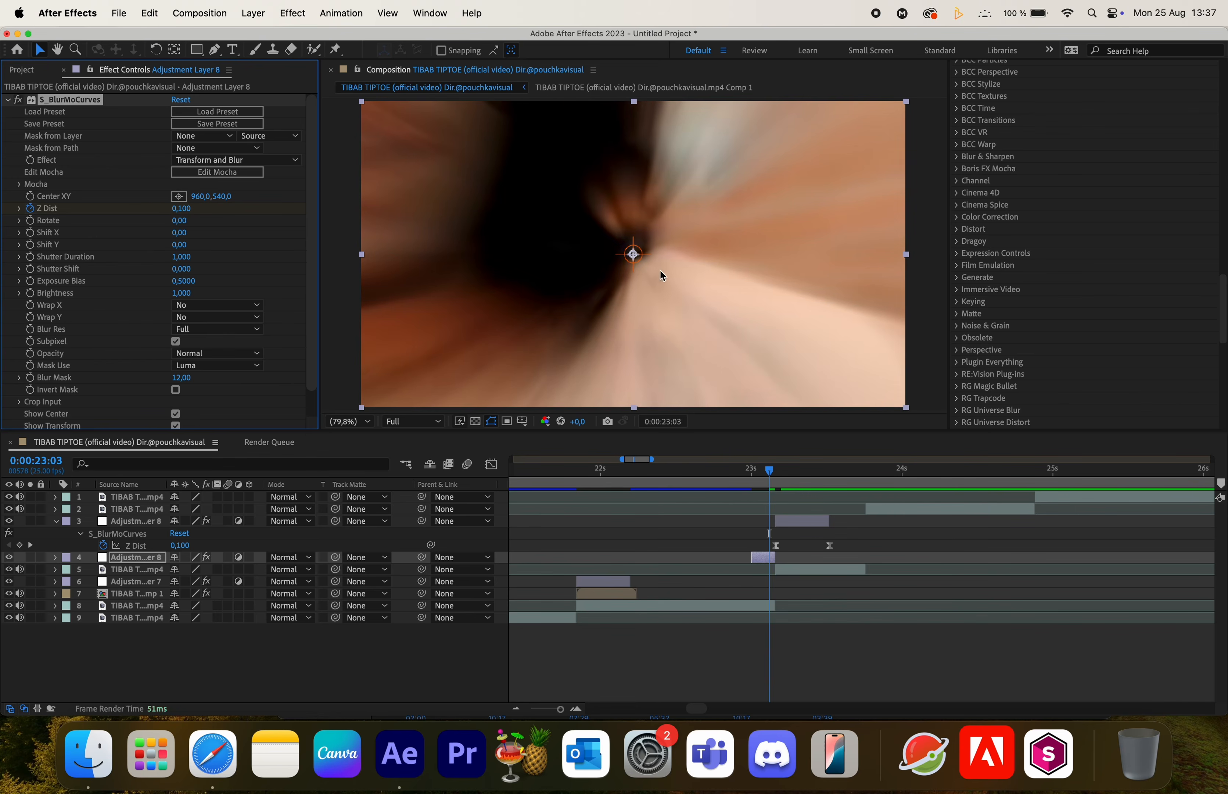
# - Drag the zoom-blur center onto the singer's face, about 729.5, 377.1
pyautogui.moveTo(644, 265); pyautogui.dragTo(579, 218)
pyautogui.click(758, 479)
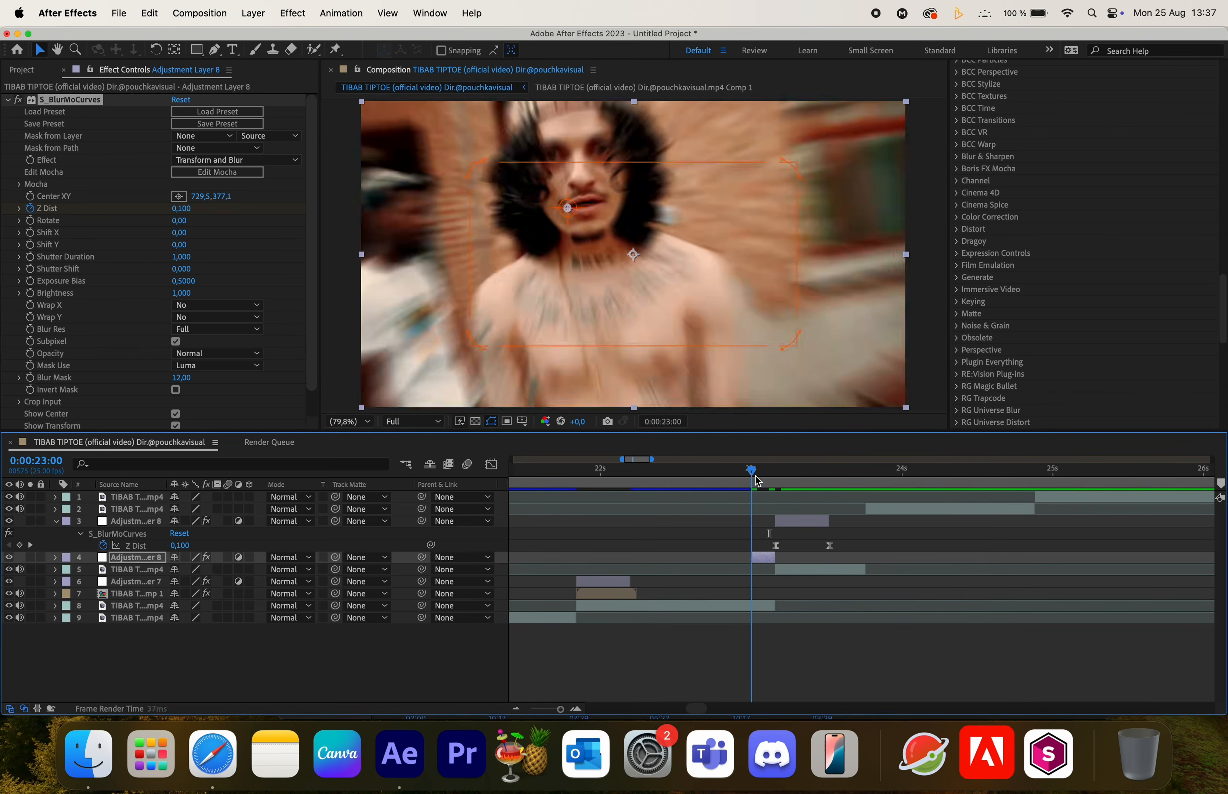
pyautogui.moveTo(764, 480); pyautogui.dragTo(772, 479)
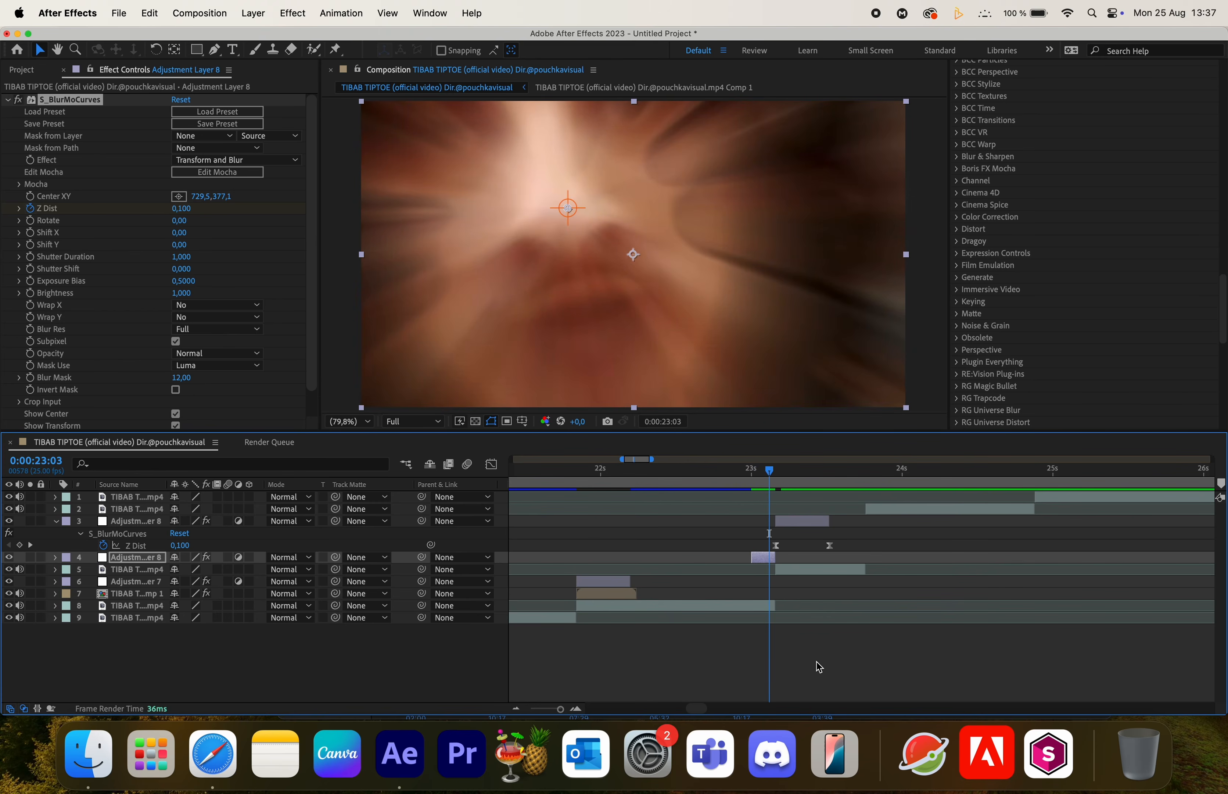
# - Apply Easy Ease to the short adjustment layer's two Z Dist keyframes
pyautogui.press('u')
pyautogui.moveTo(735, 583); pyautogui.dragTo(796, 587)
pyautogui.press('F9')
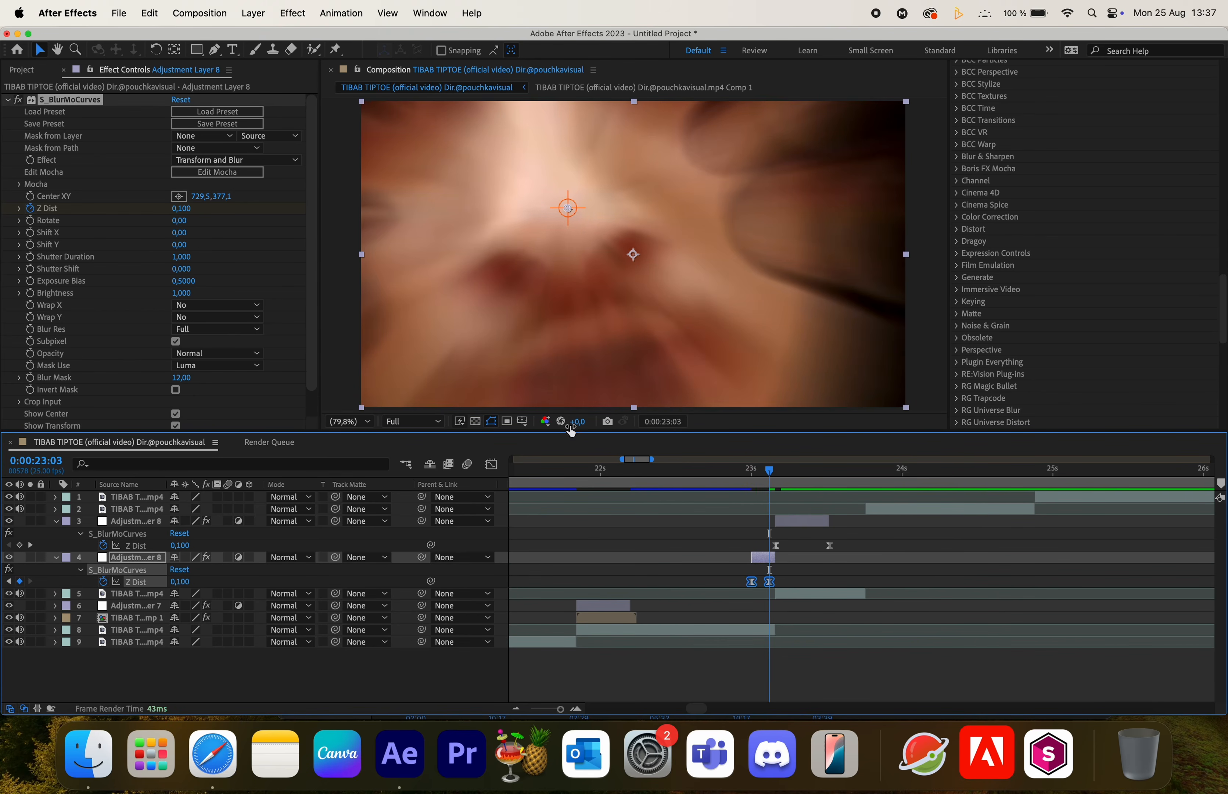
# - Try to shift the short adjustment layer's last Z Dist keyframe a few frames later
pyautogui.click(491, 463)
pyautogui.click(752, 505)
pyautogui.moveTo(757, 504); pyautogui.dragTo(776, 505)
pyautogui.click(491, 463)
pyautogui.scroll(5, 877, 612)
pyautogui.scroll(-5, 877, 613)
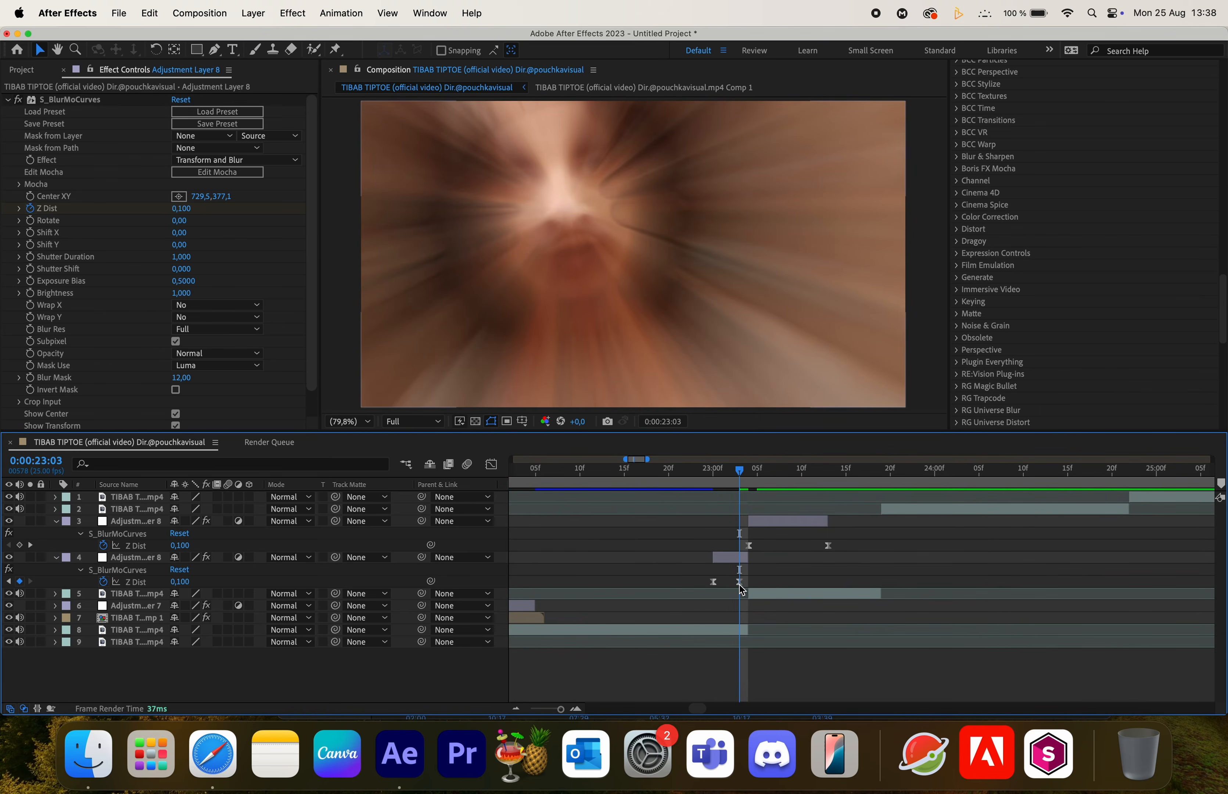
pyautogui.click(740, 583)
pyautogui.moveTo(754, 586); pyautogui.dragTo(763, 585)
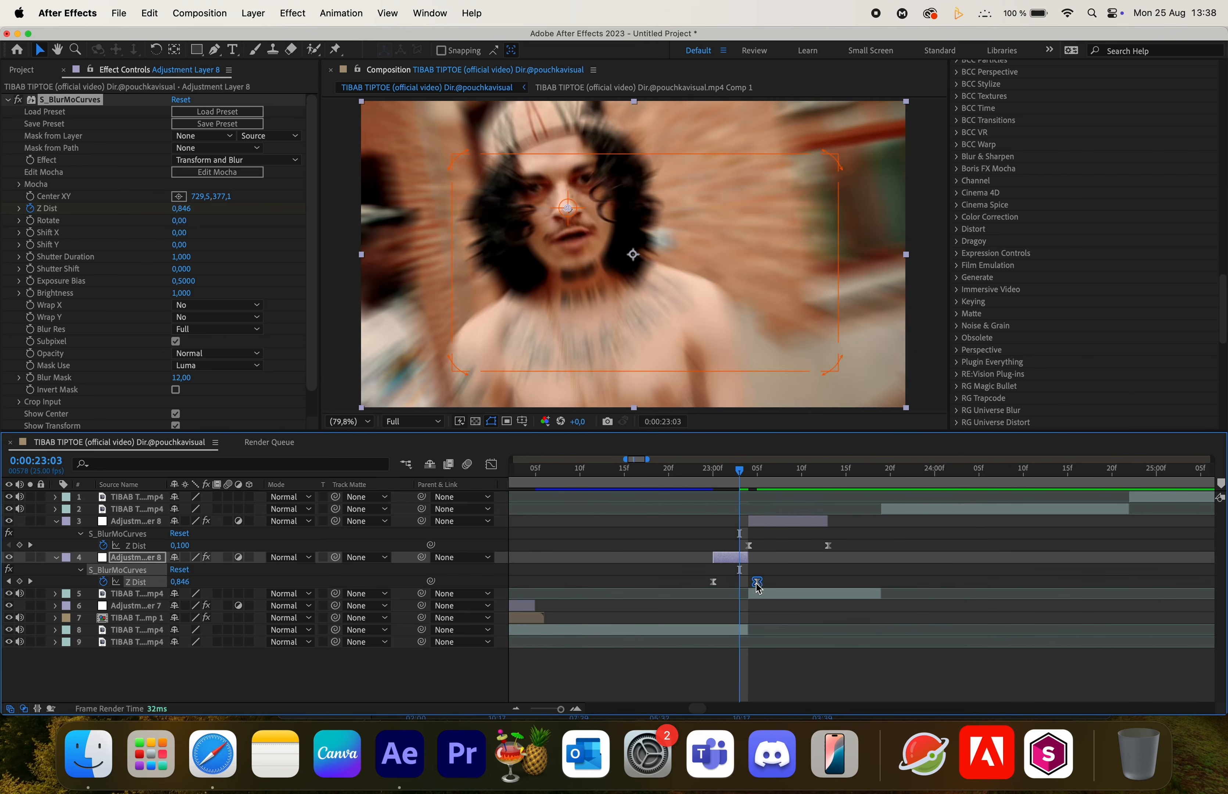
pyautogui.press('super+z')
# - Move the short adjustment layer's start and first Z Dist keyframe earlier to 0:00:22:19
pyautogui.click(720, 560)
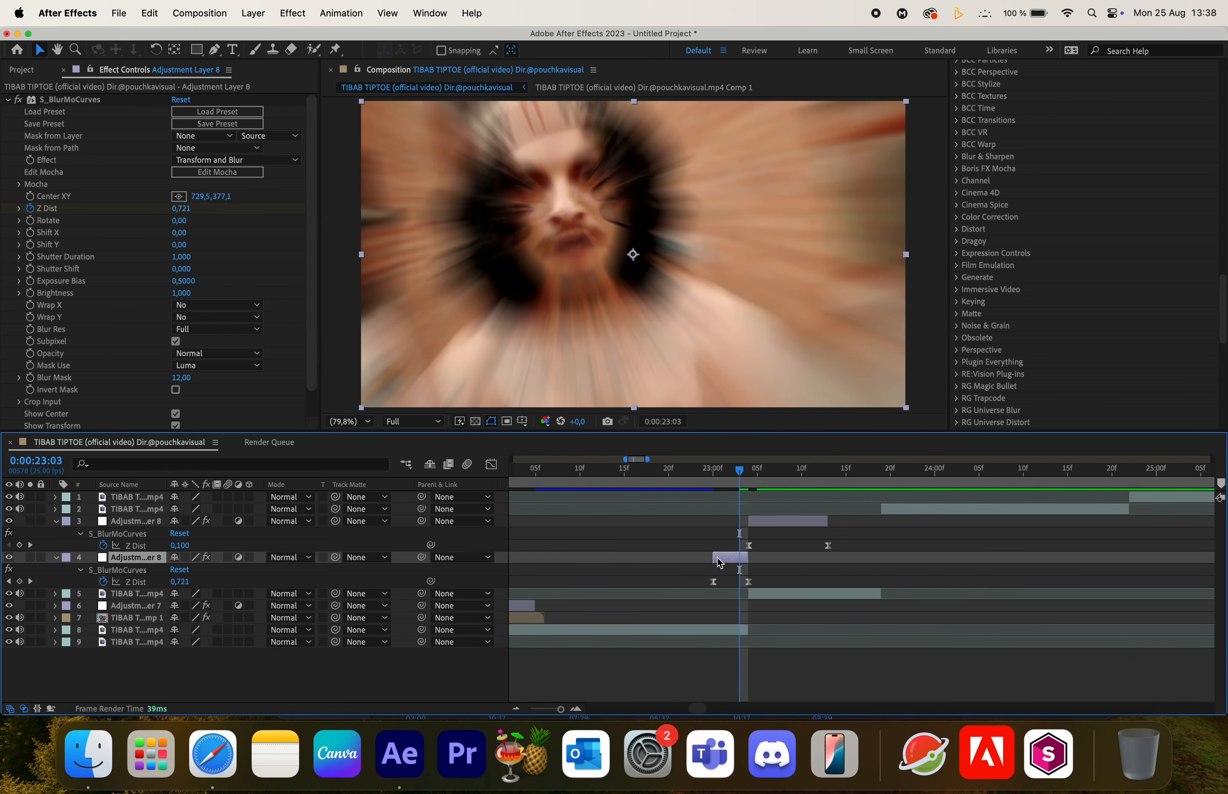
pyautogui.moveTo(708, 557); pyautogui.dragTo(695, 582)
pyautogui.click(660, 469)
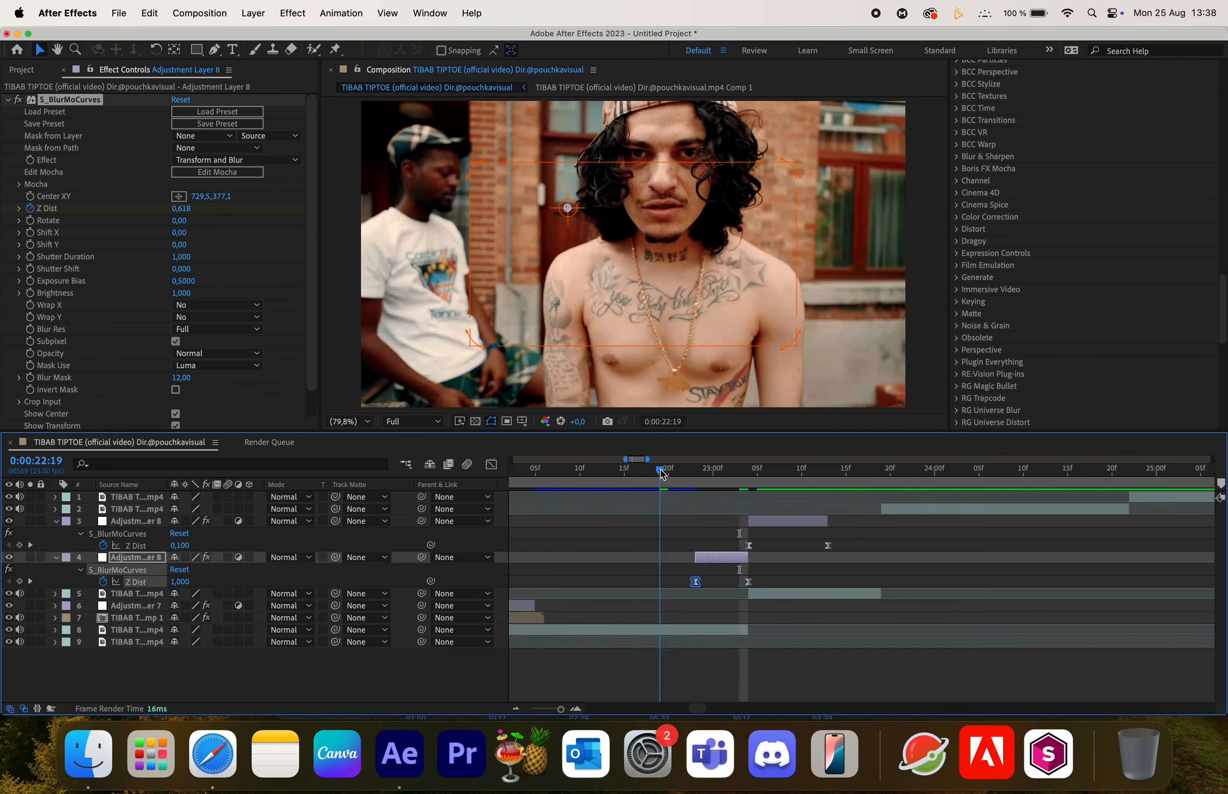
# - Preview the zoom-blur transition around 0:00:22 and collapse the adjustment layers' properties
pyautogui.press('space')
pyautogui.click(681, 472)
pyautogui.moveTo(683, 478); pyautogui.dragTo(678, 511)
pyautogui.press('space')
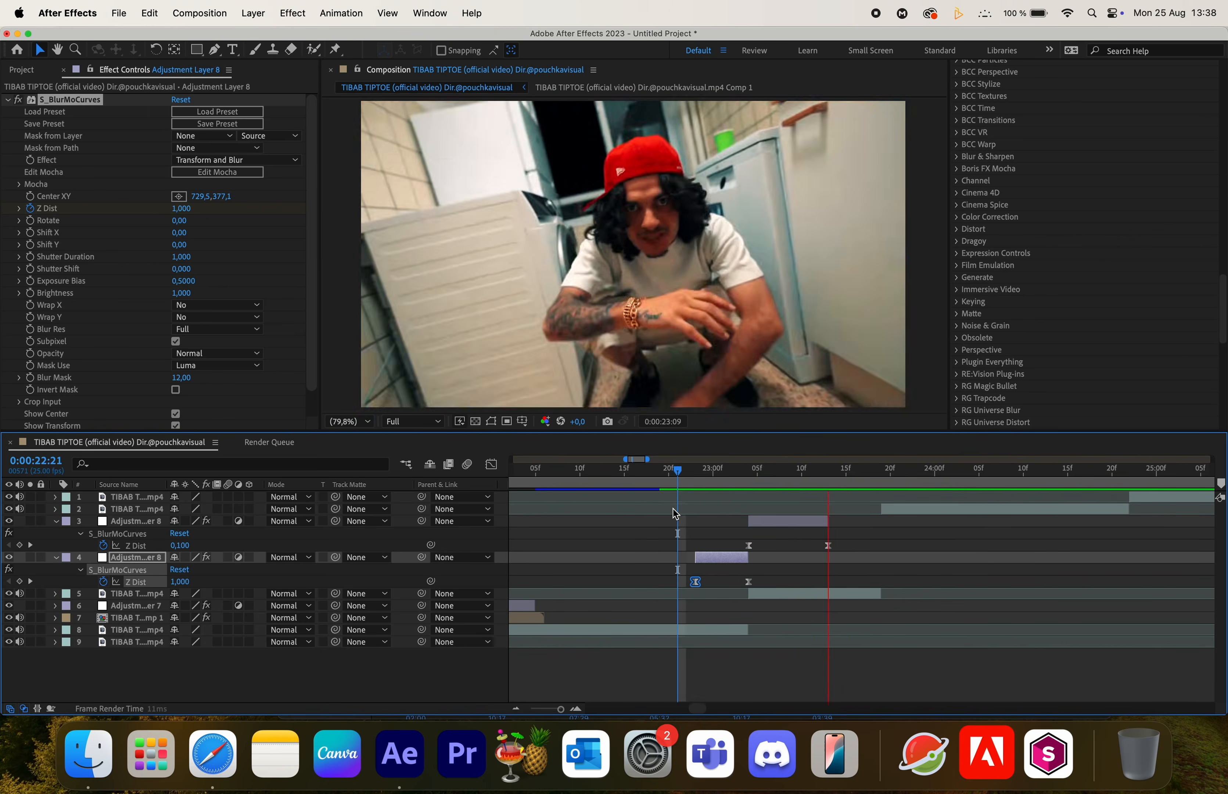
pyautogui.click(680, 473)
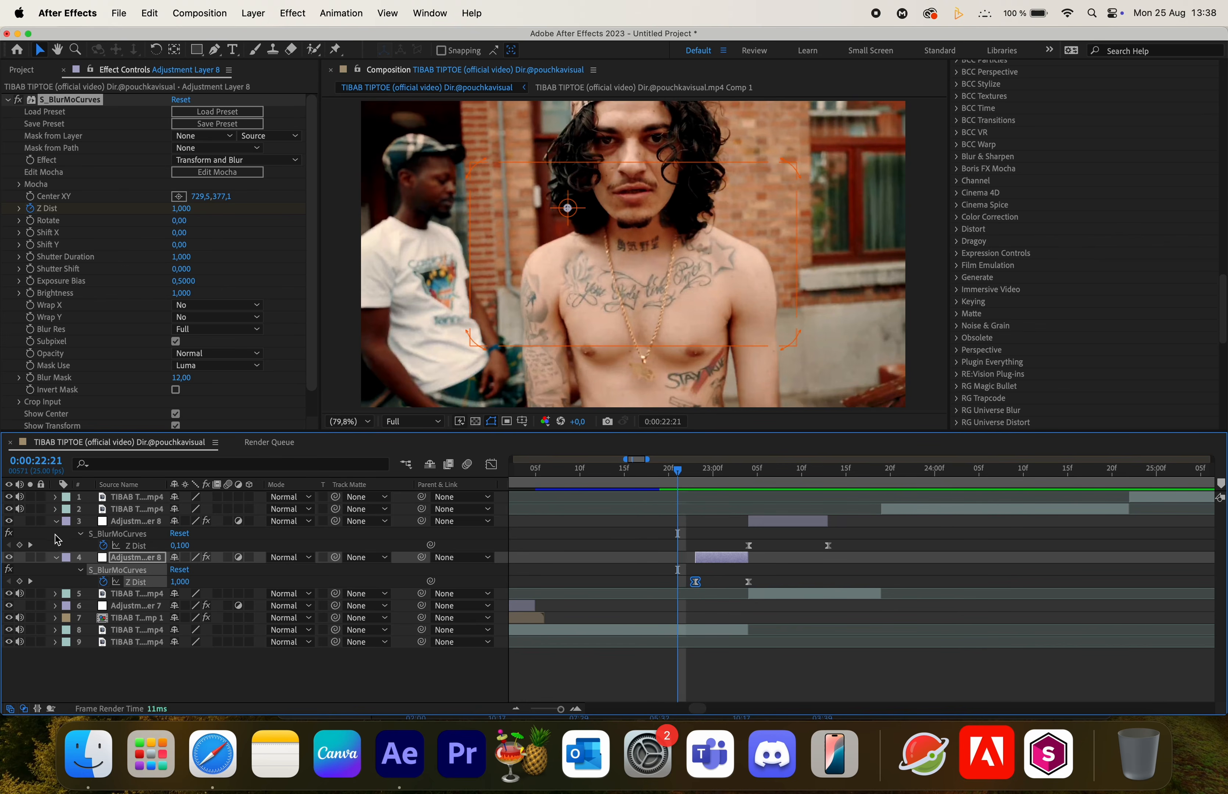
pyautogui.click(55, 521)
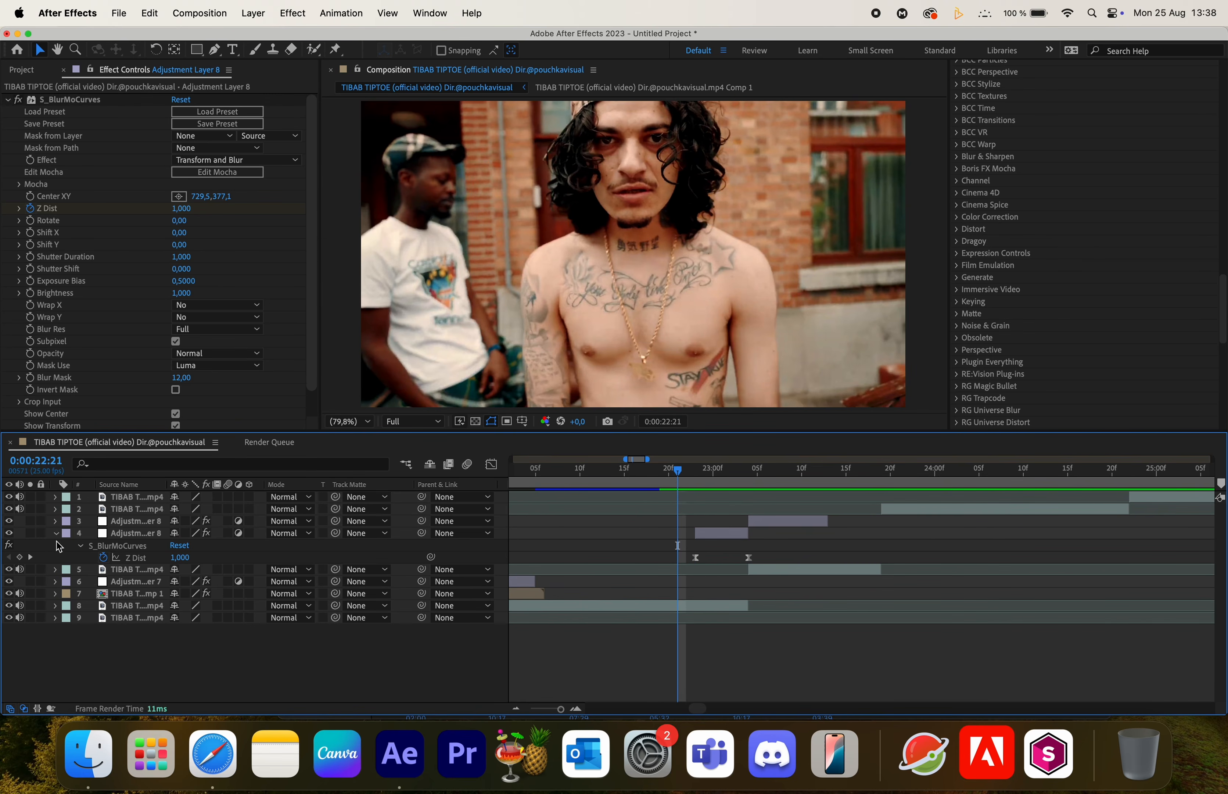
pyautogui.click(54, 534)
pyautogui.click(632, 476)
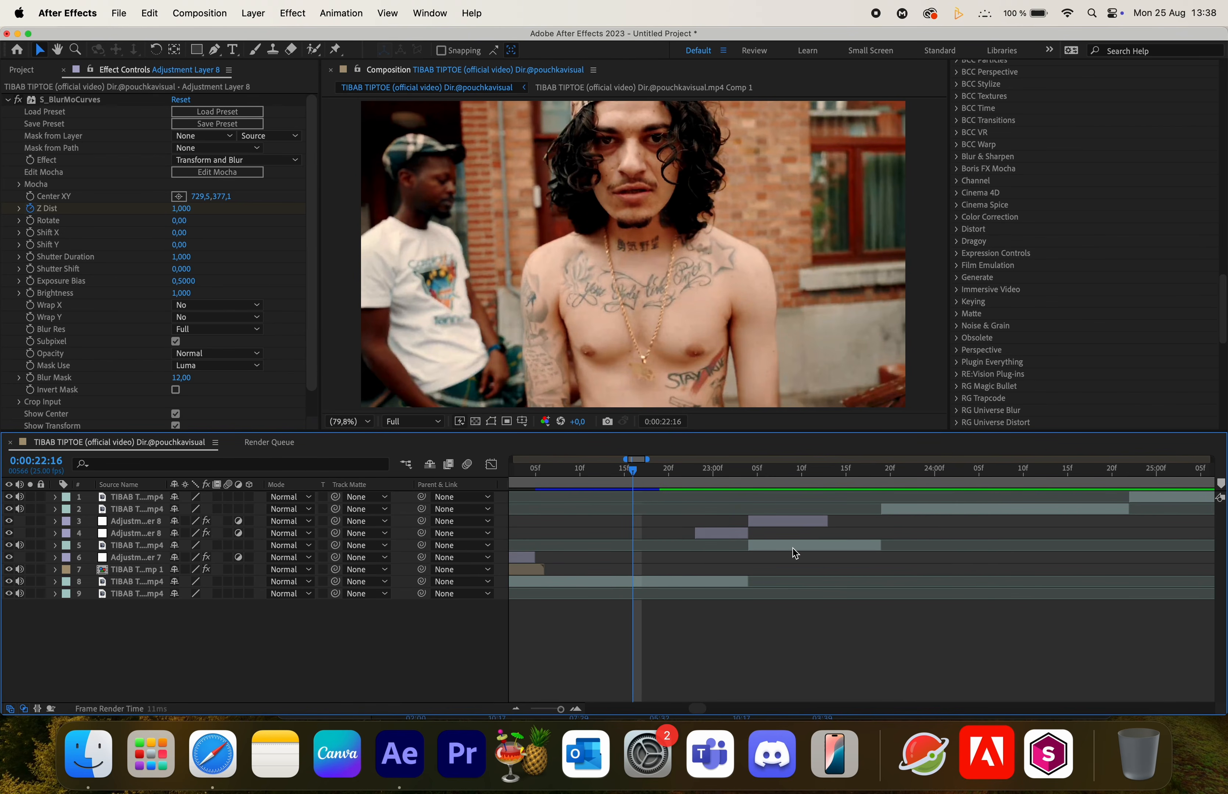
pyautogui.press('space')
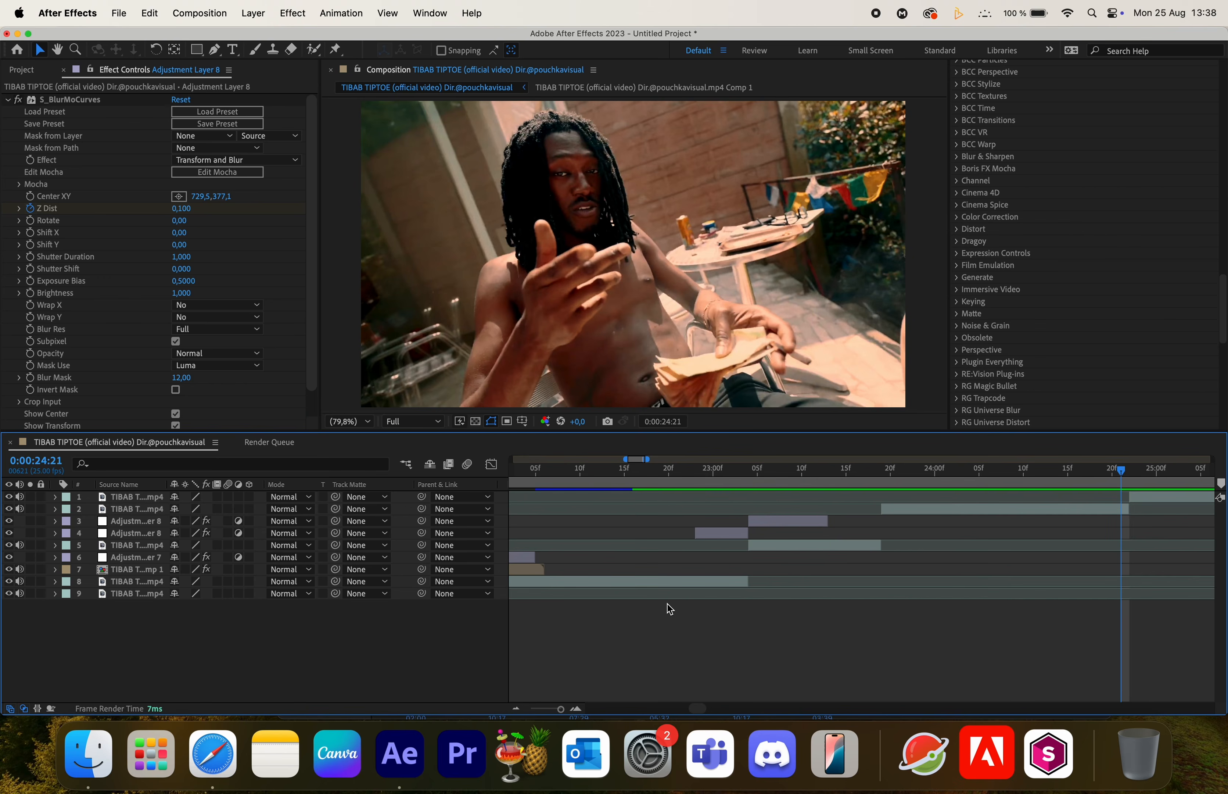
# - Add a new adjustment layer and split it at the 0:00:24:22 cut
pyautogui.moveTo(1132, 471); pyautogui.dragTo(1129, 482)
pyautogui.rightClick(812, 523)
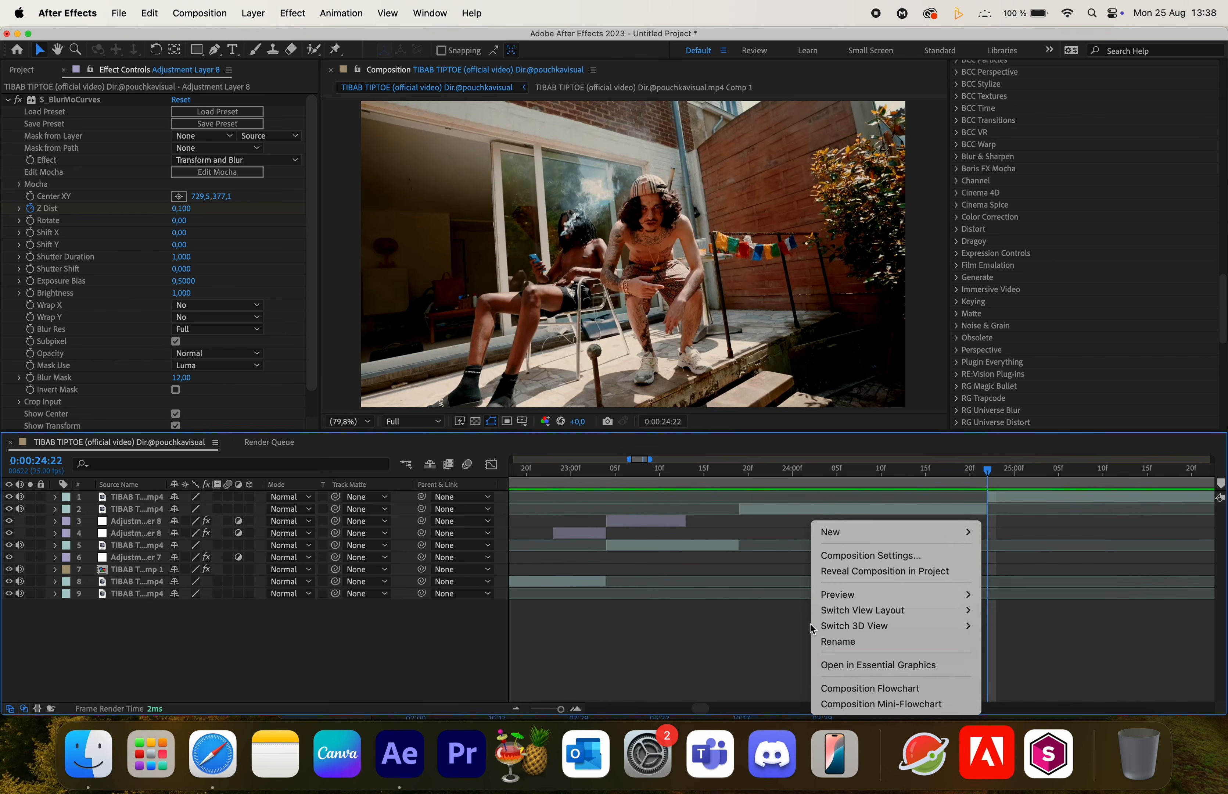
pyautogui.moveTo(971, 531)
pyautogui.click(1056, 658)
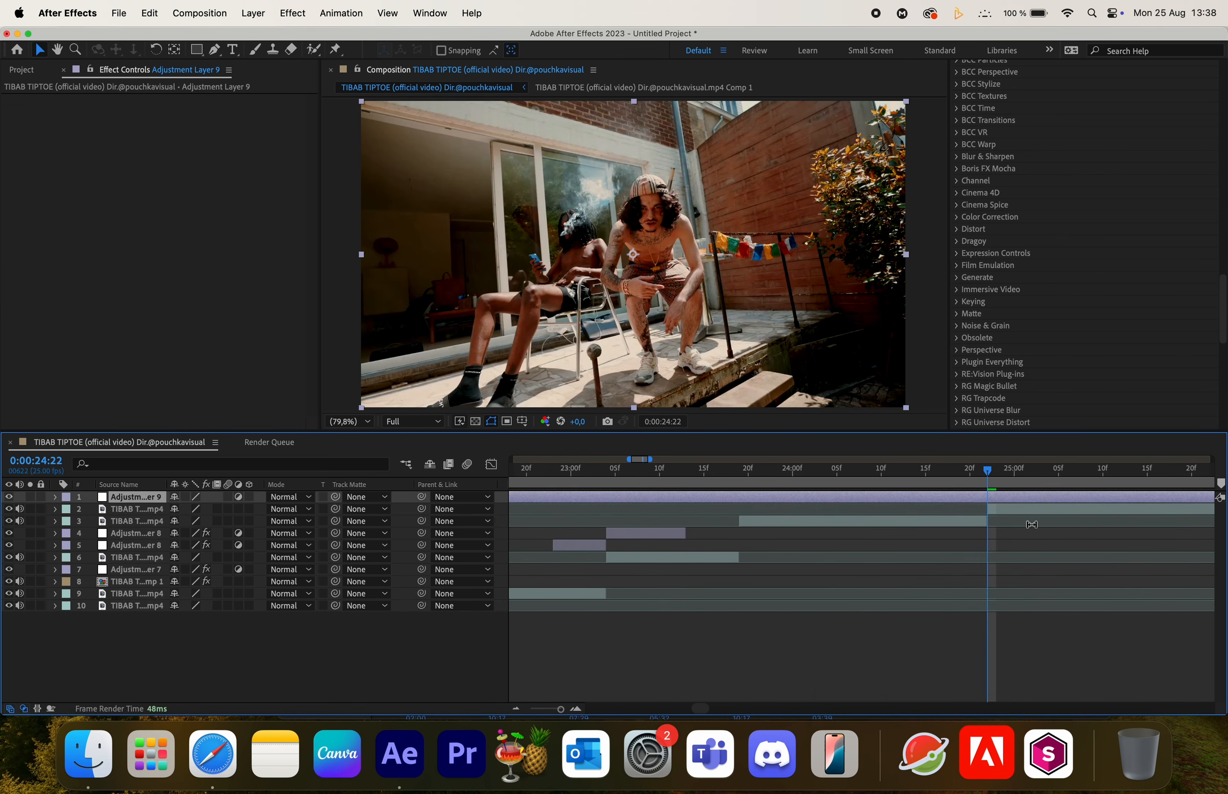
pyautogui.press('super+shift+d')
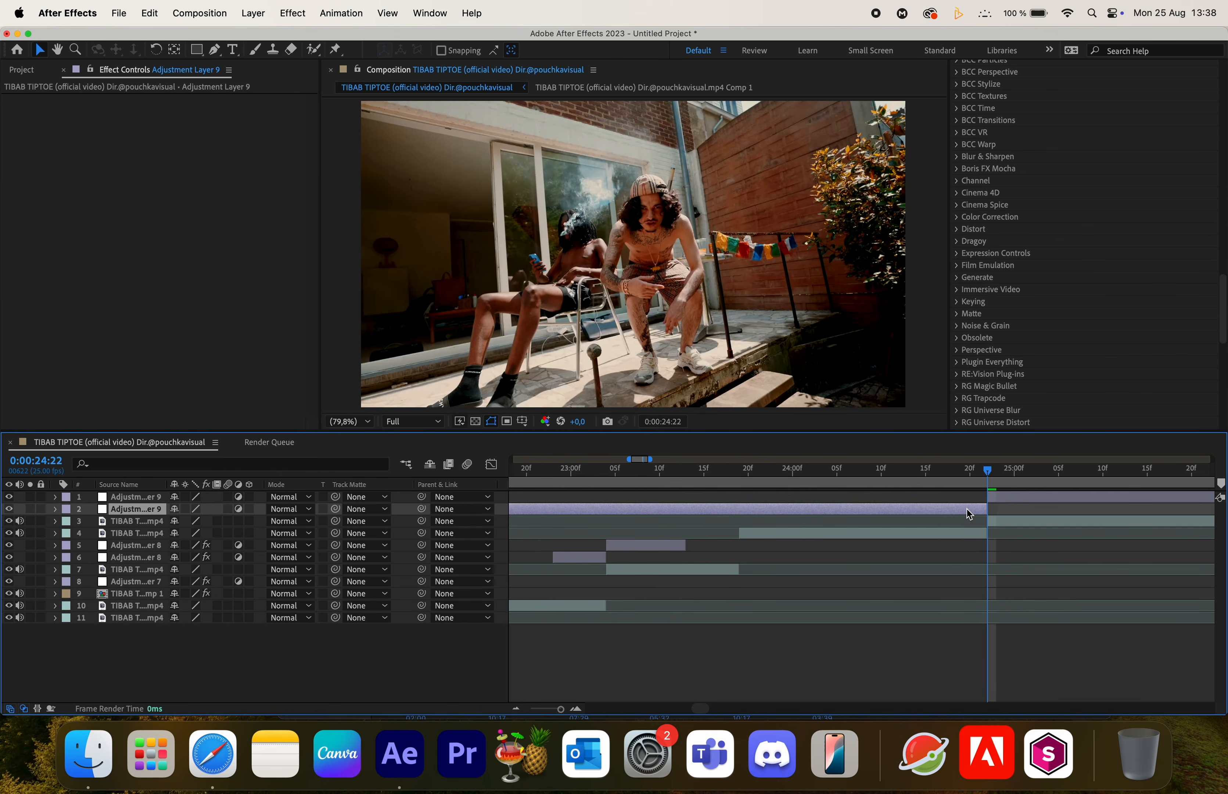
# - Split the later adjustment piece at 0:00:25:06 and delete the remainder
pyautogui.click(1005, 499)
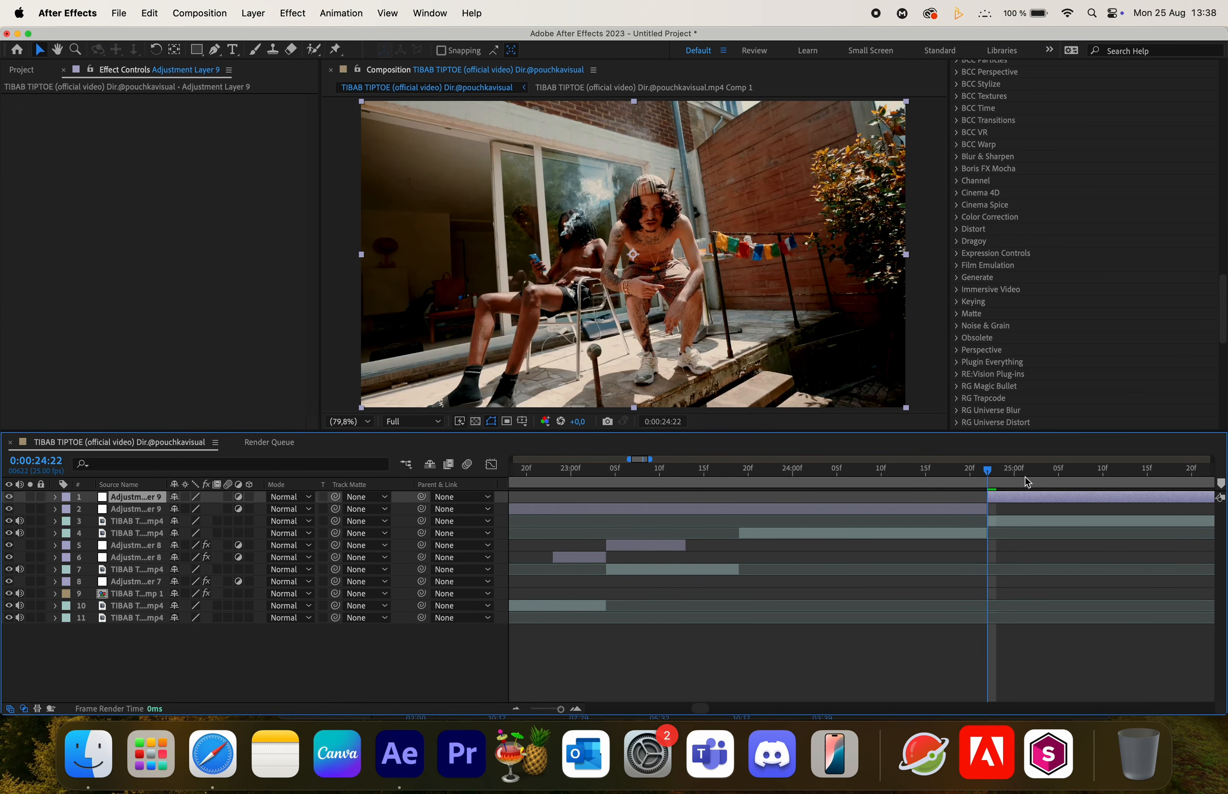
pyautogui.press('super+Right')
pyautogui.press('super+Right')
pyautogui.press('super+Right')
pyautogui.press('super+Right')
pyautogui.press('super+Right')
pyautogui.press('super+Right')
pyautogui.press('super+Right')
pyautogui.press('super+Right')
pyautogui.press('super+Right')
pyautogui.press('super+shift+d')
pyautogui.press('Delete')
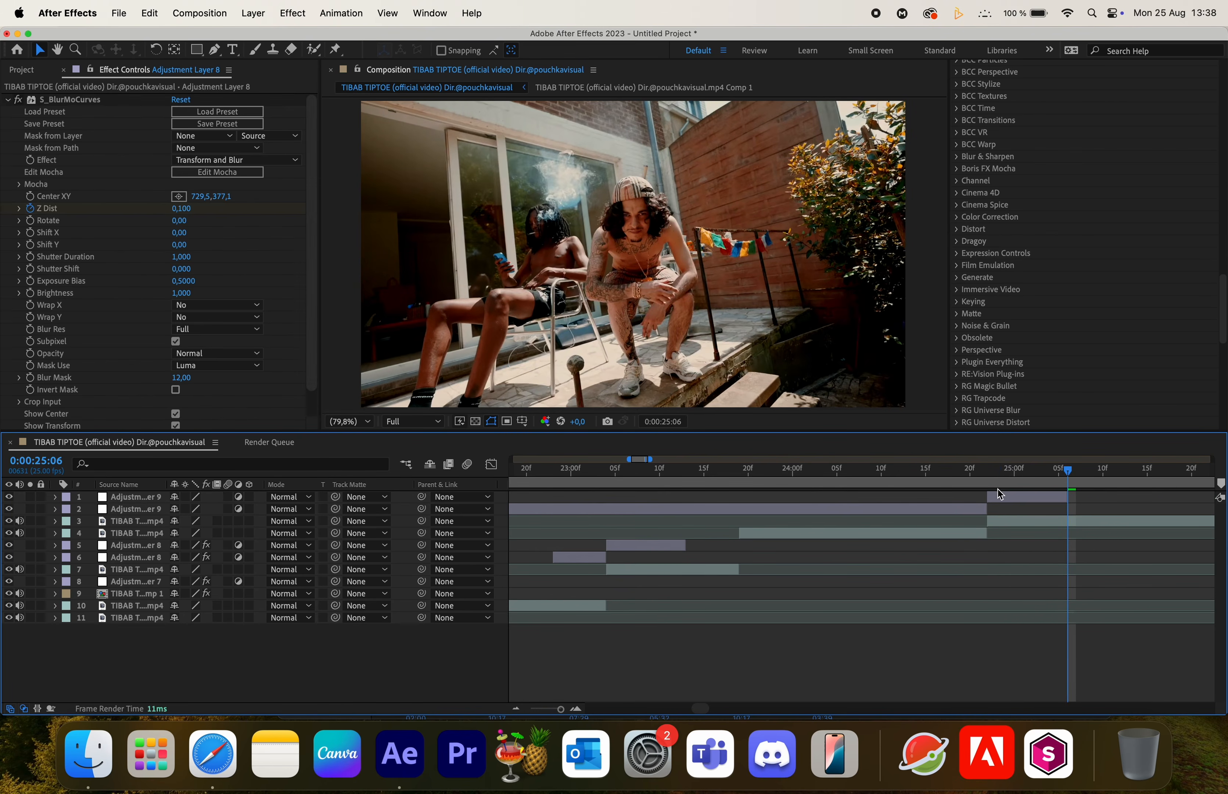
# - Split the earlier adjustment piece at 0:00:24:18 and delete the part before it
pyautogui.press('super+Left')
pyautogui.press('super+Left')
pyautogui.press('super+Left')
pyautogui.press('super+Left')
pyautogui.press('super+Left')
pyautogui.press('super+Left')
pyautogui.press('super+Left')
pyautogui.press('super+Left')
pyautogui.press('super+Left')
pyautogui.press('super+Left')
pyautogui.press('super+Left')
pyautogui.press('super+Left')
pyautogui.press('super+Left')
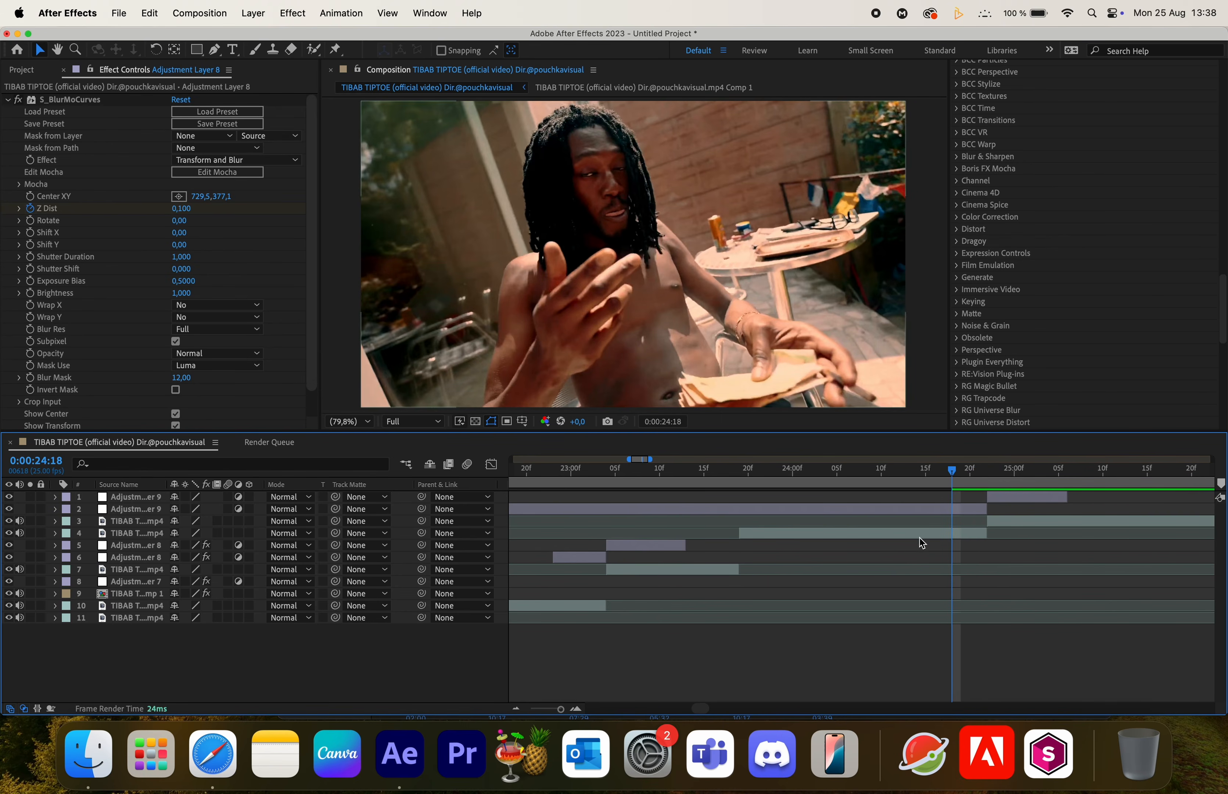
pyautogui.click(923, 507)
pyautogui.press('super+shift+d')
pyautogui.click(933, 523)
pyautogui.press('Delete')
# - Apply the 44-Distort Zoom Out 1st preset to the adjustment layer ending at the cut
pyautogui.click(992, 499)
pyautogui.moveTo(992, 478); pyautogui.dragTo(951, 476)
pyautogui.click(972, 515)
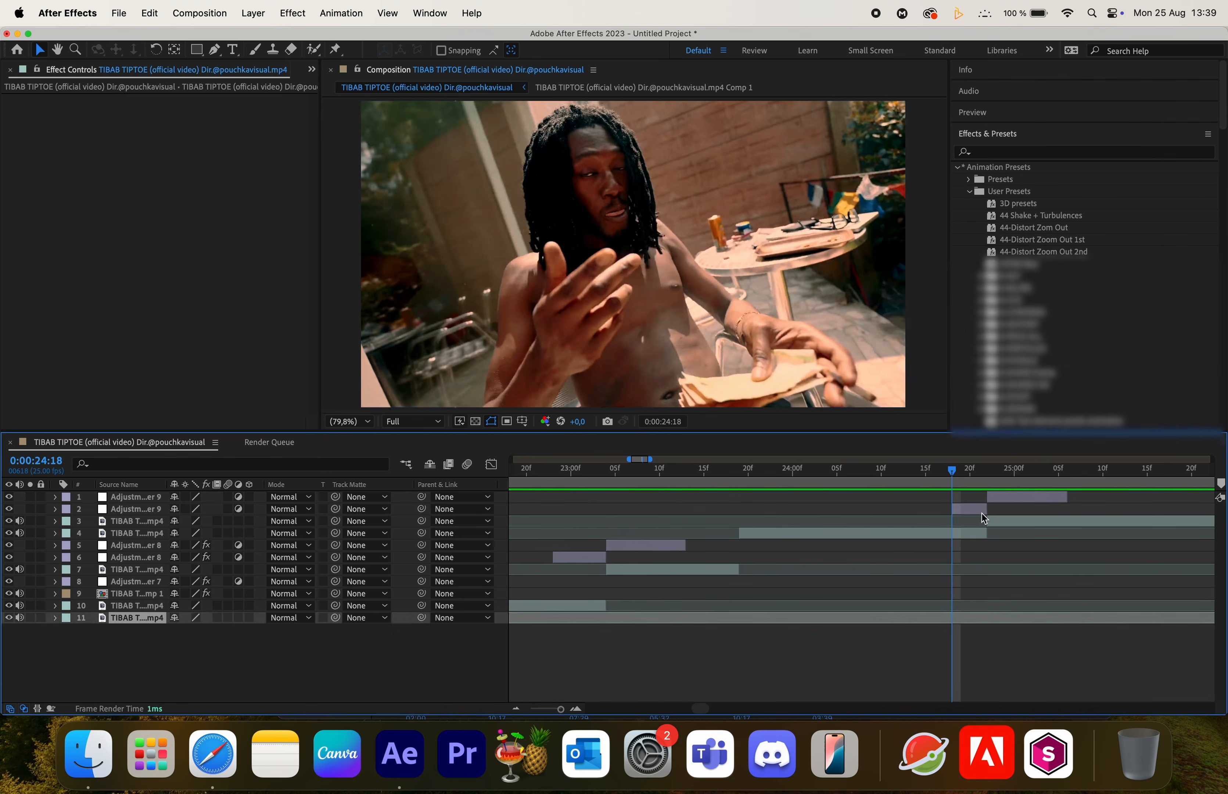
pyautogui.click(980, 510)
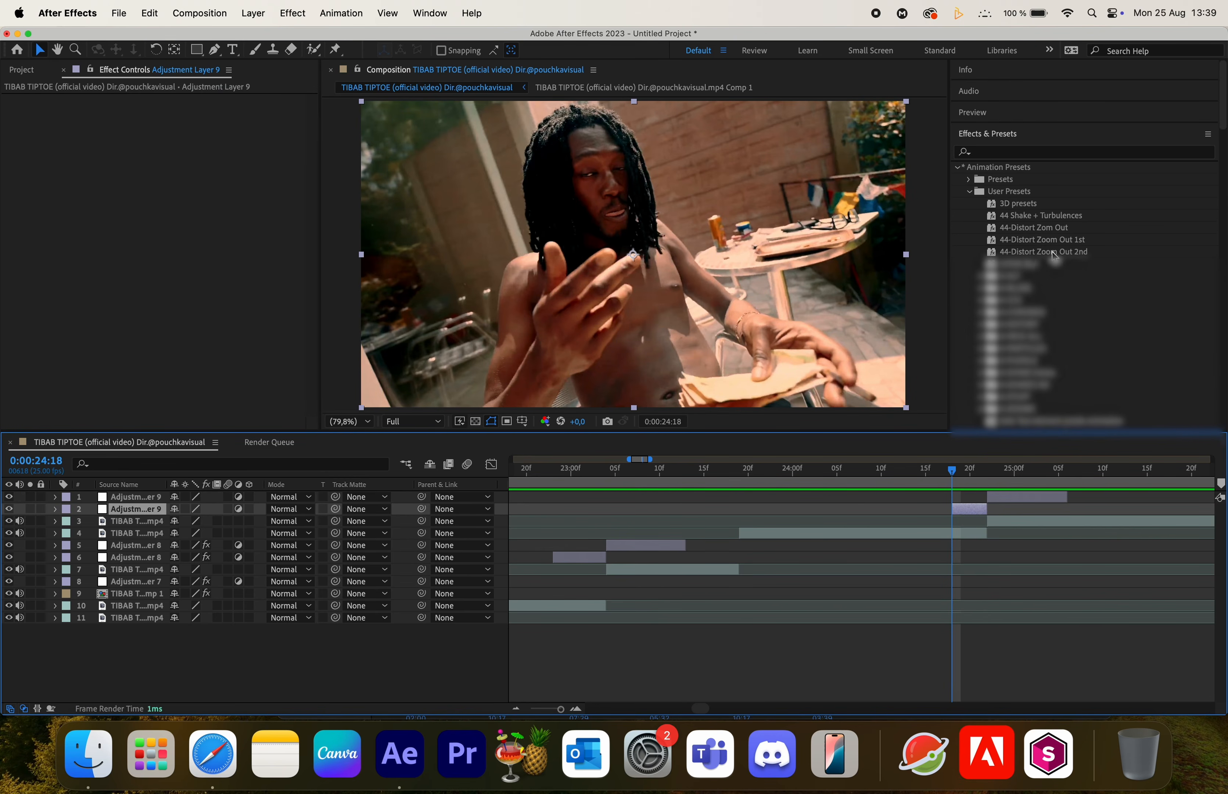
pyautogui.moveTo(1070, 243); pyautogui.dragTo(963, 513)
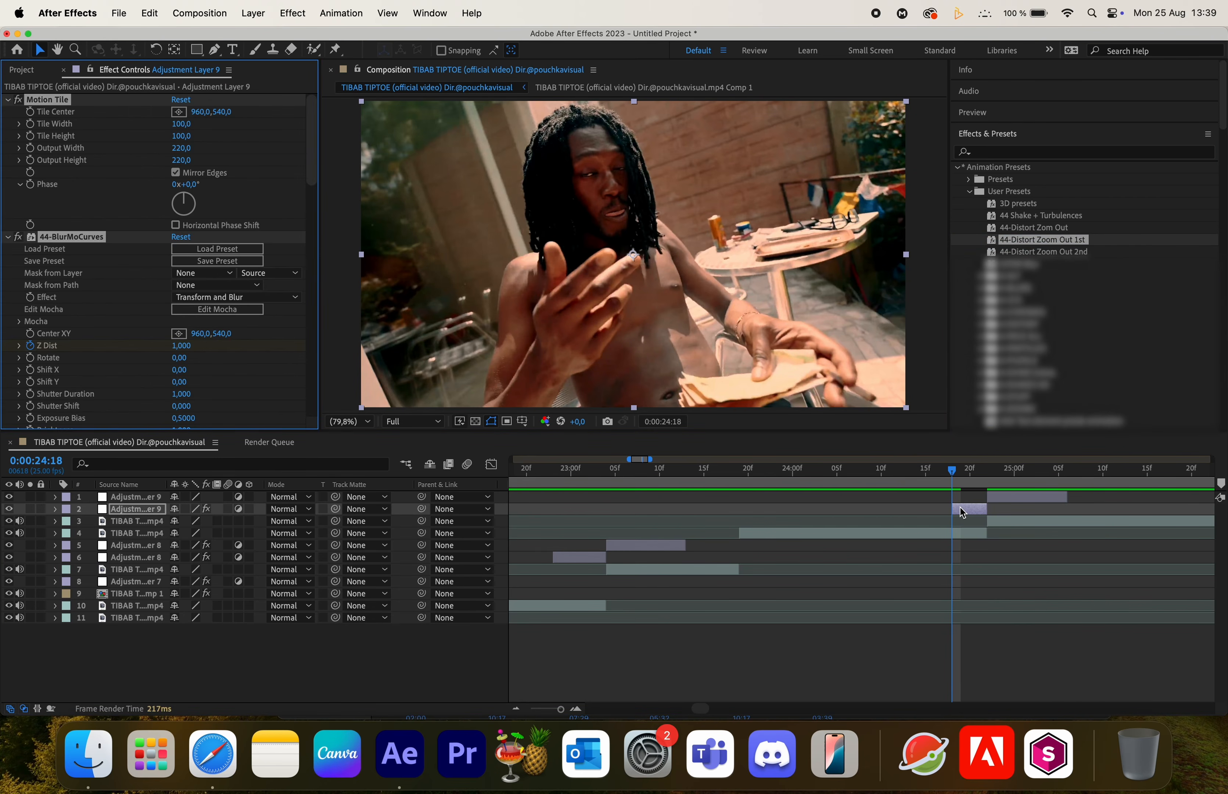
# - Apply the 44-Distort Zoom Out 2nd preset to the adjustment layer after the cut, extending it to about 0:00:25:17
pyautogui.press('u')
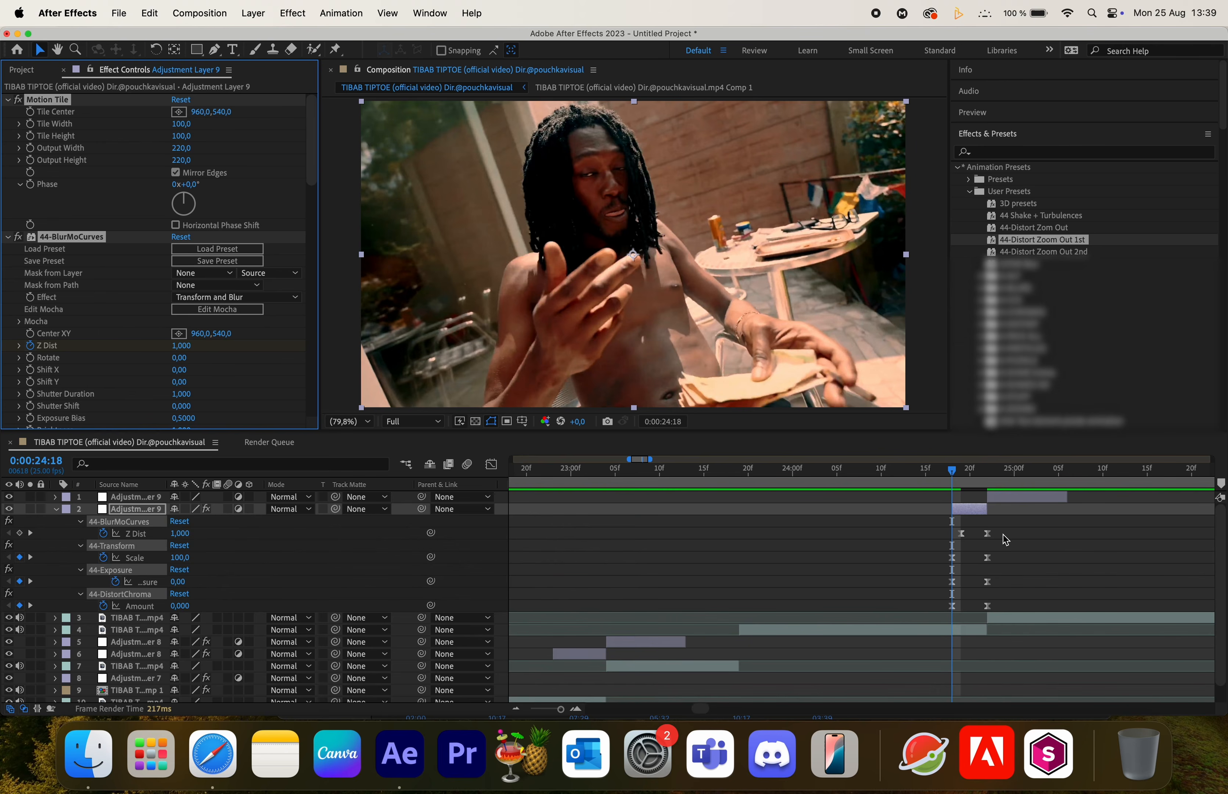
pyautogui.moveTo(953, 471); pyautogui.dragTo(986, 479)
pyautogui.click(1025, 252)
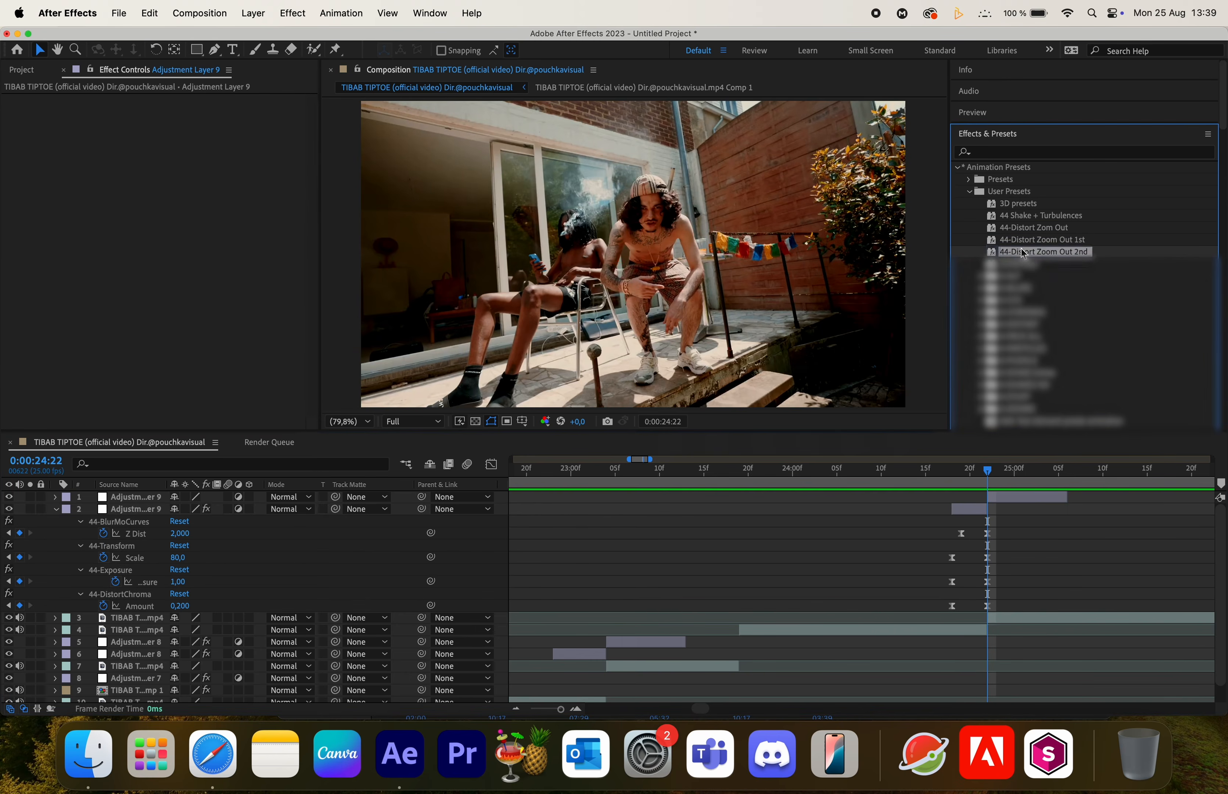
pyautogui.moveTo(1013, 254); pyautogui.dragTo(1021, 503)
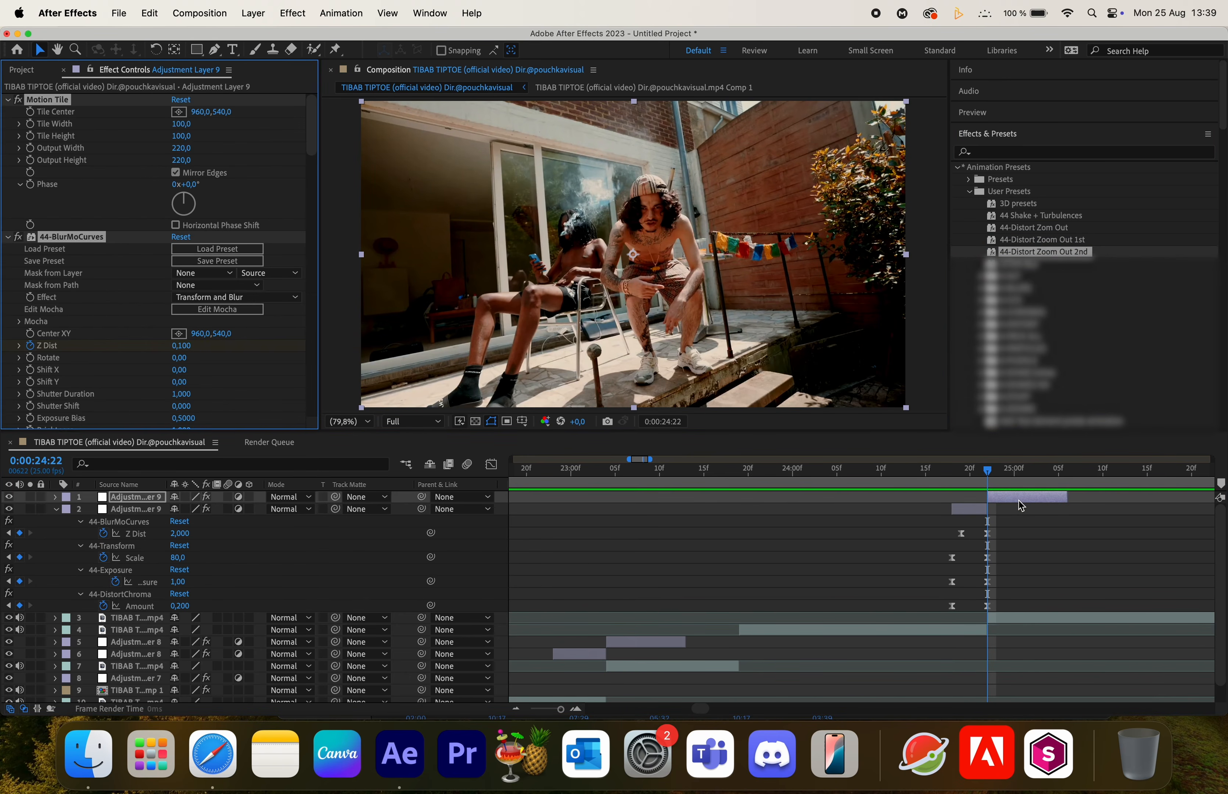
pyautogui.press('u')
pyautogui.hscroll(4, 1088, 530)
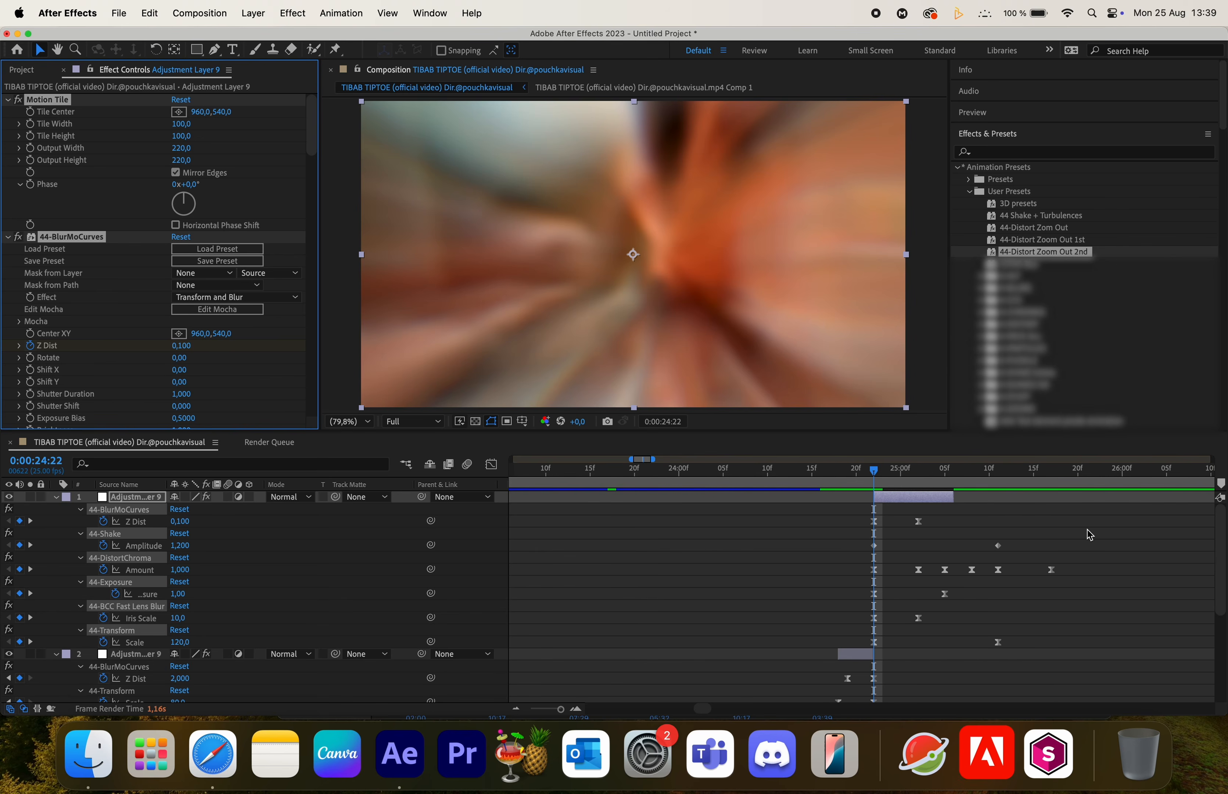
pyautogui.click(960, 498)
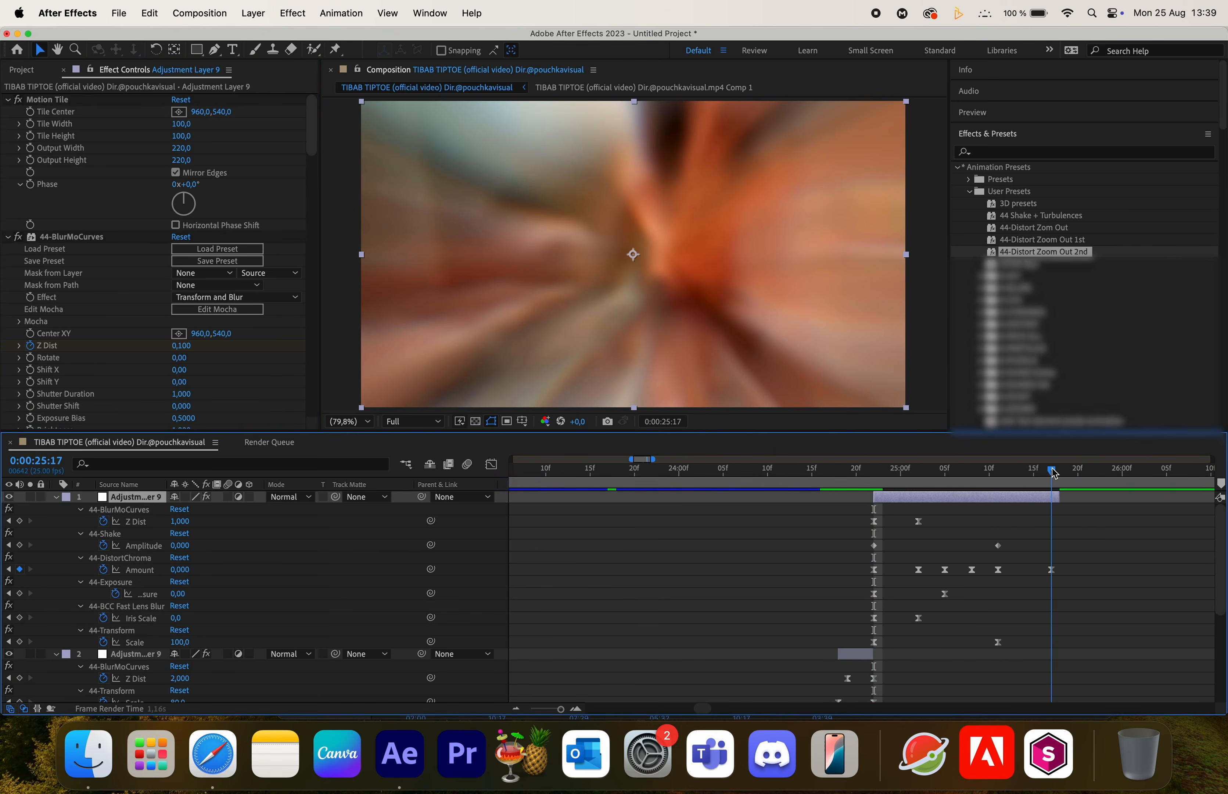
# - Scrub and play back the zoom-out transition around the 0:00:24:22 cut
pyautogui.click(873, 482)
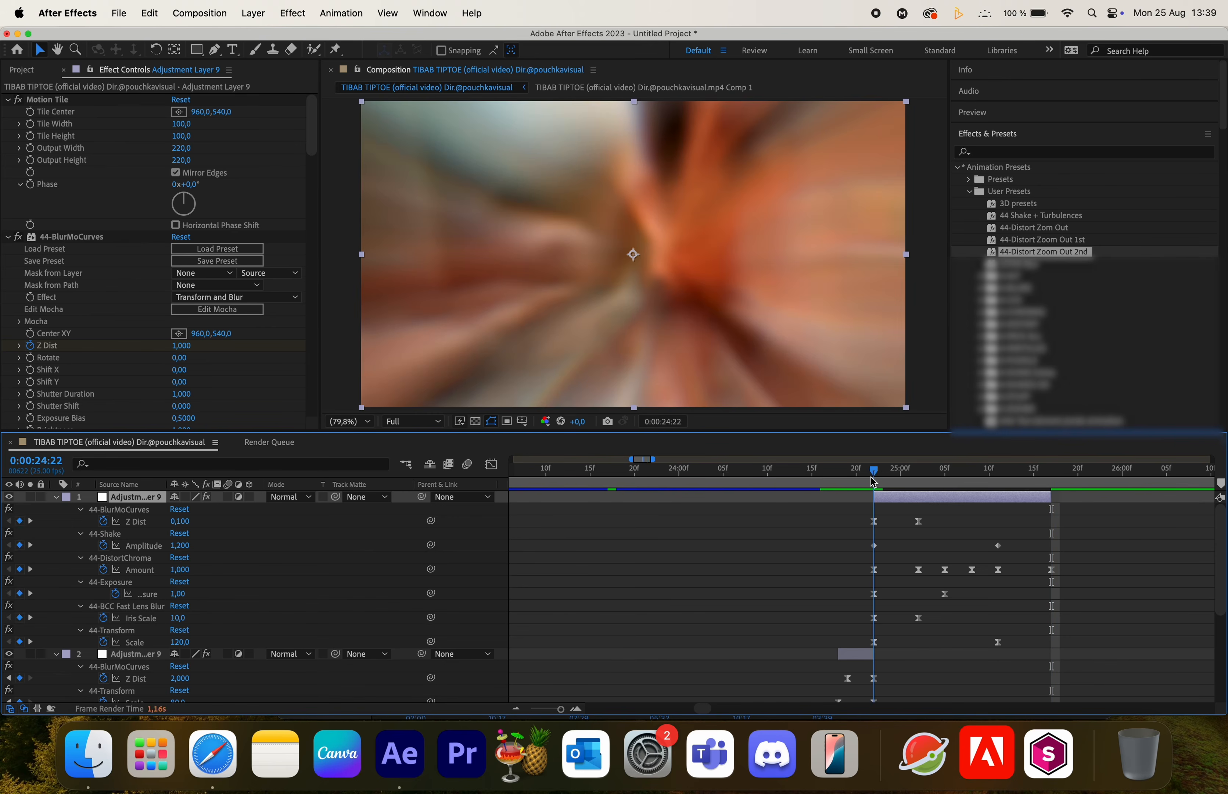
pyautogui.moveTo(902, 485); pyautogui.dragTo(912, 487)
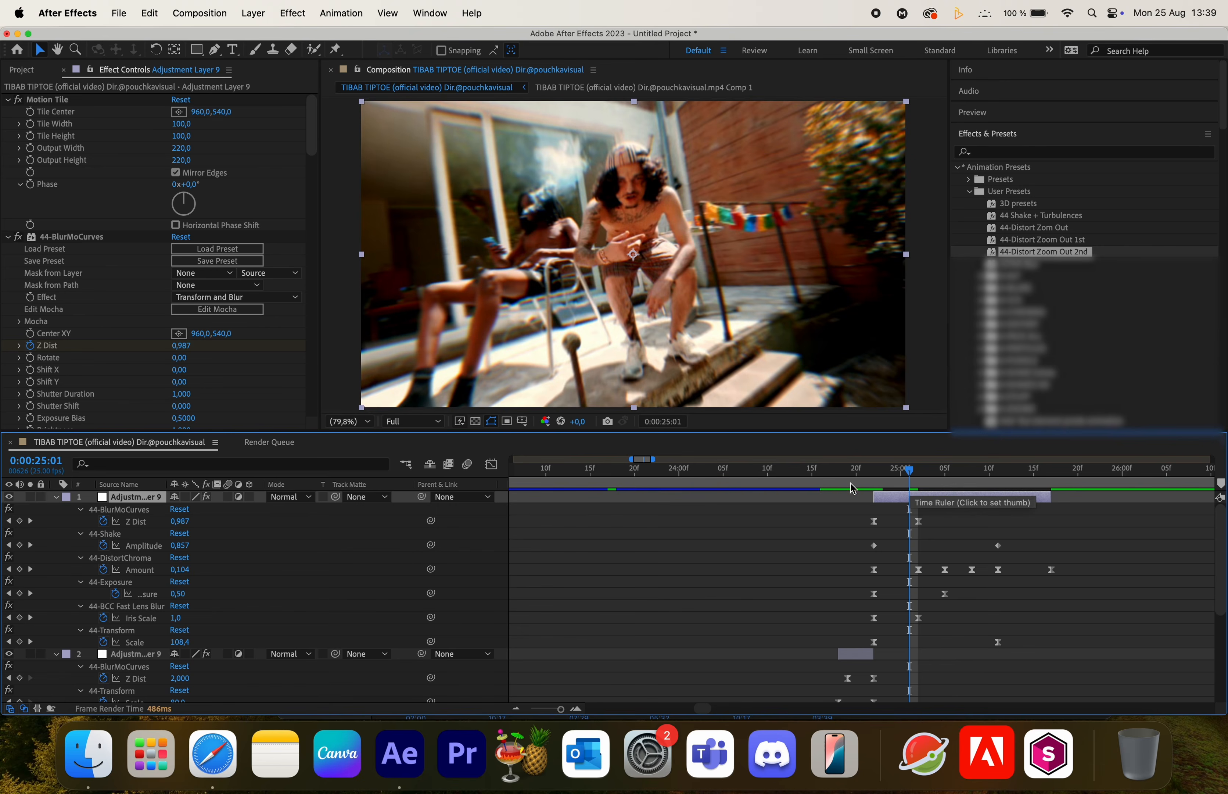
pyautogui.click(822, 478)
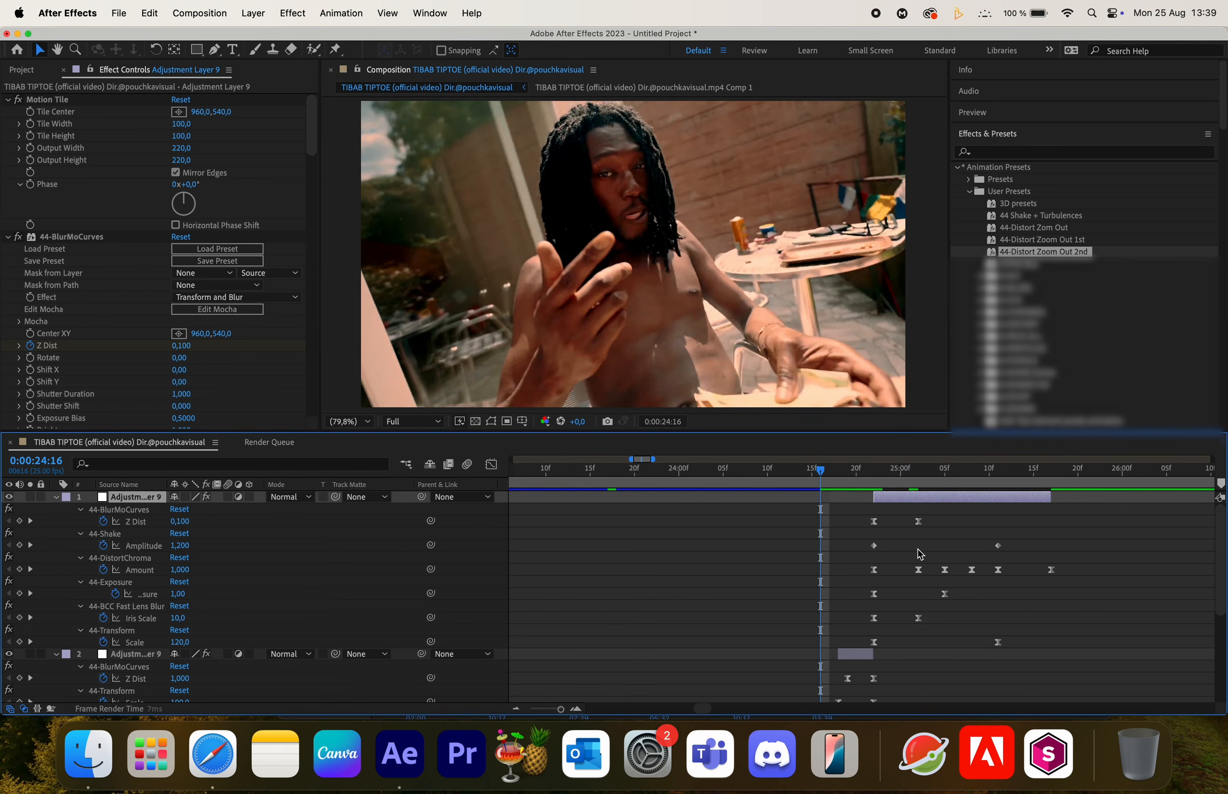
pyautogui.moveTo(776, 480); pyautogui.dragTo(785, 480)
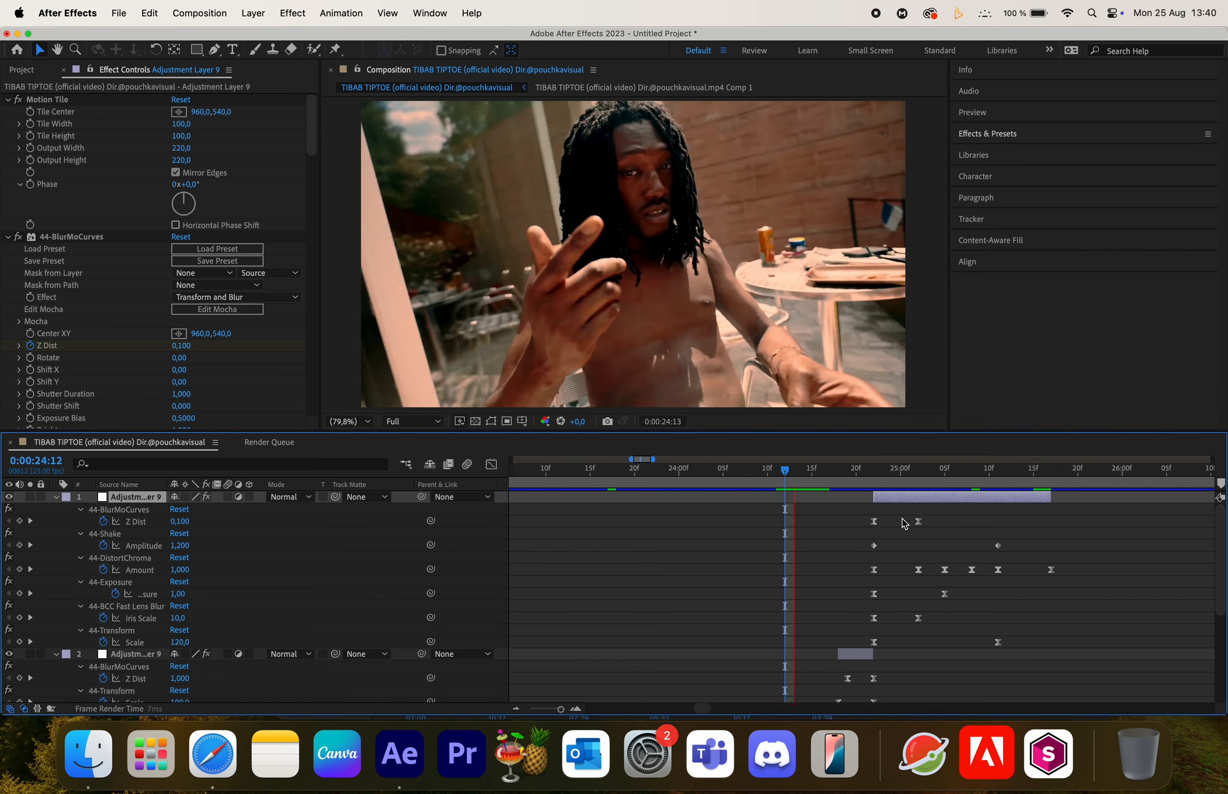
pyautogui.press('space')
pyautogui.click(783, 472)
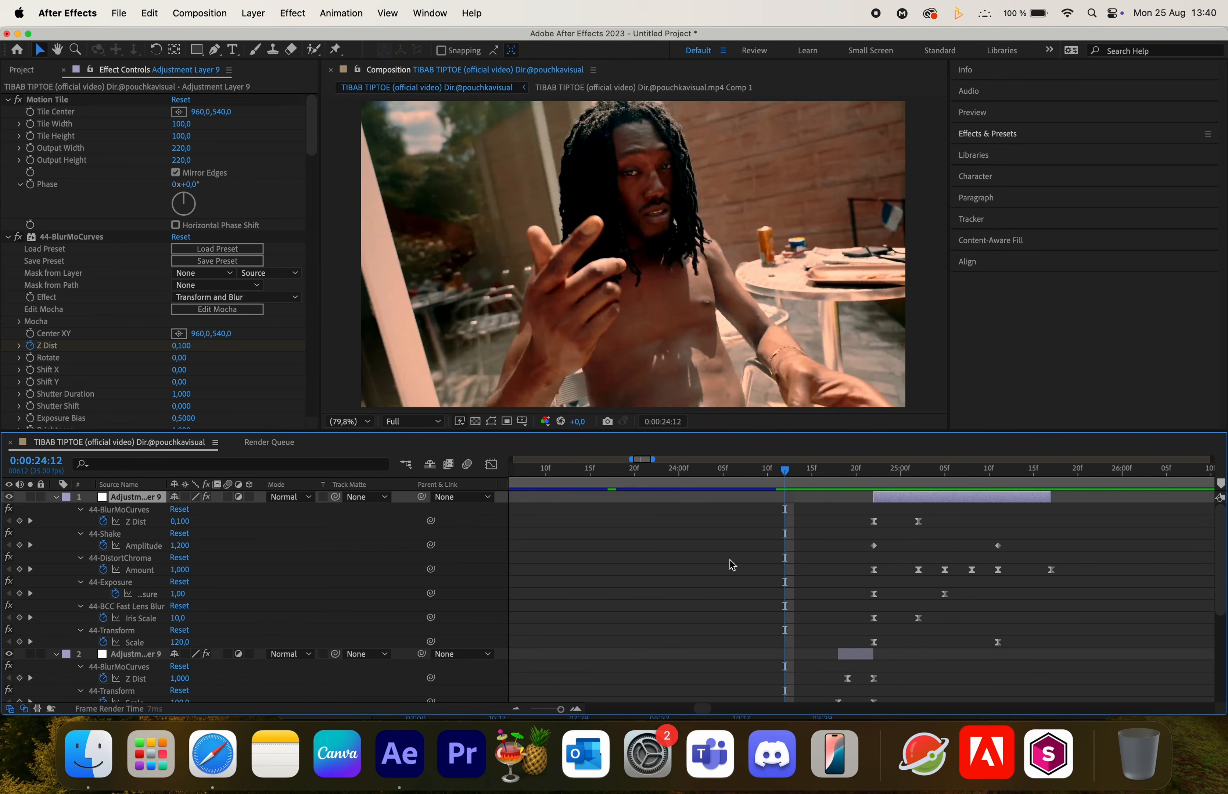
pyautogui.press('space')
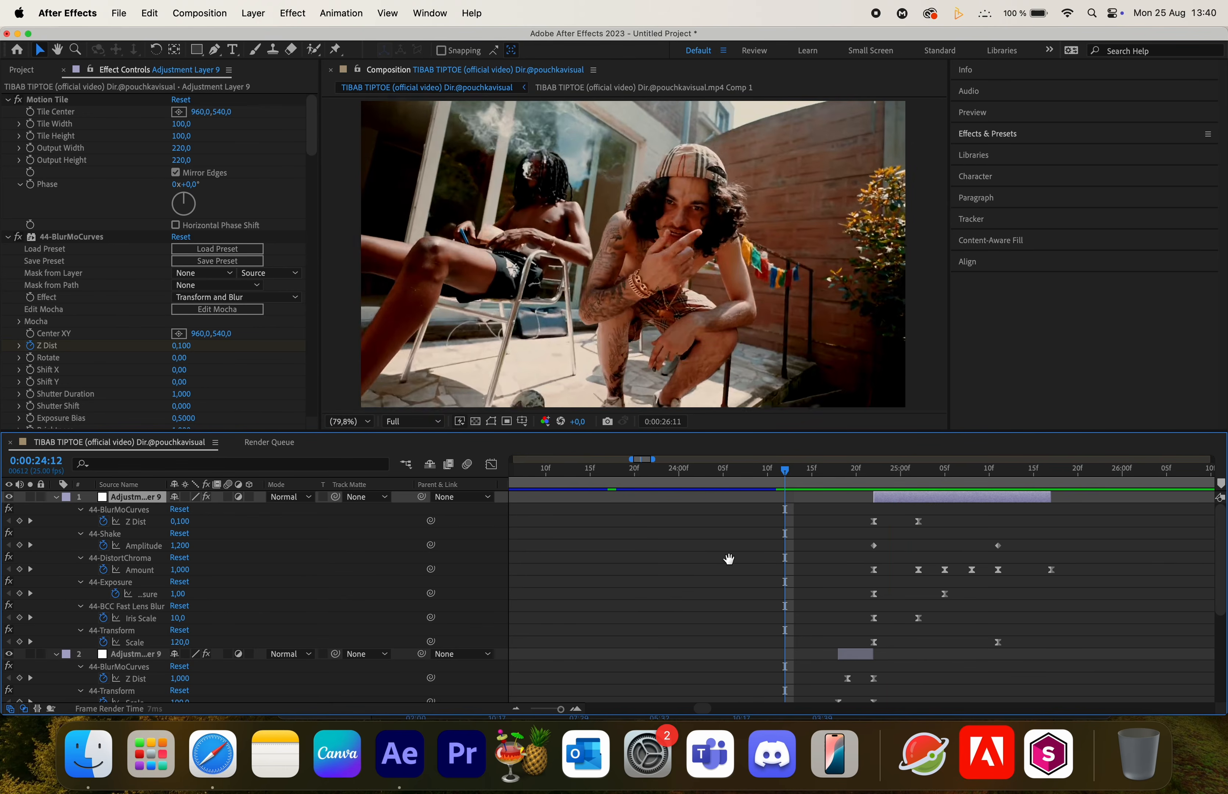
pyautogui.click(673, 473)
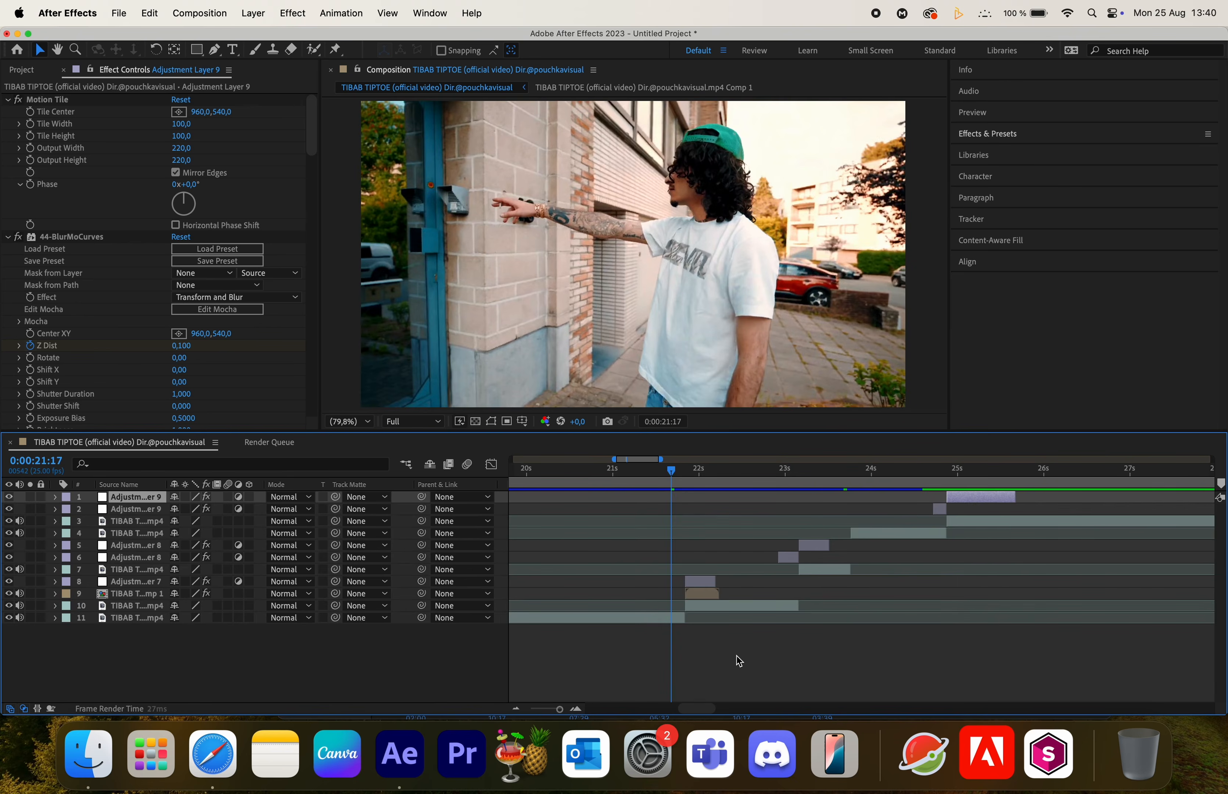
pyautogui.press('space')
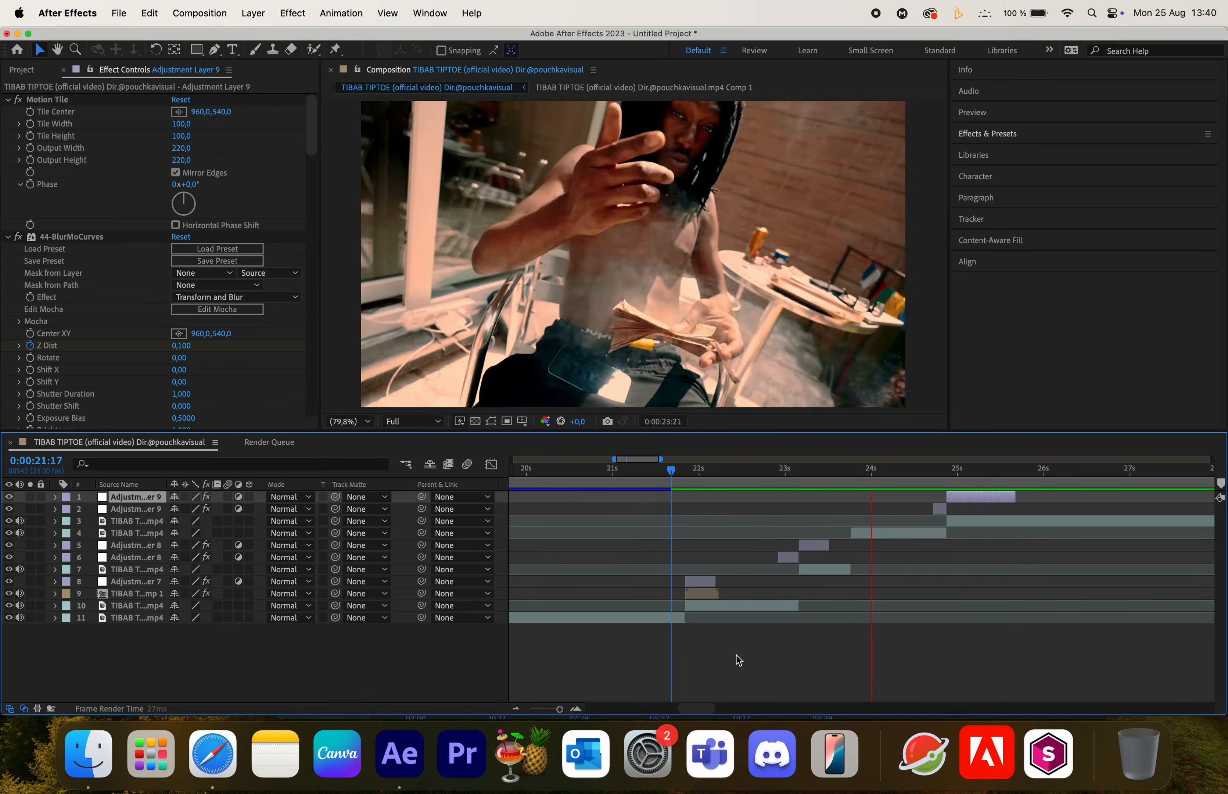
pyautogui.press('space')
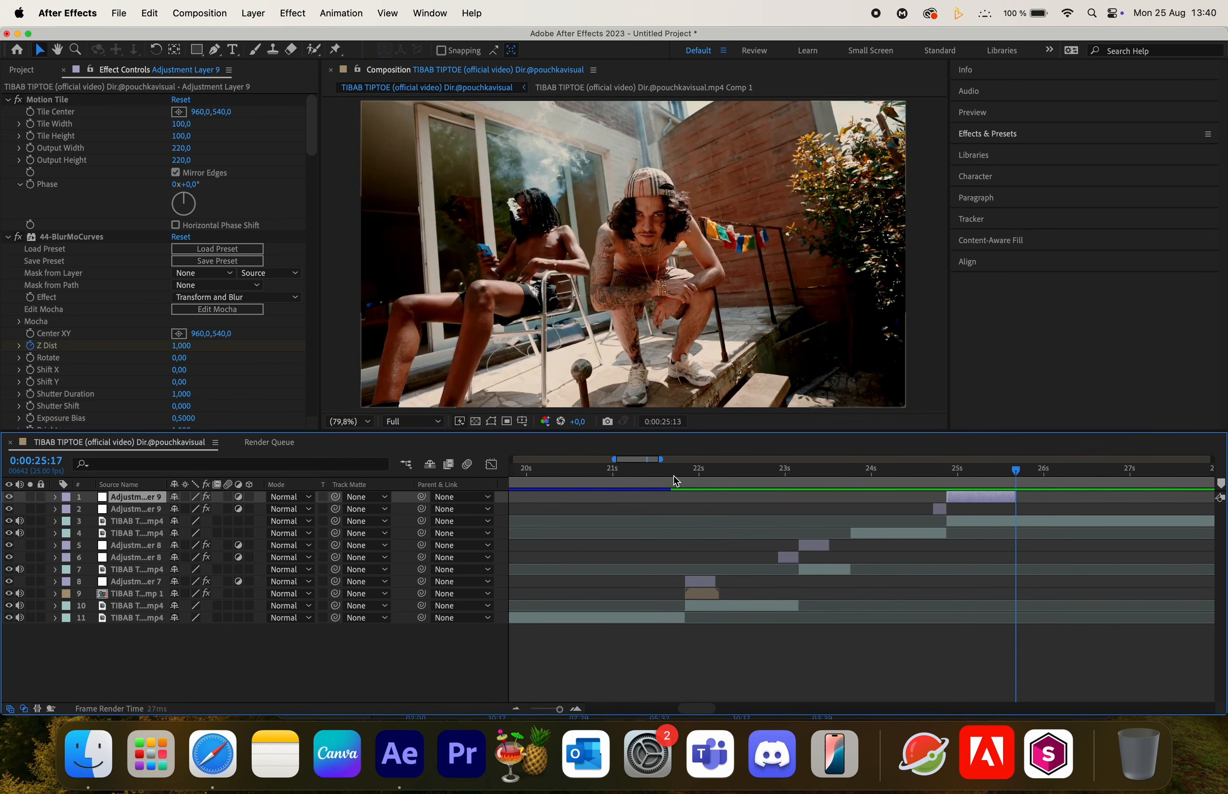
pyautogui.click(672, 475)
pyautogui.press('space')
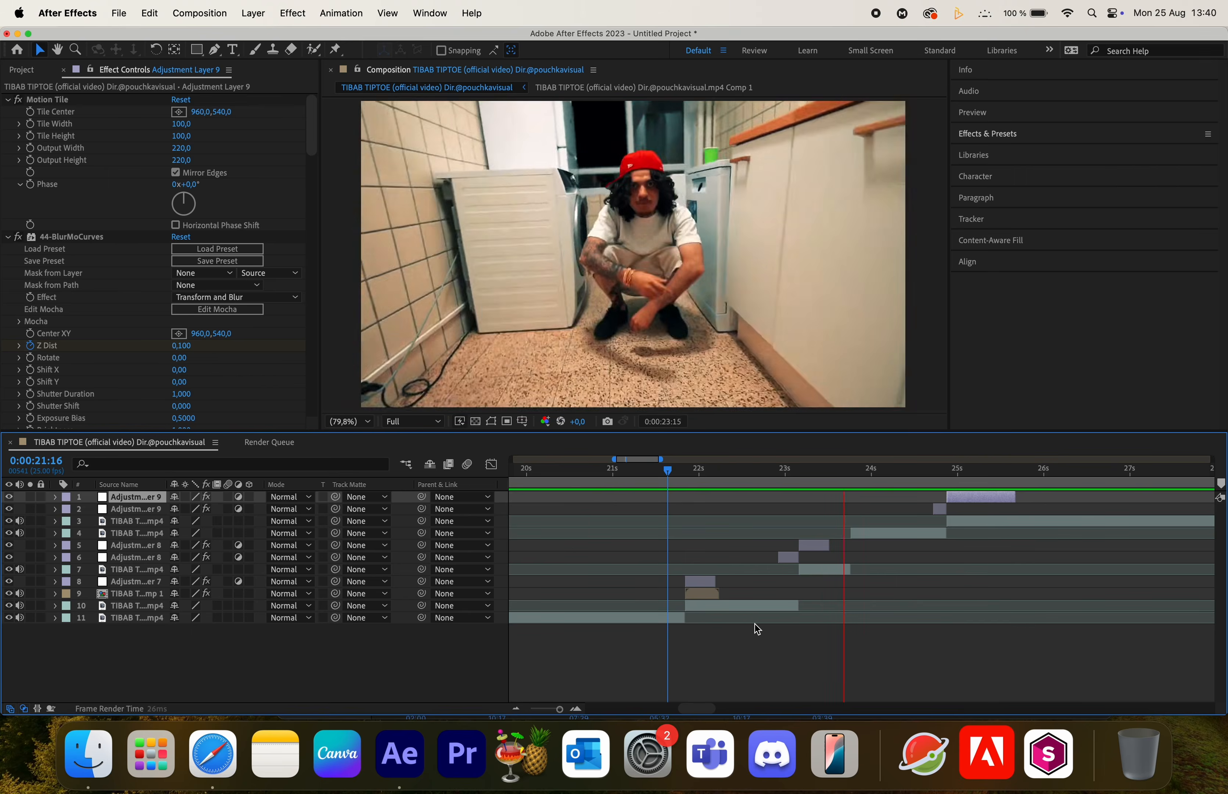
pyautogui.press('h')
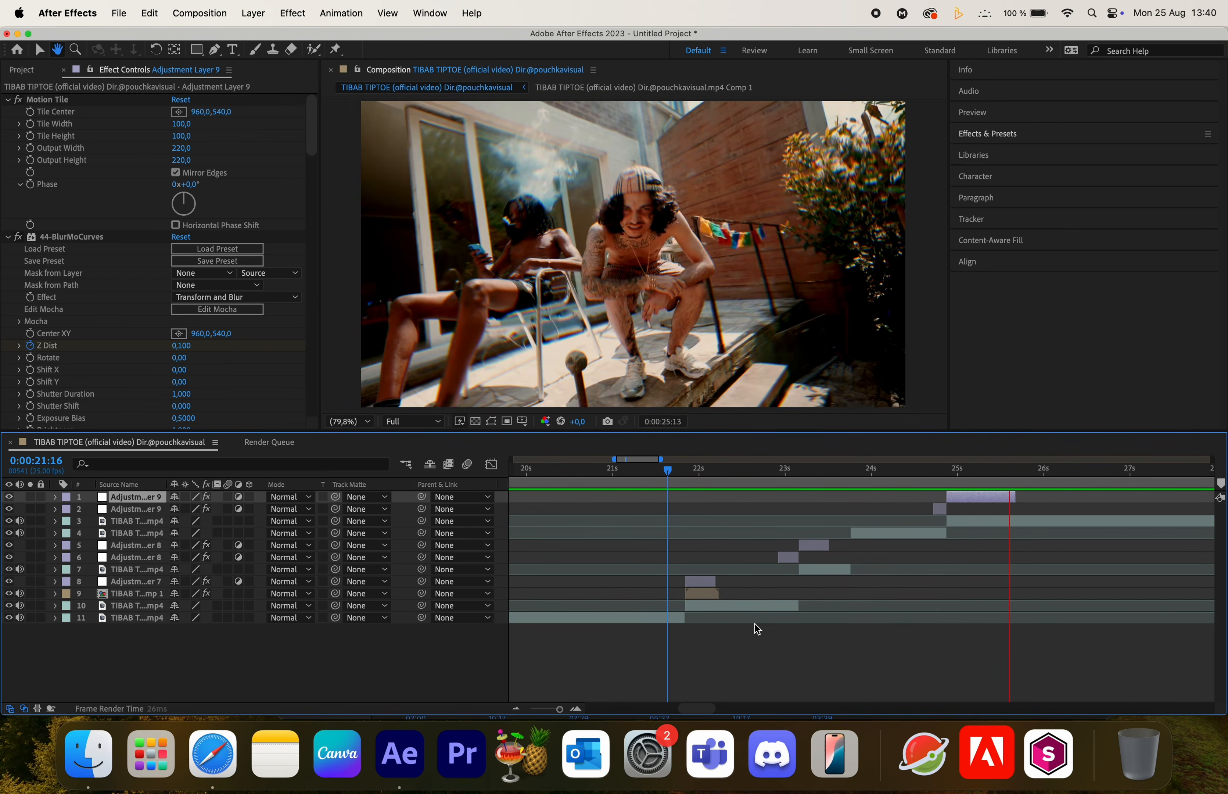
pyautogui.click(671, 470)
pyautogui.press('space')
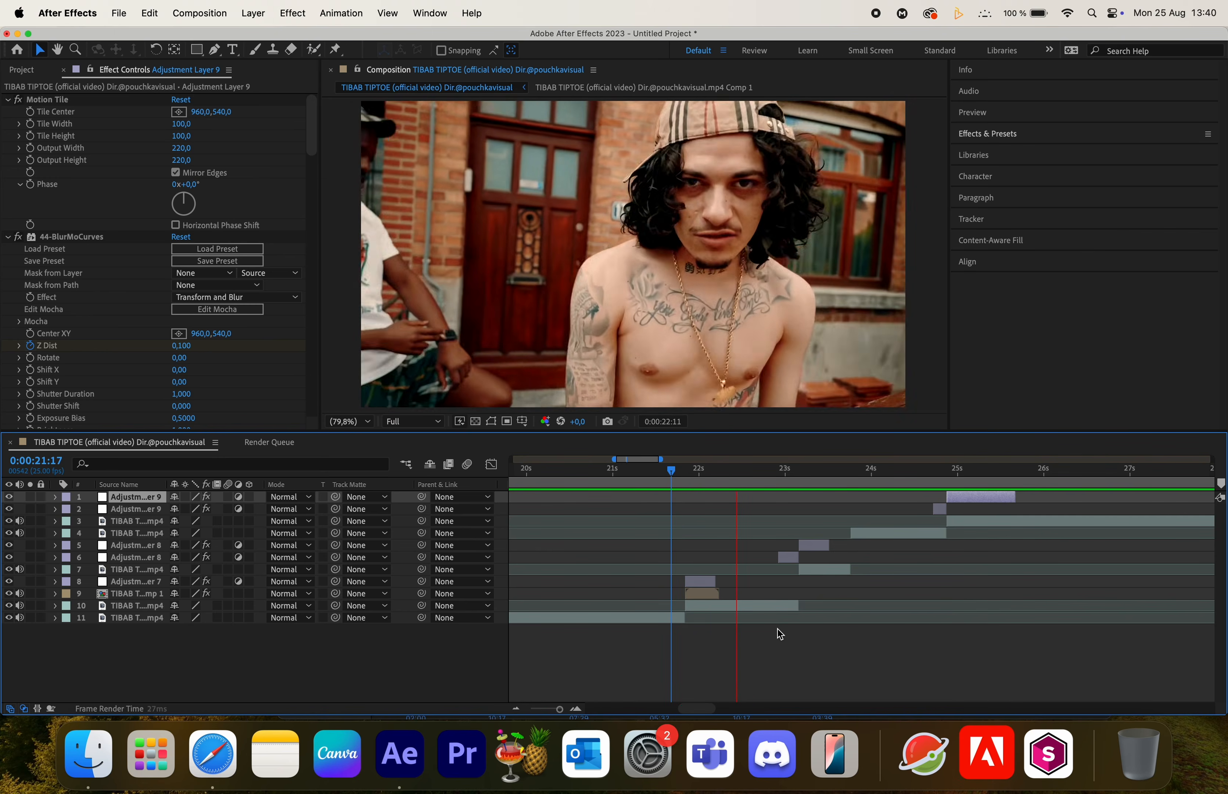